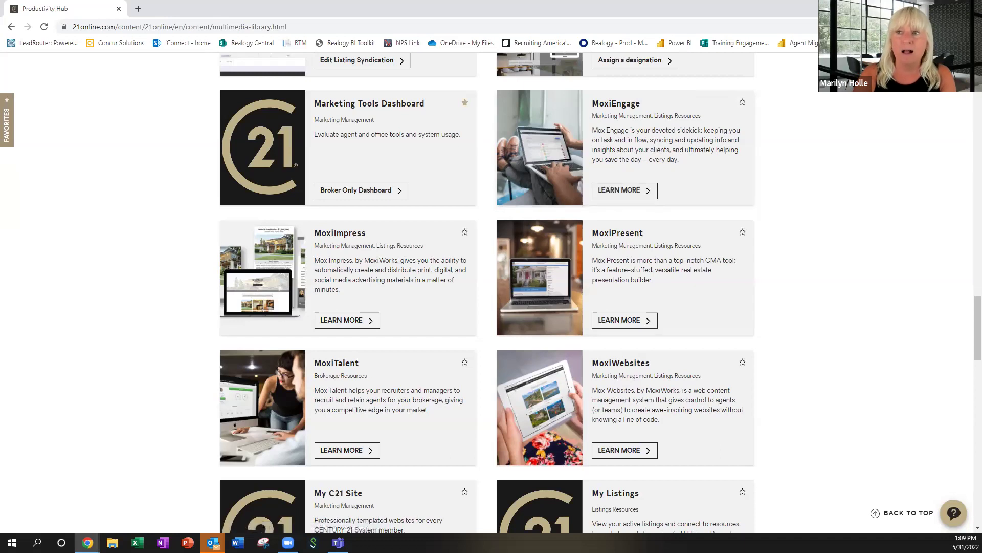
Switch from the Productivity Hub to the MoxiPresent browser window via the Chrome taskbar preview.
key(alt+Tab)
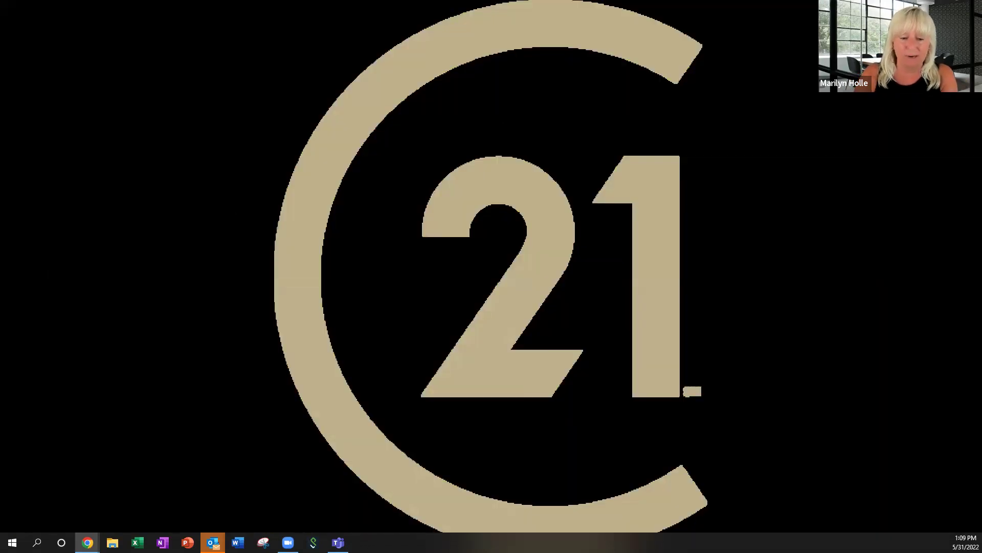
mouse_move(88, 542)
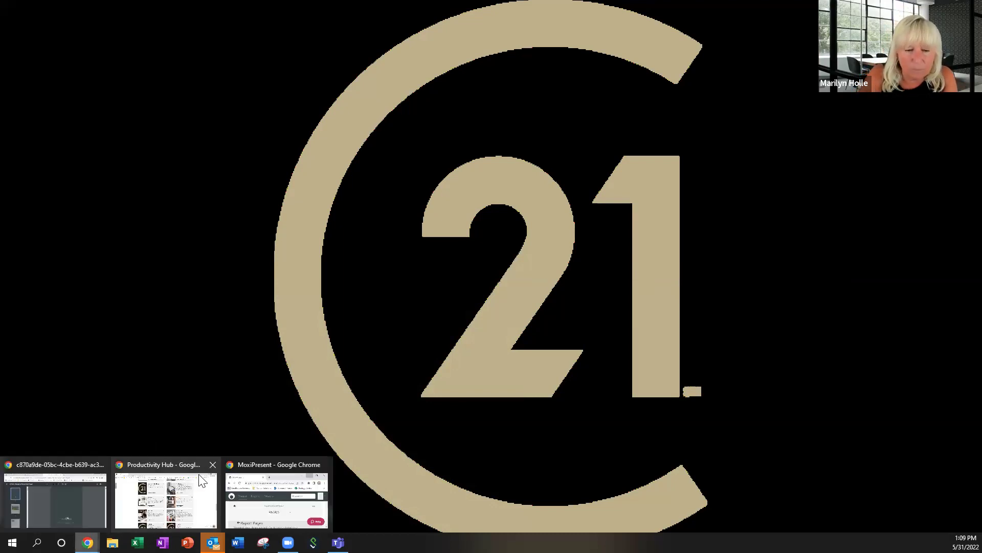
click(257, 476)
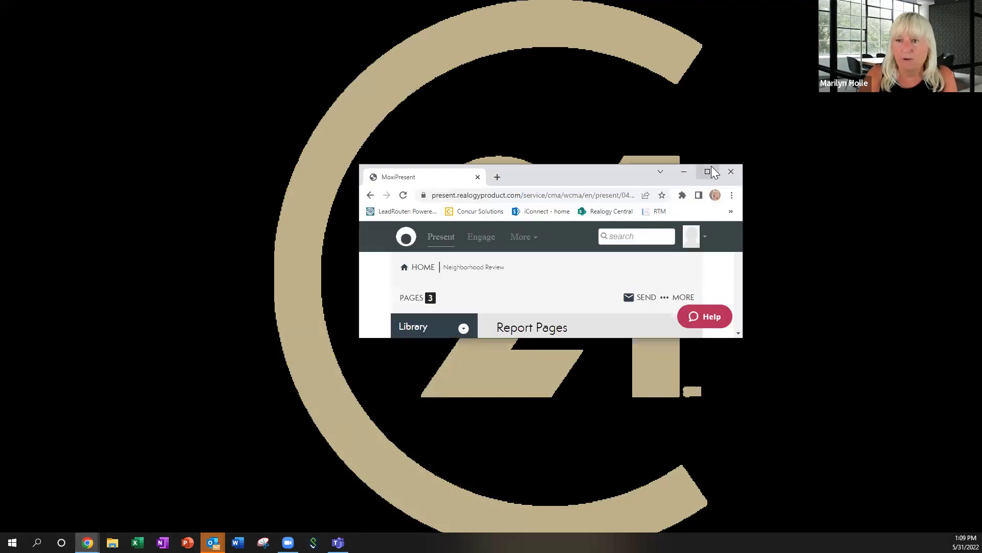
Maximize MoxiPresent and return to the My Presentations home list.
click(709, 169)
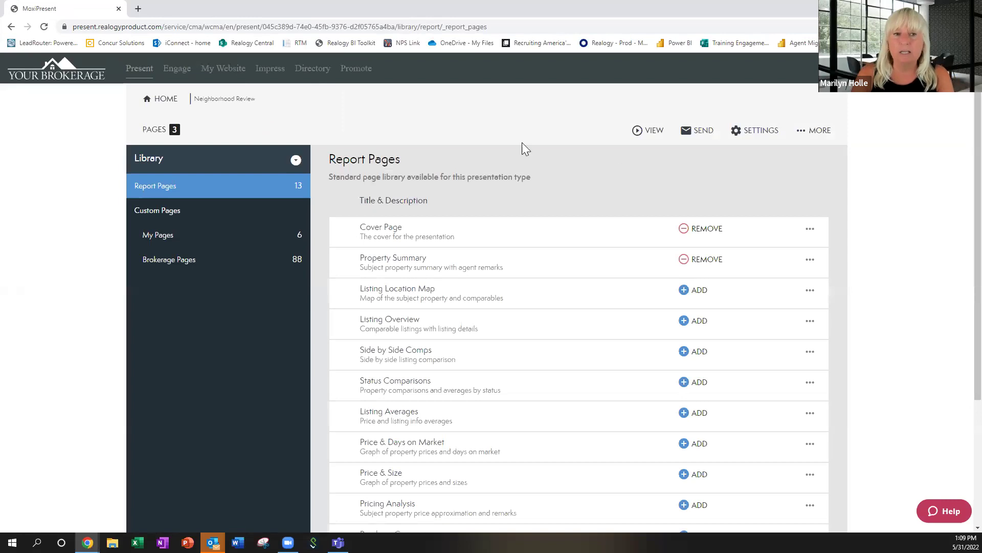
click(166, 99)
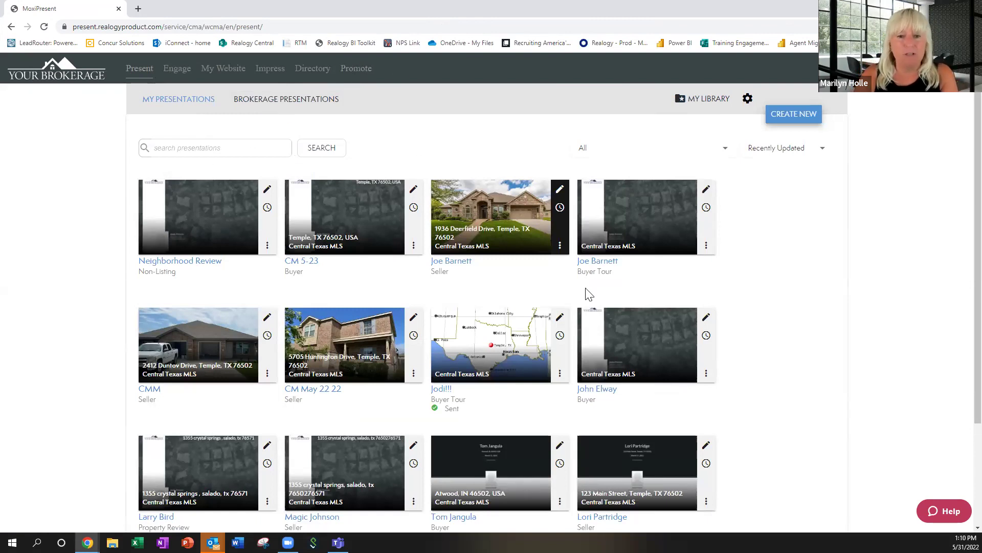
mouse_move(261, 333)
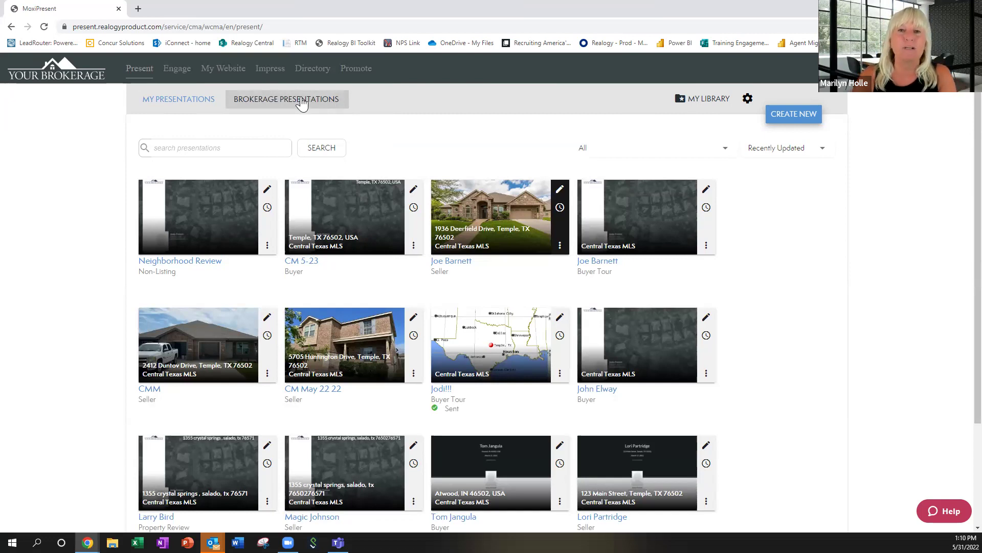
Create a new presentation of type Seller and proceed to template selection.
click(803, 117)
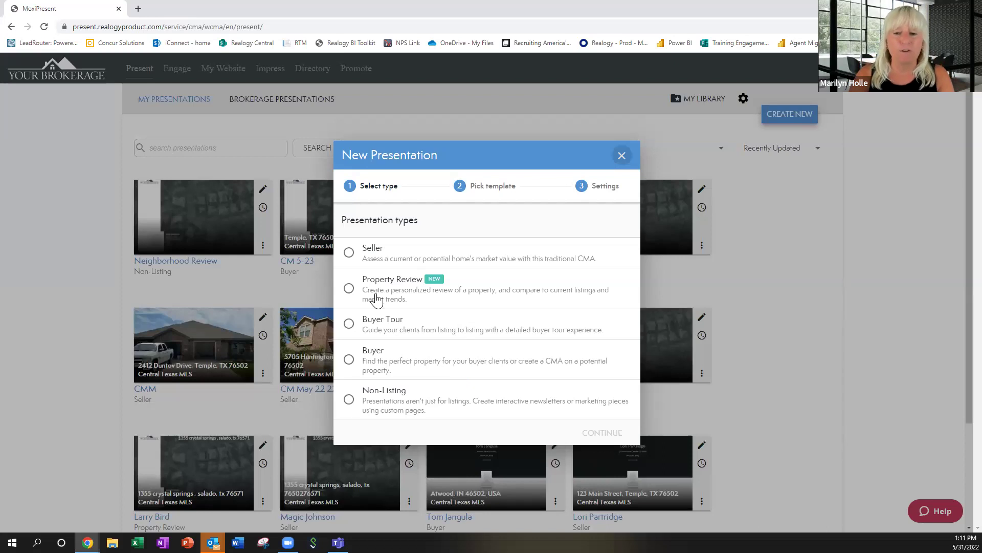
click(349, 254)
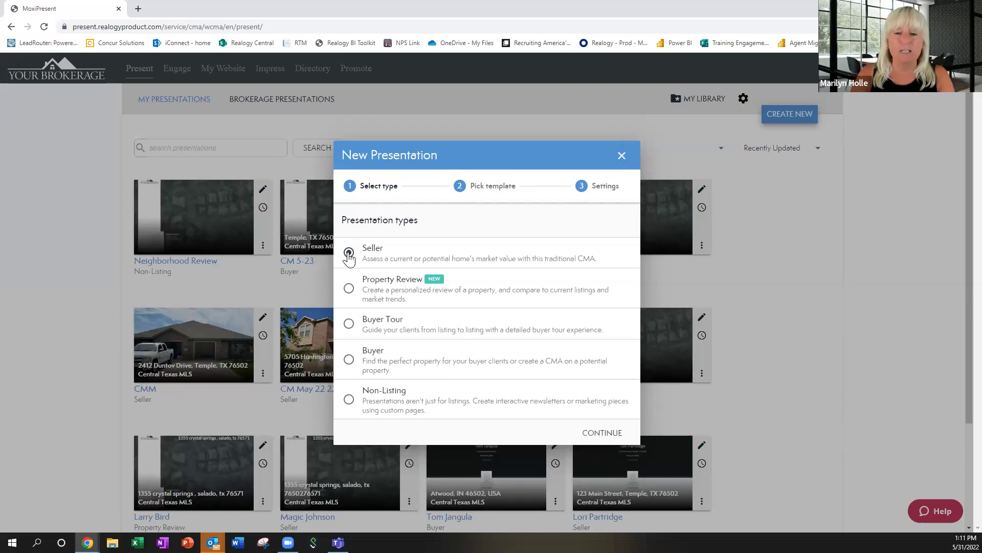
click(613, 432)
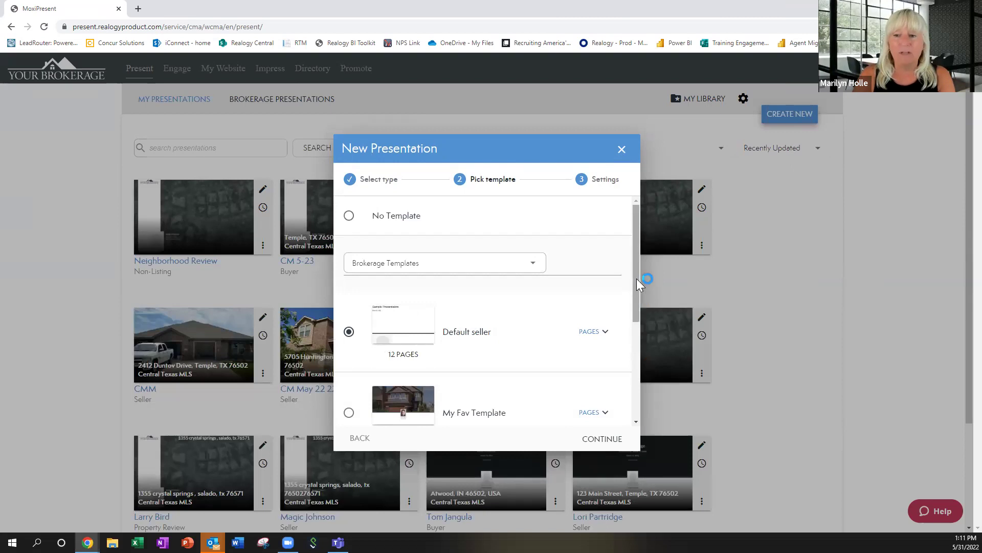
Keep the Default seller template (12 pages) and continue to the Settings step.
drag(637, 279, 648, 349)
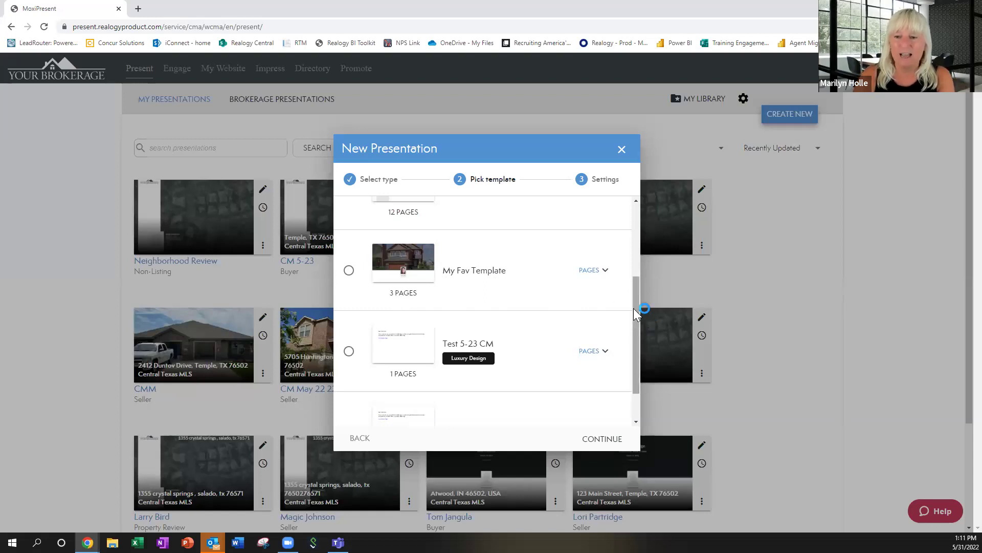
scroll(641, 358, down, 1)
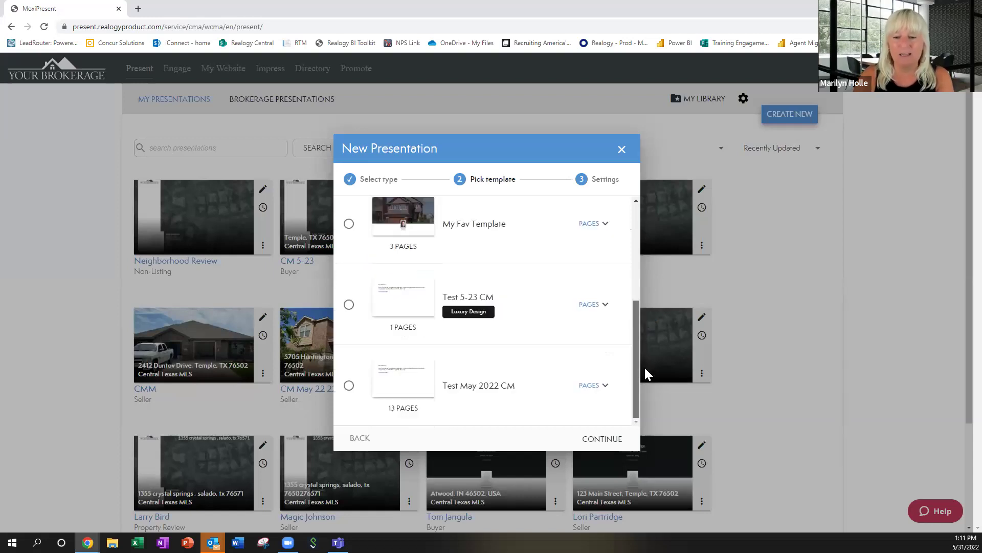
scroll(634, 266, up, 2)
scroll(632, 261, up, 2)
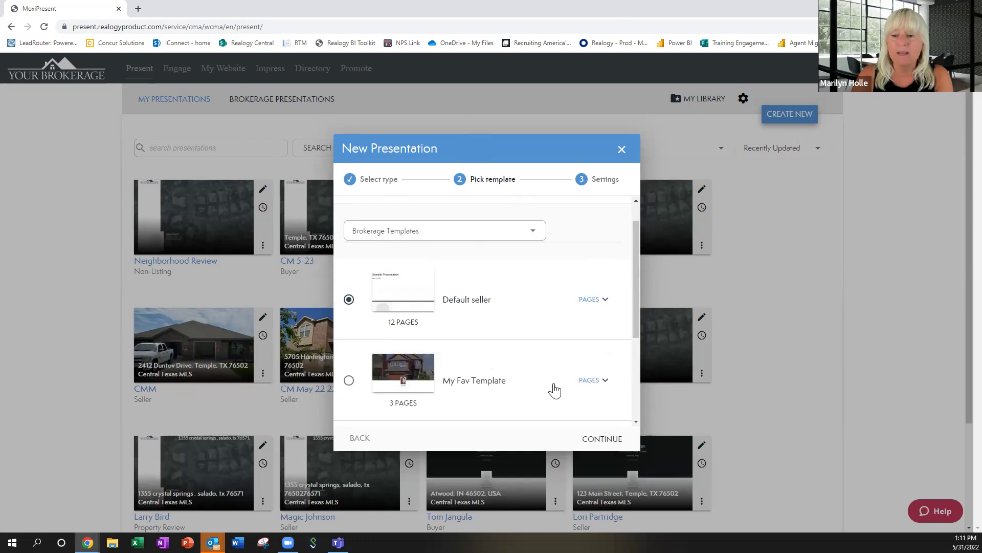
click(597, 441)
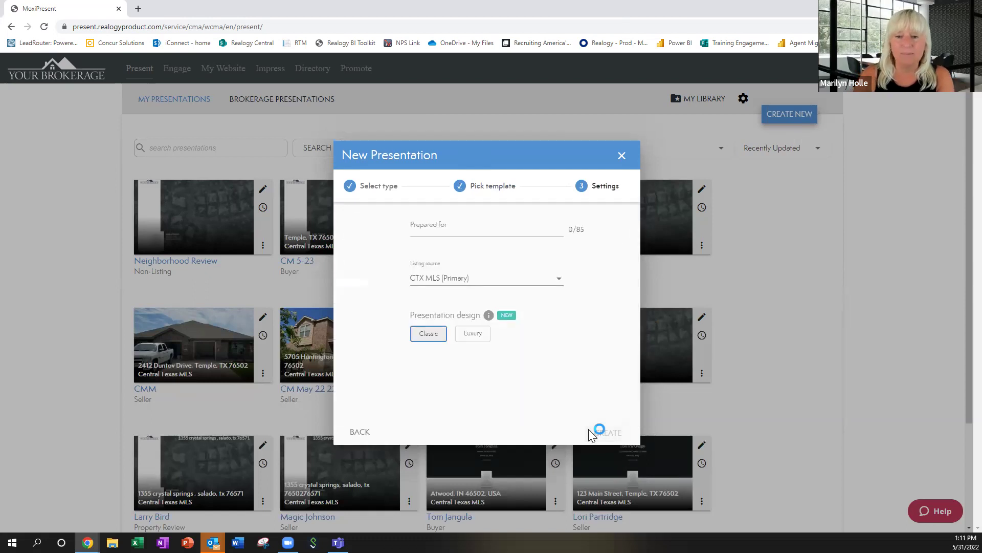
Enter the client's name under Prepared for, choose the Luxury design, and create the presentation.
click(476, 226)
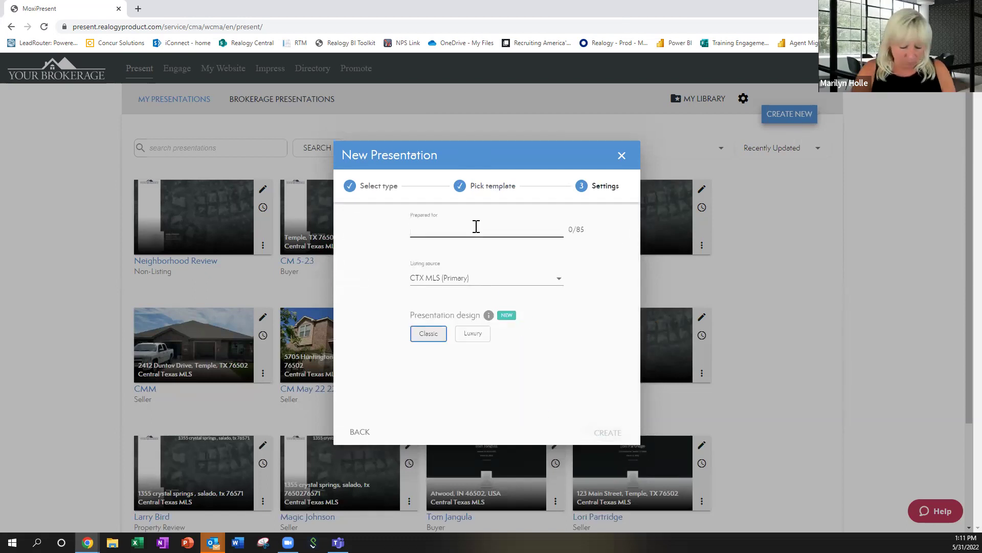
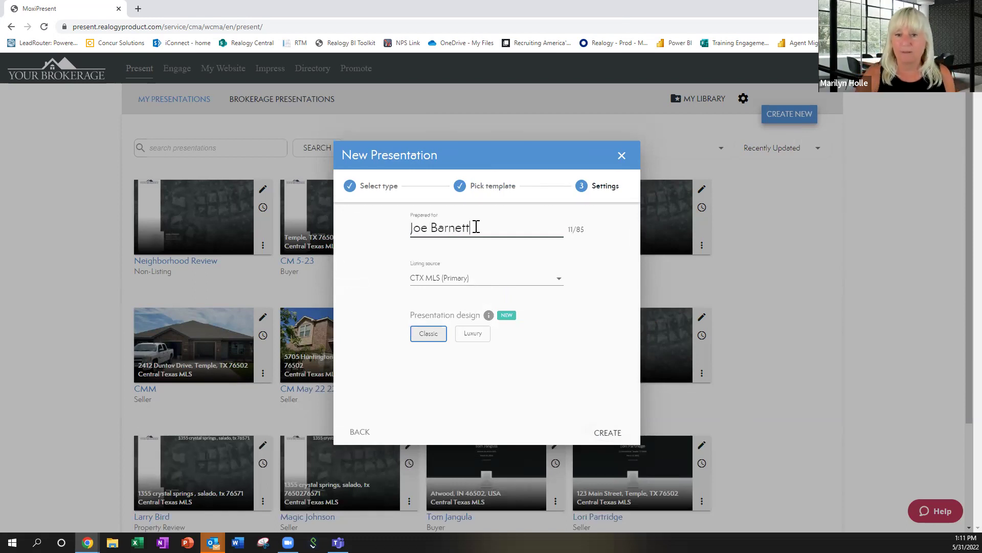
click(475, 336)
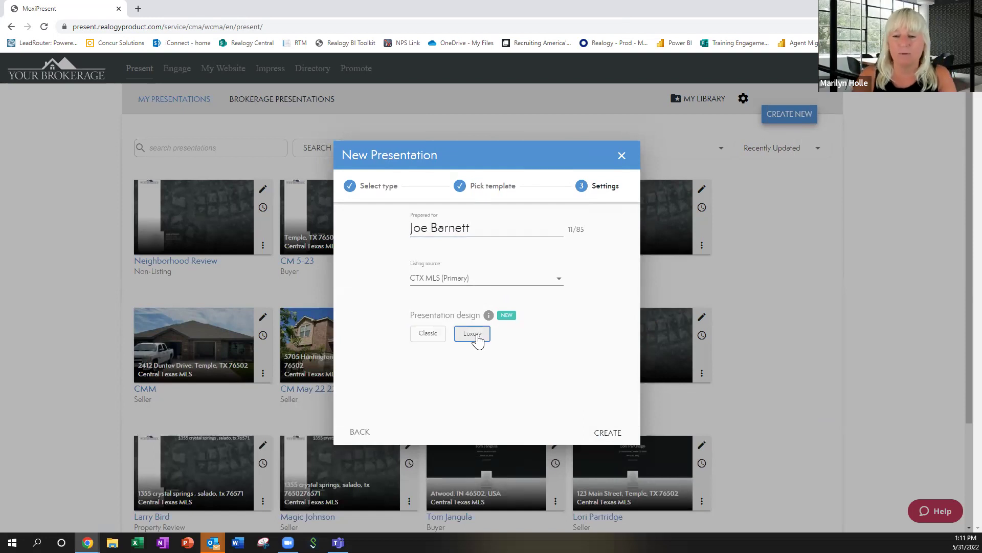
click(608, 434)
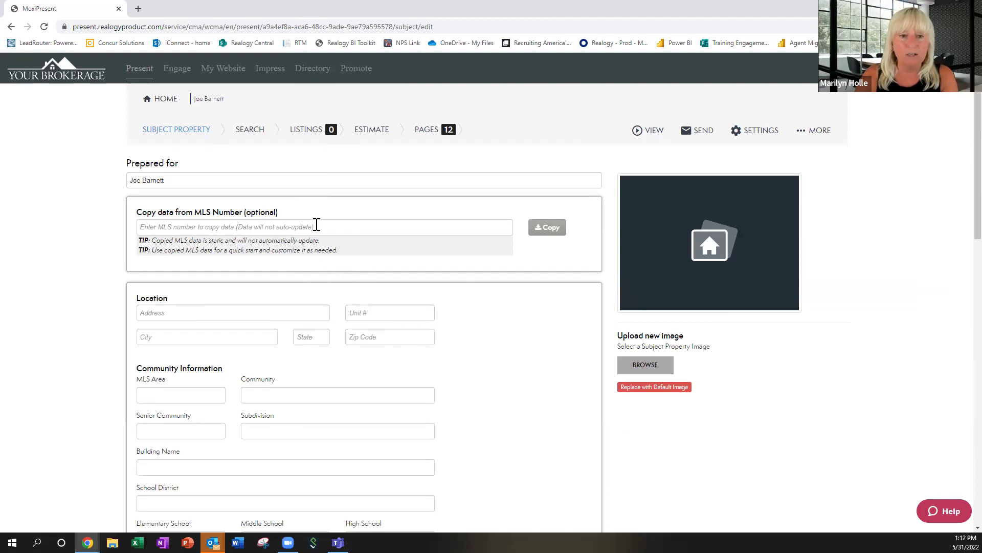
Fill the subject property from MLS listing 468910 in Temple, TX 76502.
click(317, 226)
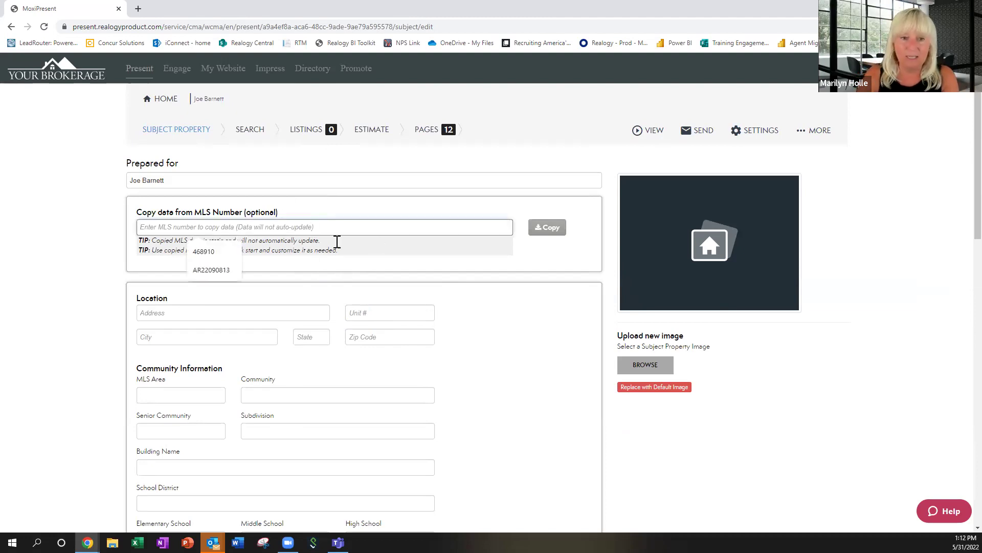
click(202, 251)
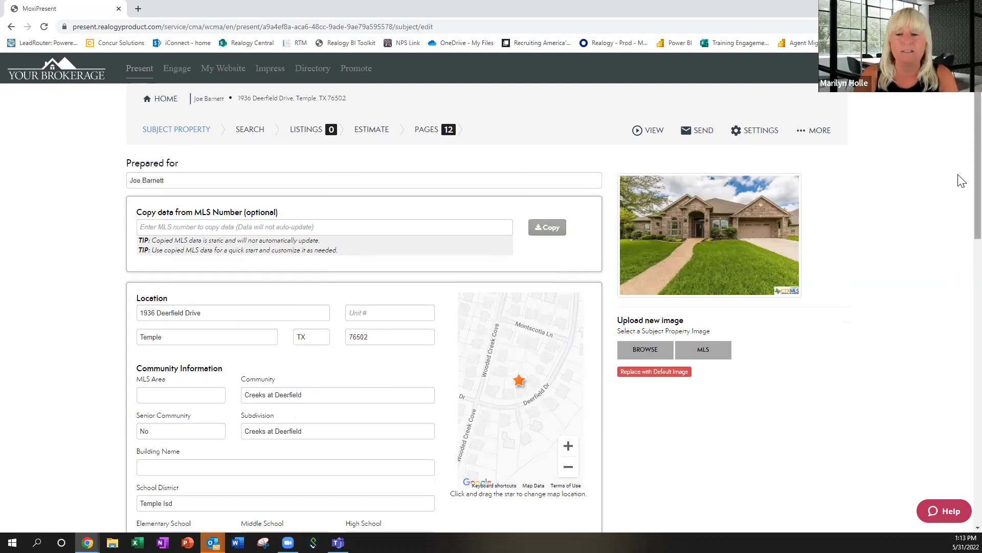
Zoom the subject property's location map out two levels, then scroll to the Price and Sale section.
scroll(961, 189, down, 1)
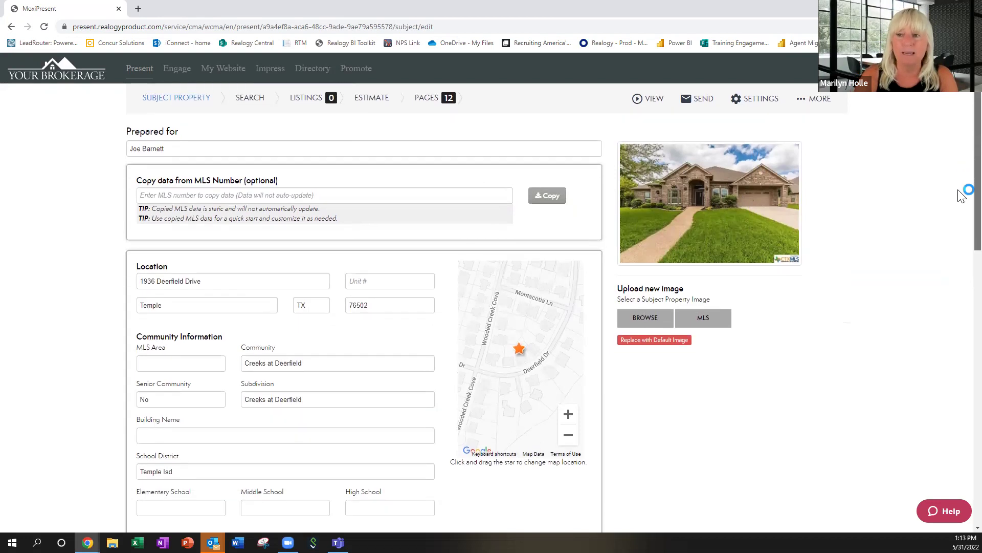
scroll(961, 195, down, 1)
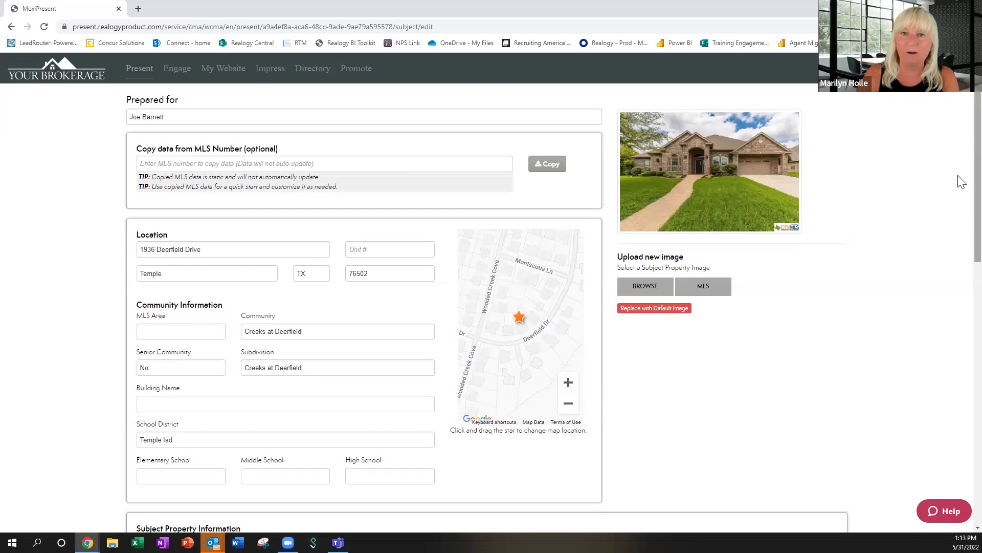
scroll(962, 182, down, 1)
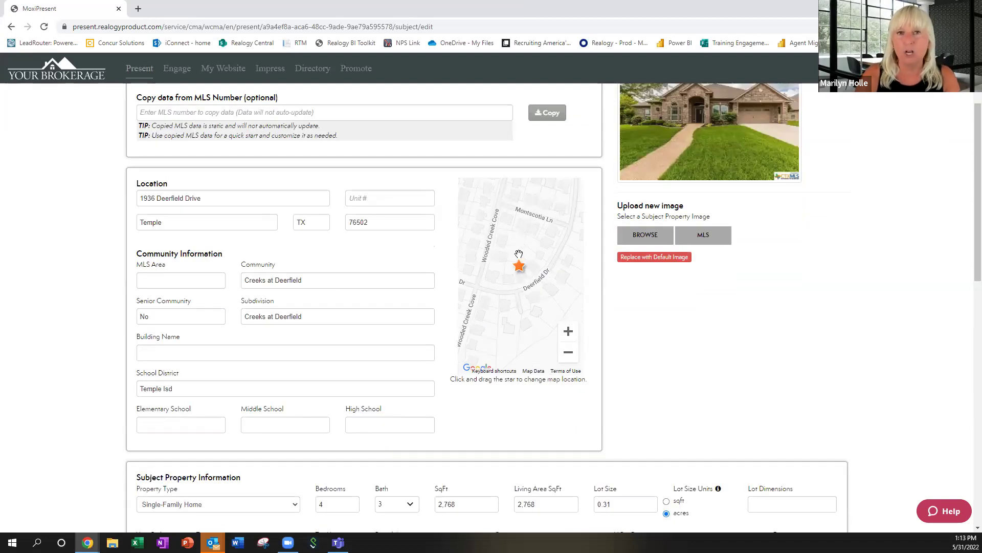
click(568, 356)
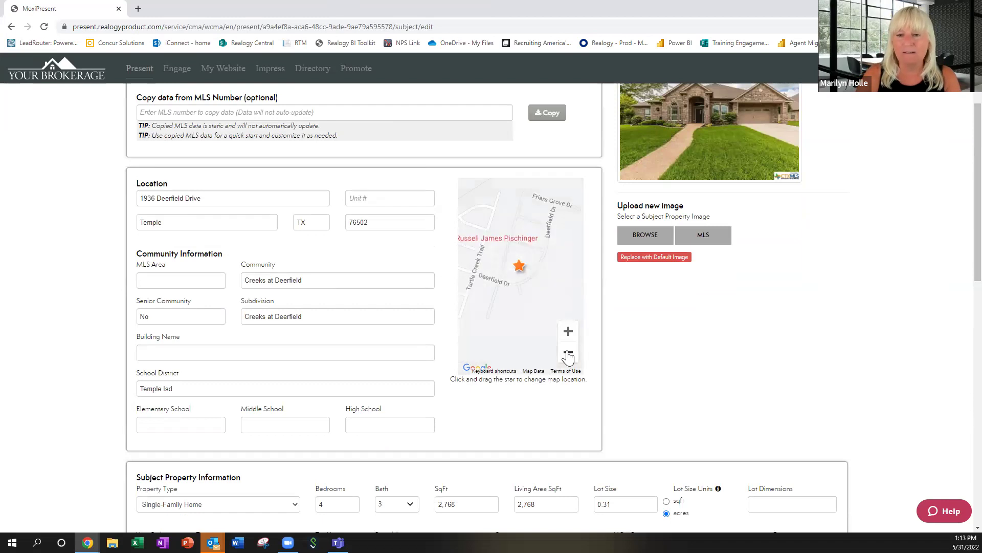
click(568, 356)
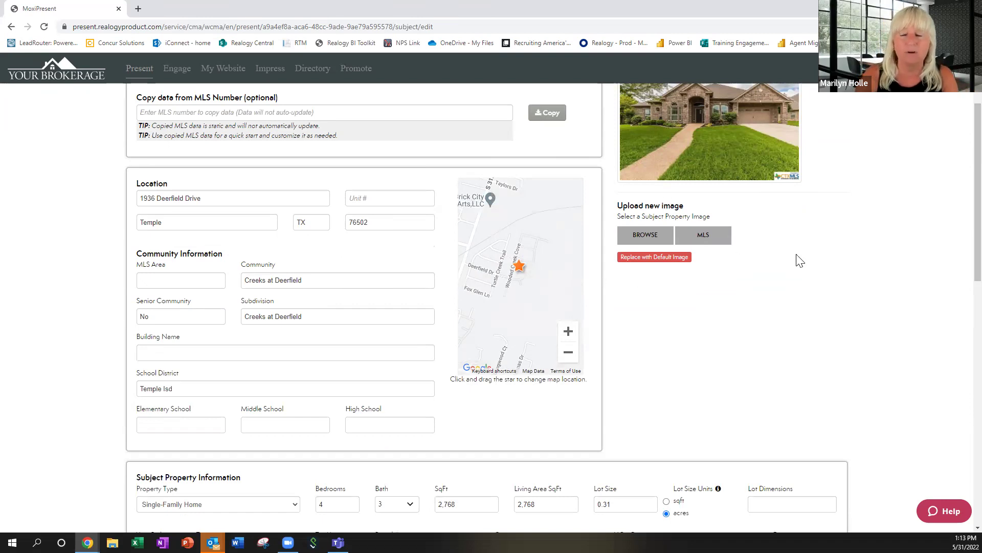
scroll(960, 204, down, 4)
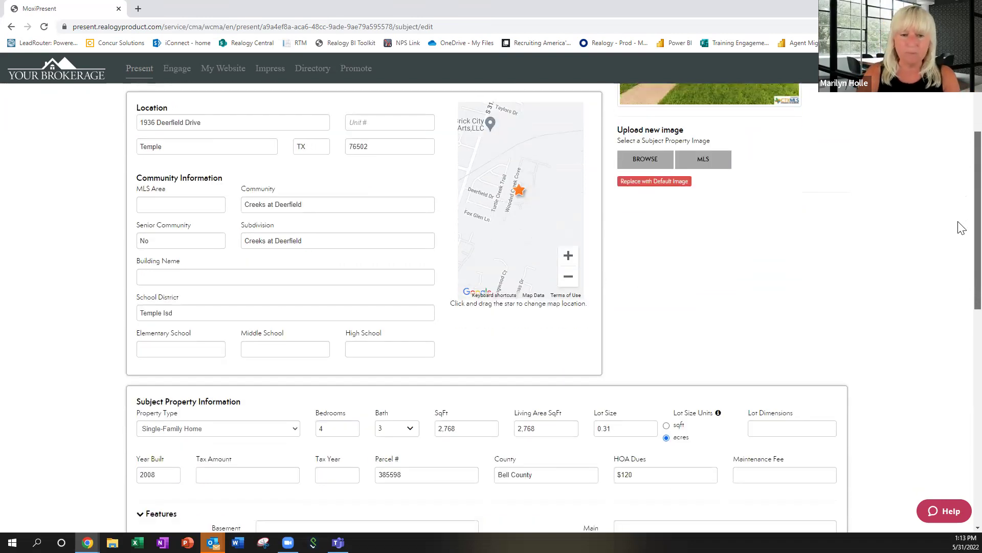
scroll(960, 267, down, 1)
scroll(960, 276, down, 2)
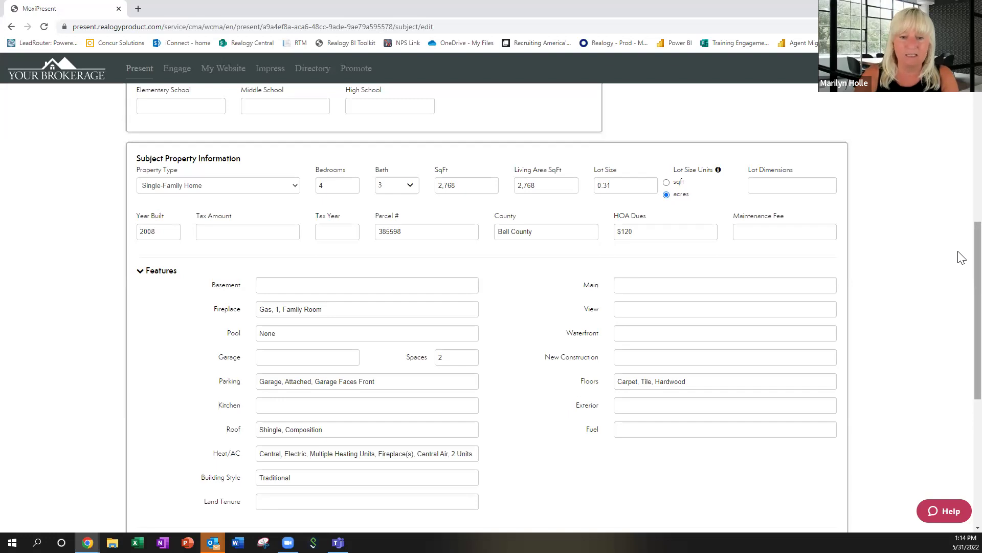
scroll(961, 257, down, 6)
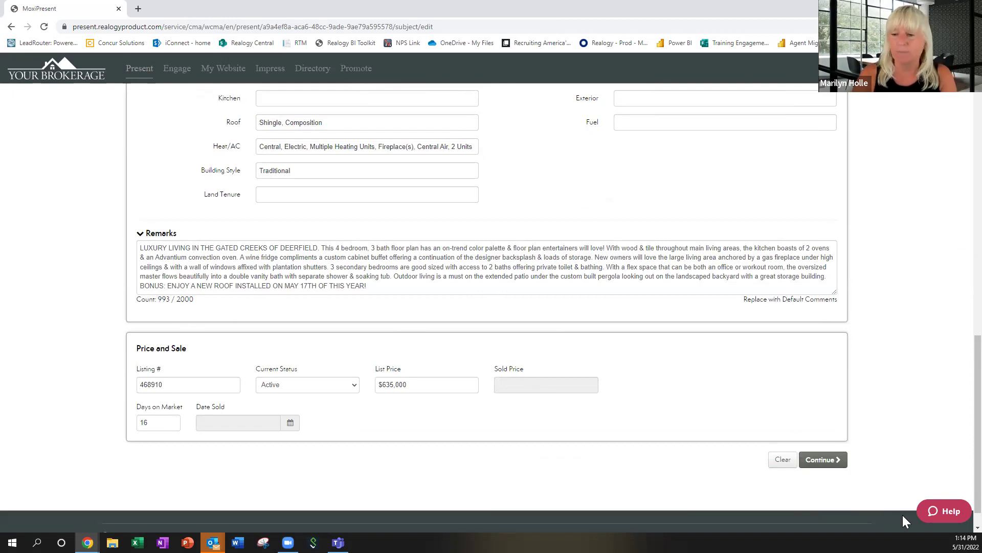
Save the subject property and pick the Turtle Creek, Deerfield and Fox Glen listings.
click(822, 460)
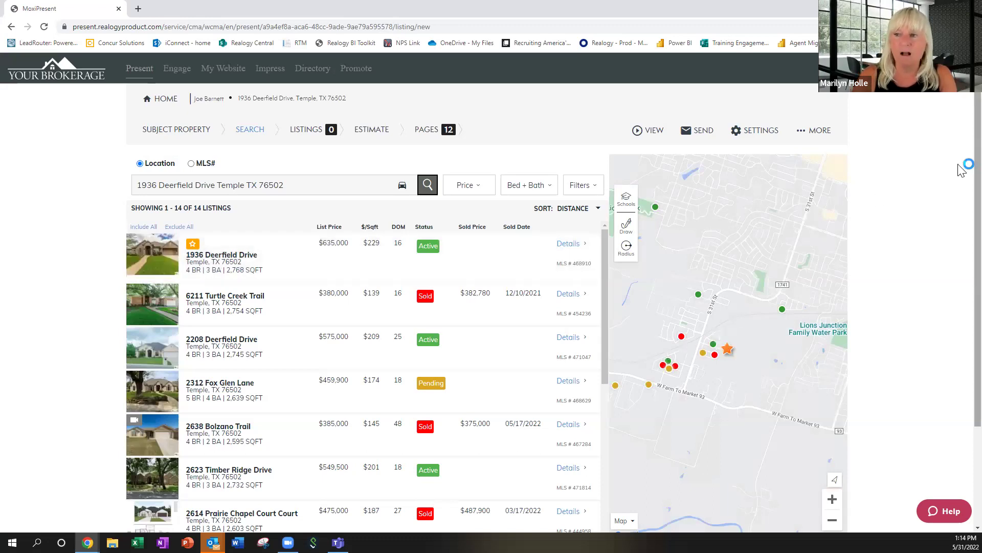
scroll(961, 170, down, 1)
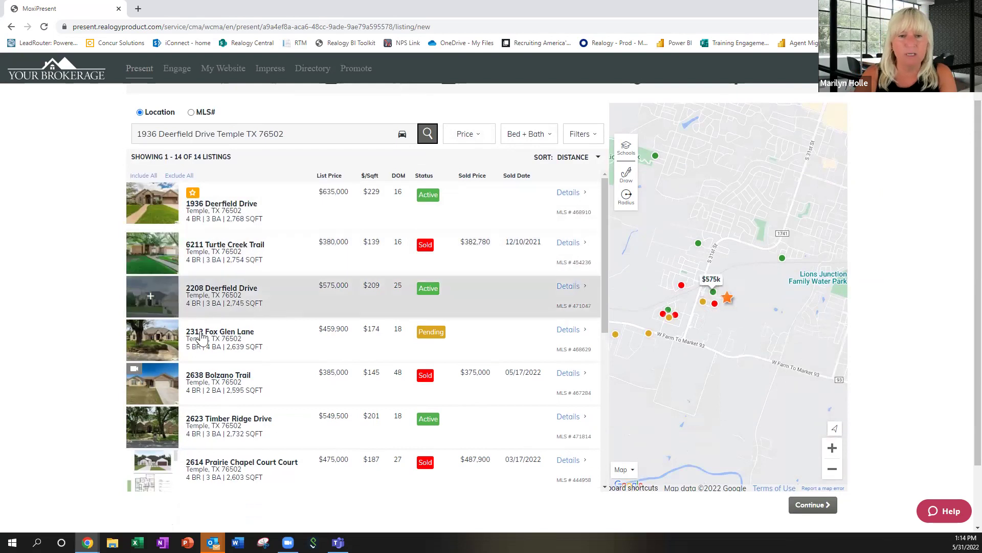
click(151, 253)
click(162, 299)
click(161, 342)
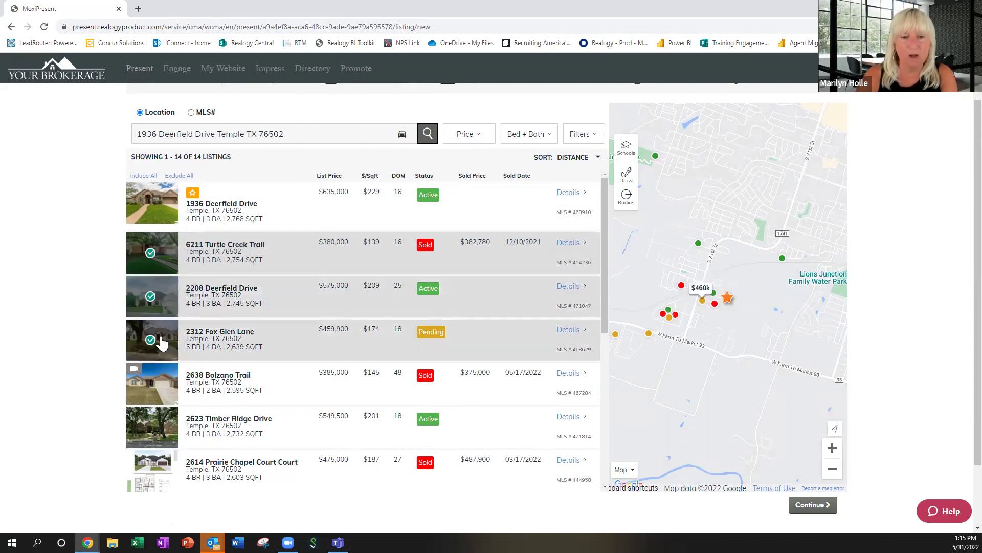
Pick the Bolzano, Legacy Ranch and Prairie Chapel listings further down the results.
scroll(240, 362, down, 2)
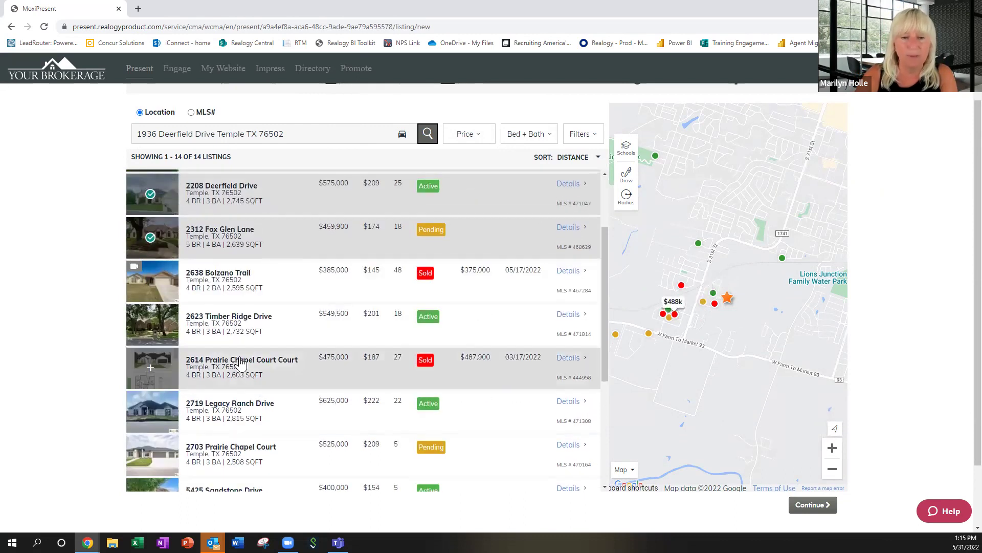
click(151, 283)
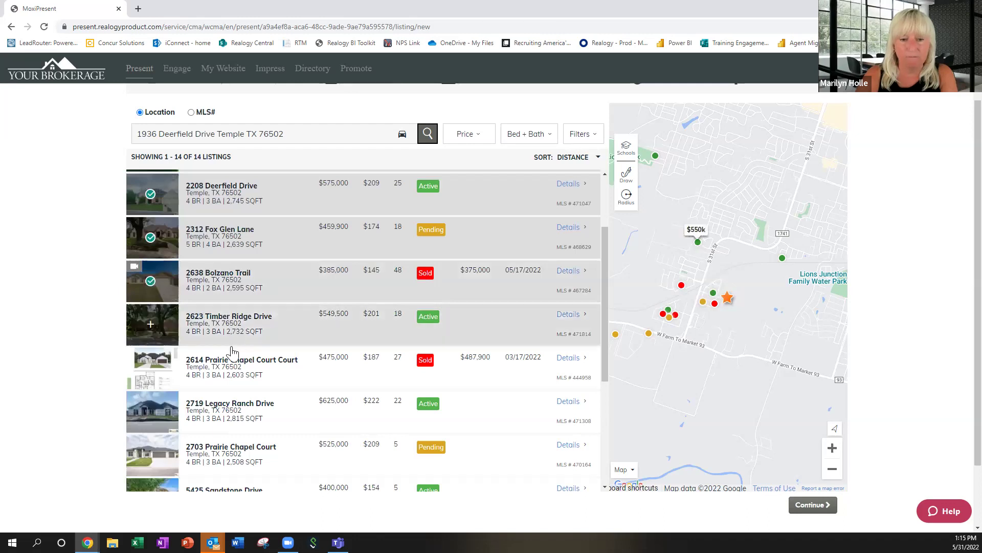
click(151, 410)
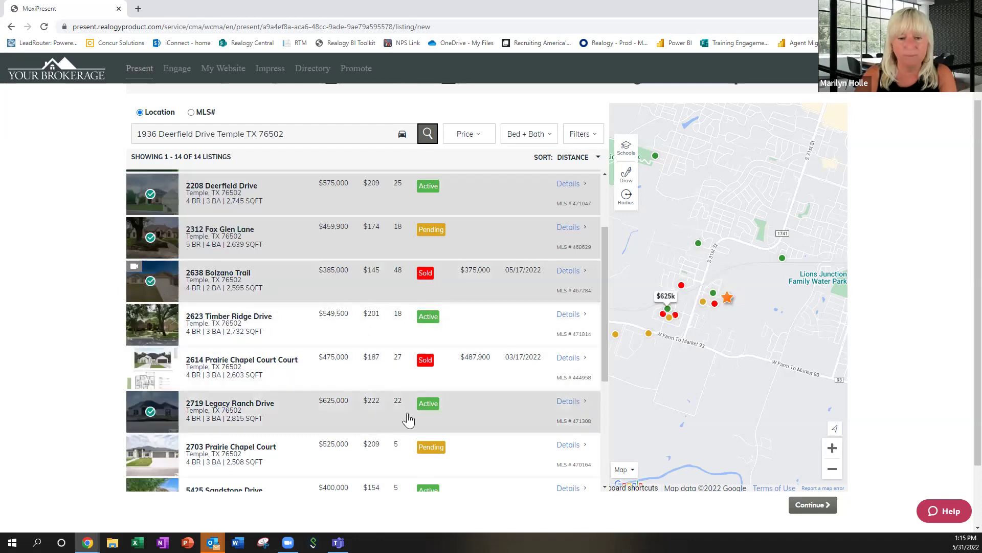
click(156, 369)
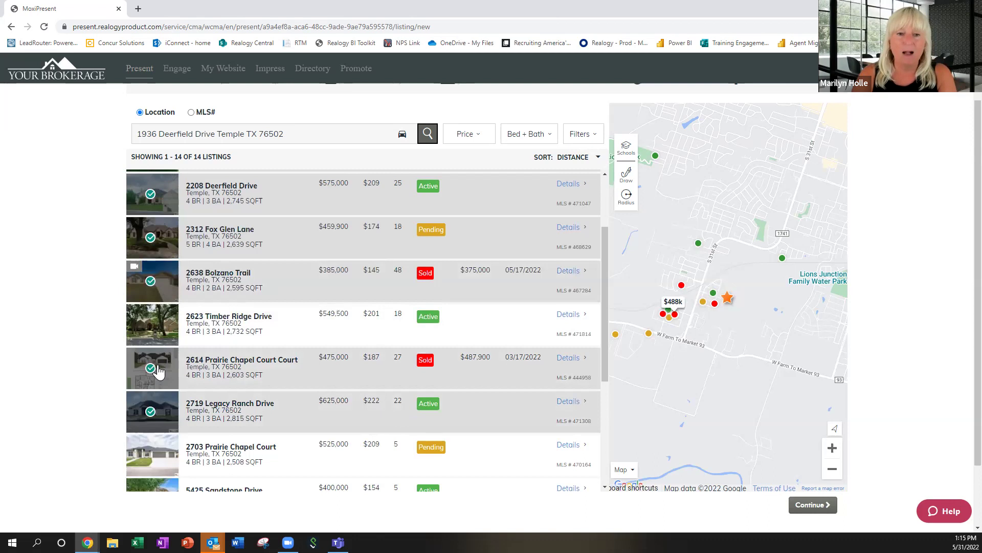
scroll(532, 381, down, 3)
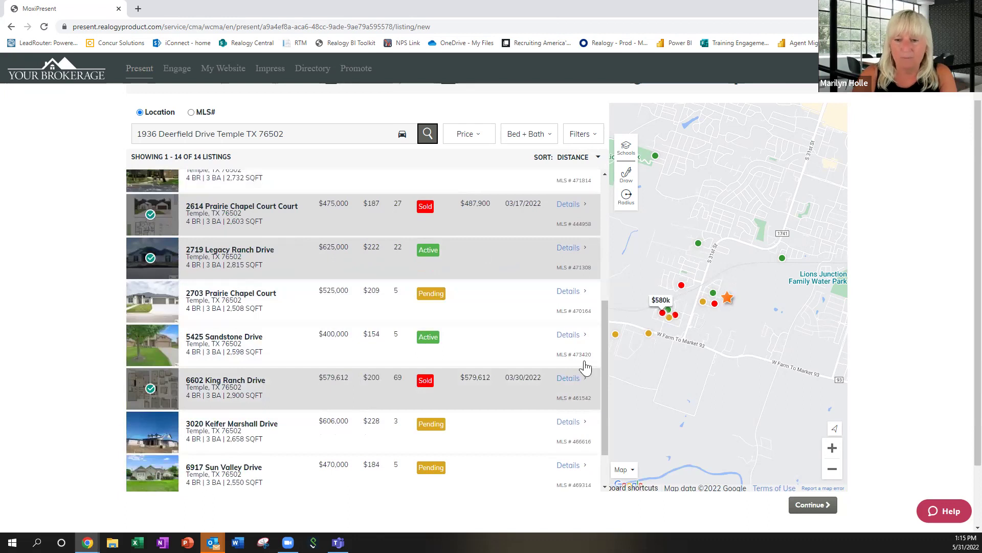
scroll(604, 356, down, 1)
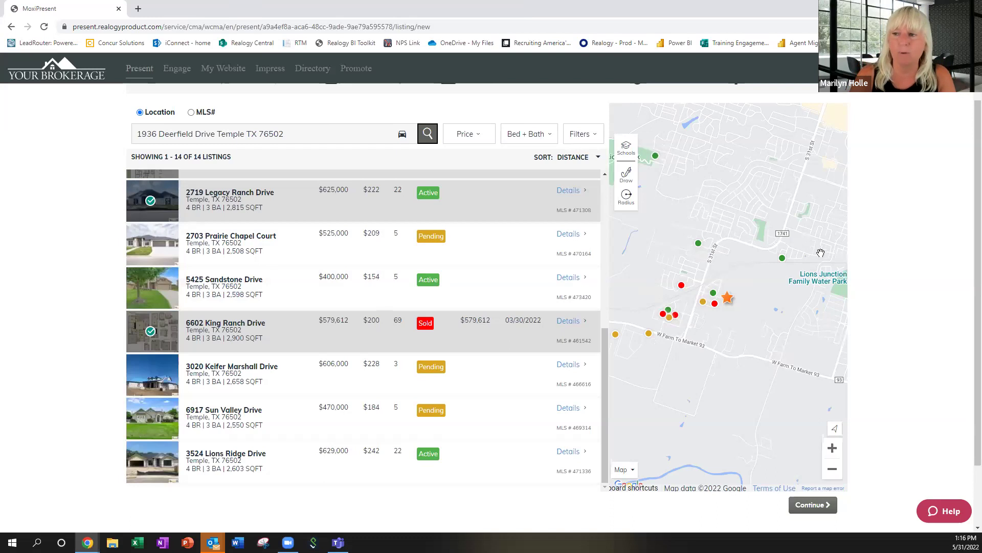
scroll(594, 360, down, 2)
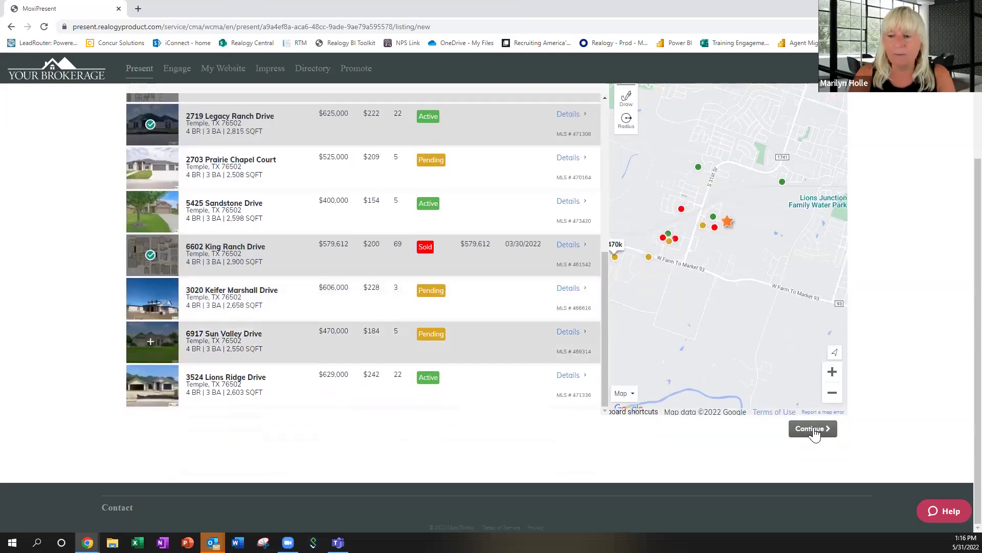
Save the picked listings and continue to the Display Order page.
click(813, 429)
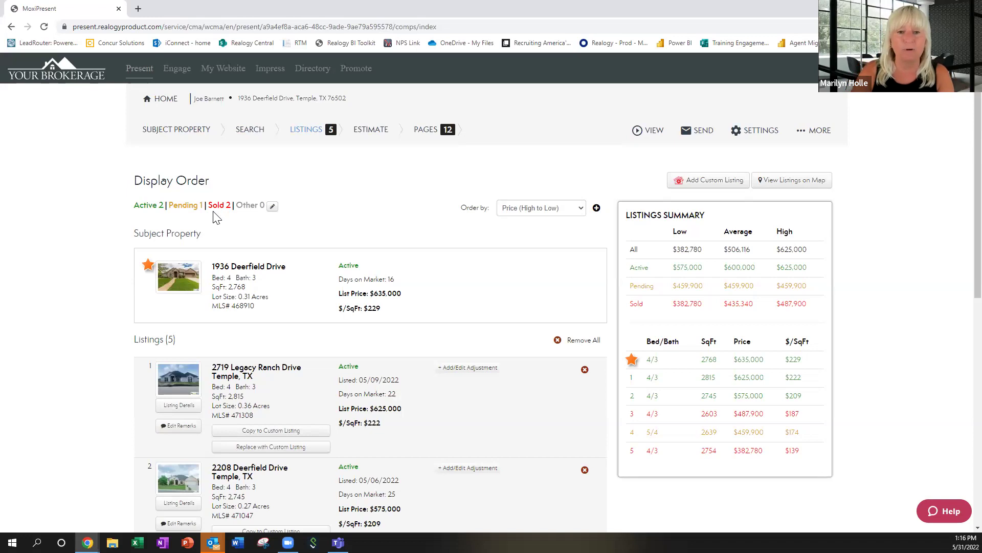
click(214, 211)
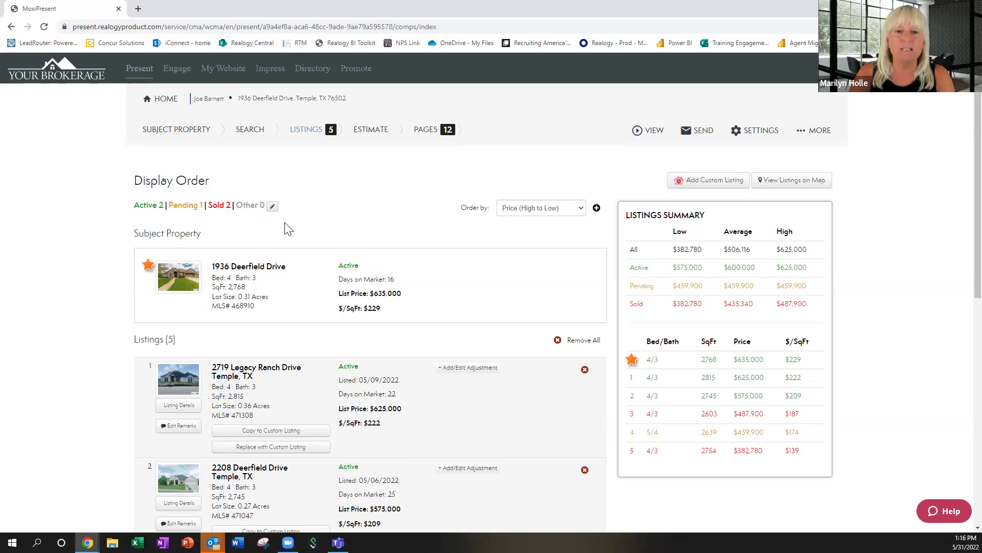
Reorder the presentation status order so Sold comes first, then save it.
click(272, 207)
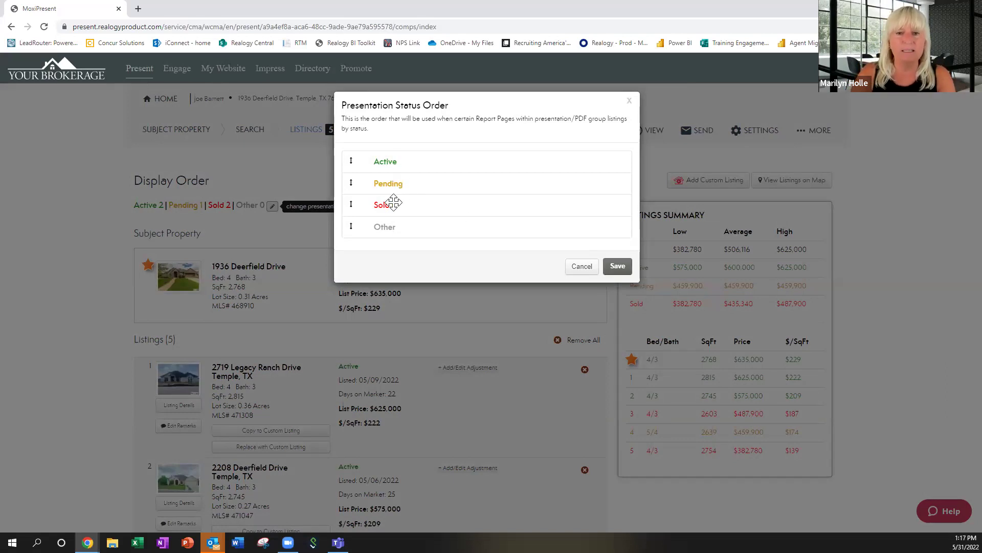
drag(391, 206, 392, 157)
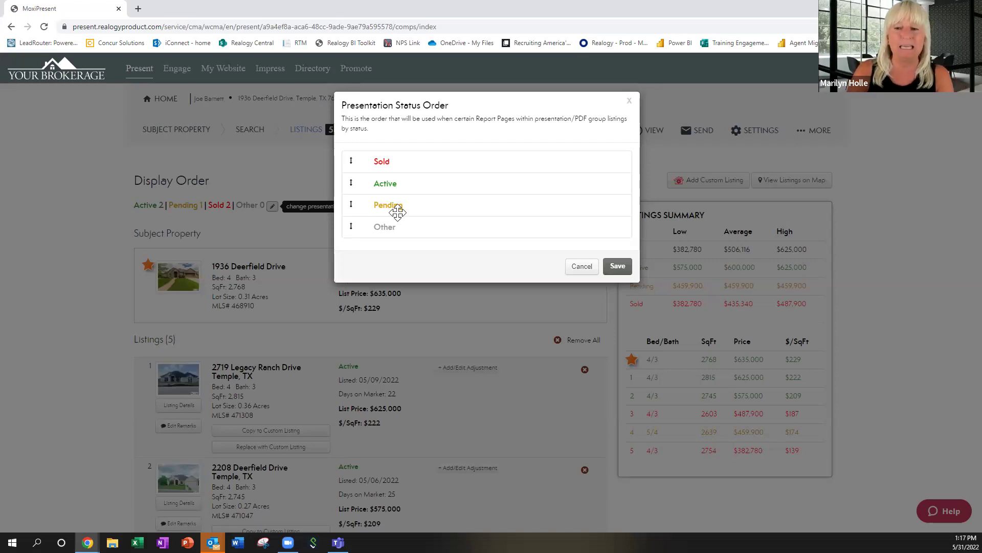
click(620, 266)
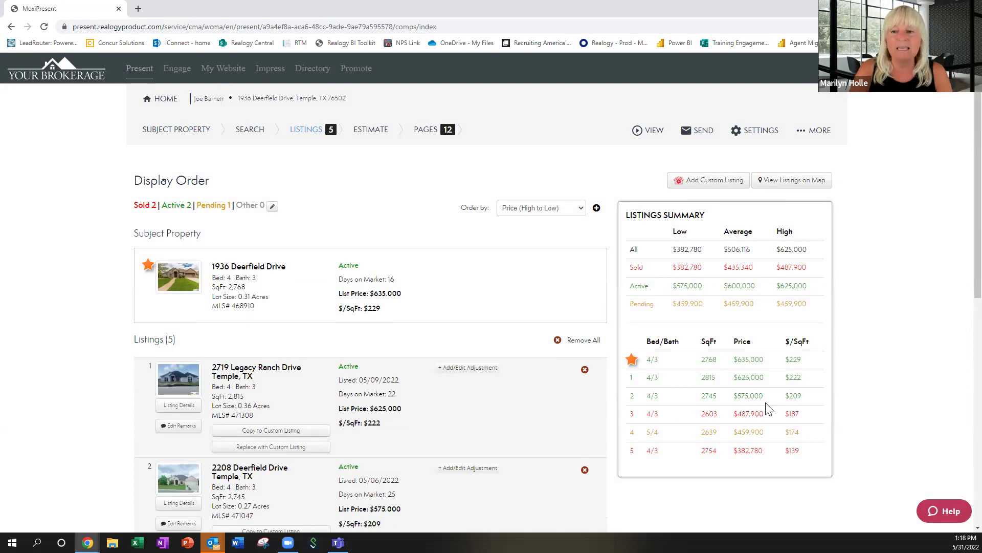
Review the ordered listings and move on to the Estimate step, valued at $435,340.
scroll(875, 318, down, 1)
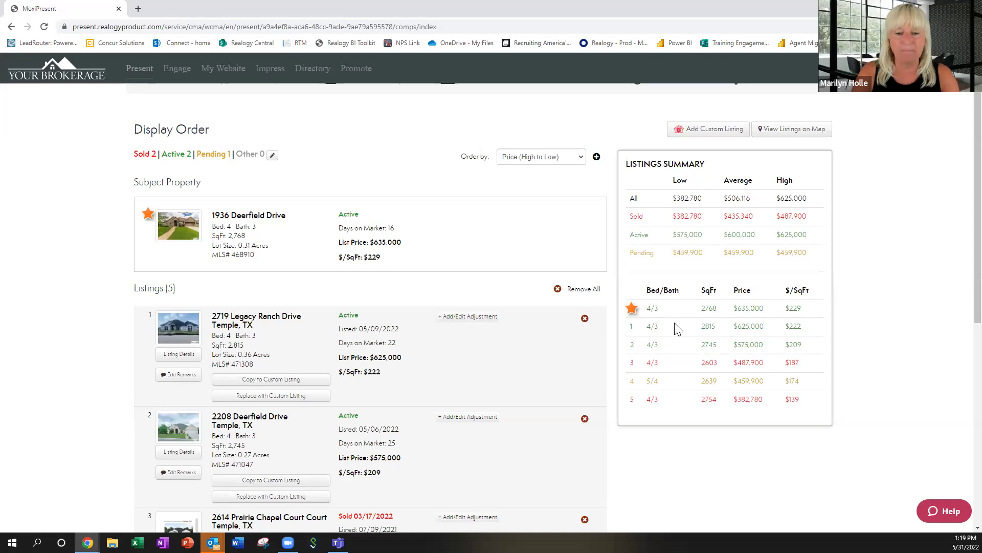
scroll(619, 344, down, 2)
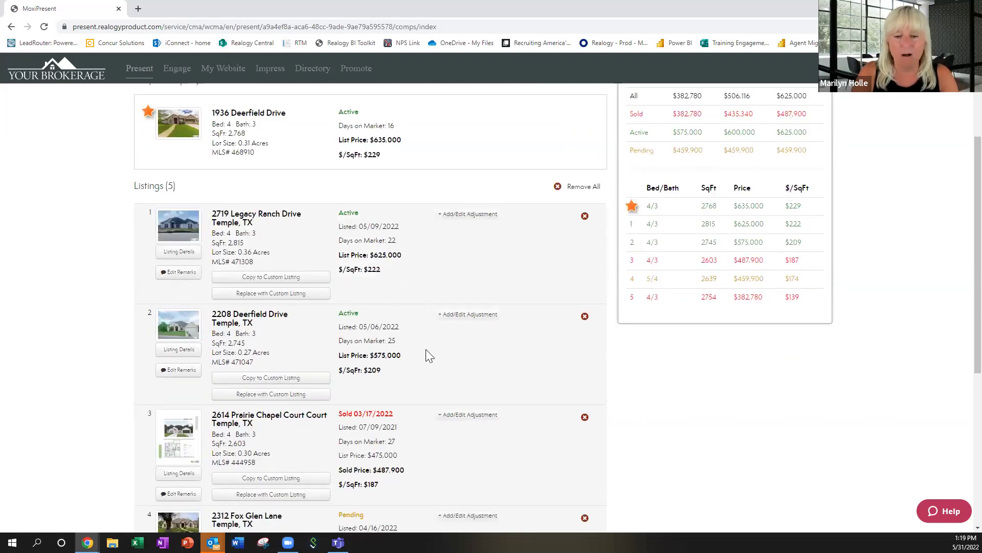
scroll(417, 399, down, 2)
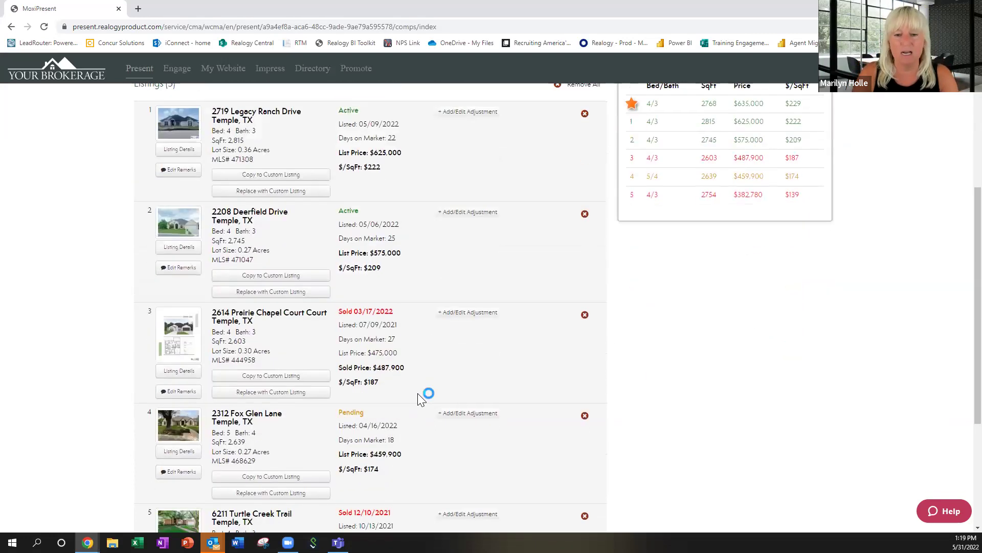
scroll(435, 341, down, 4)
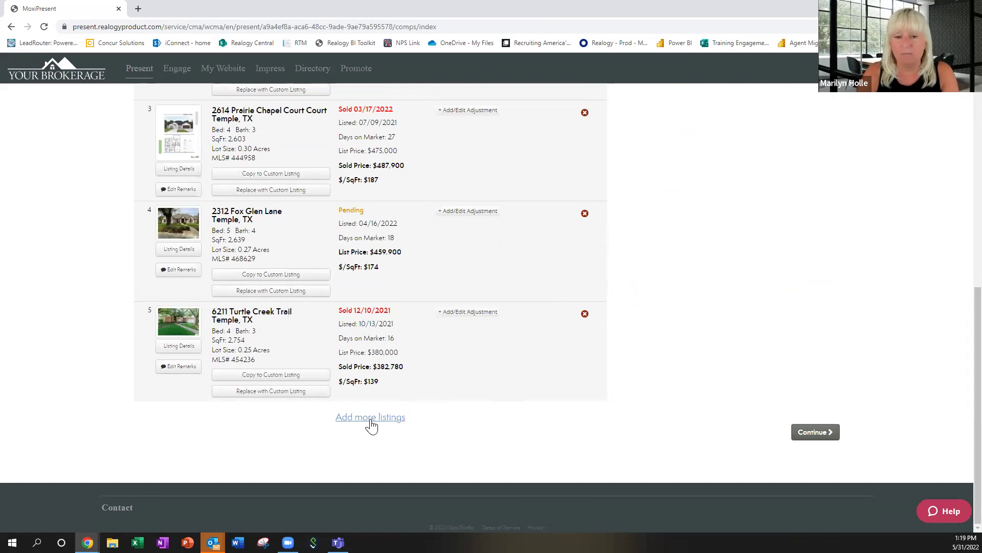
click(815, 433)
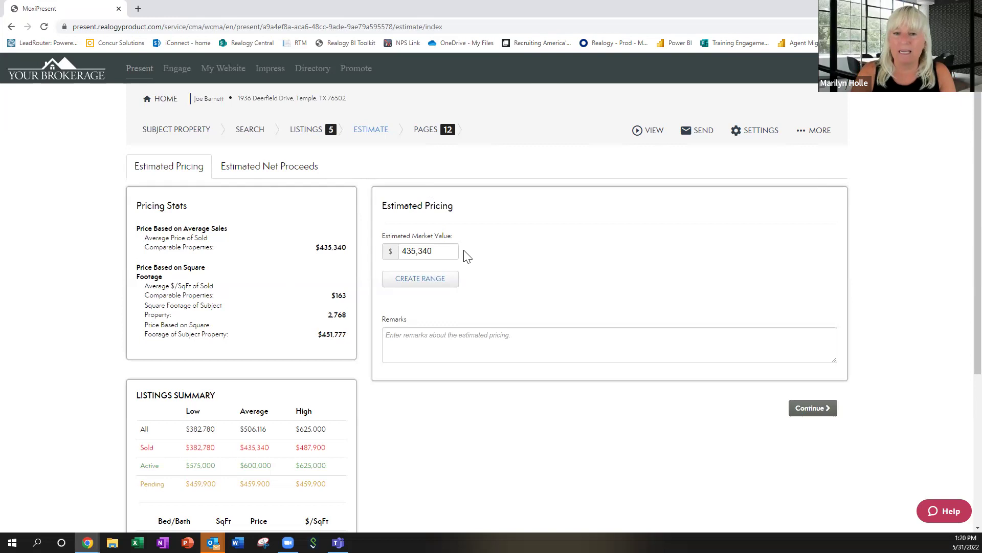
click(431, 284)
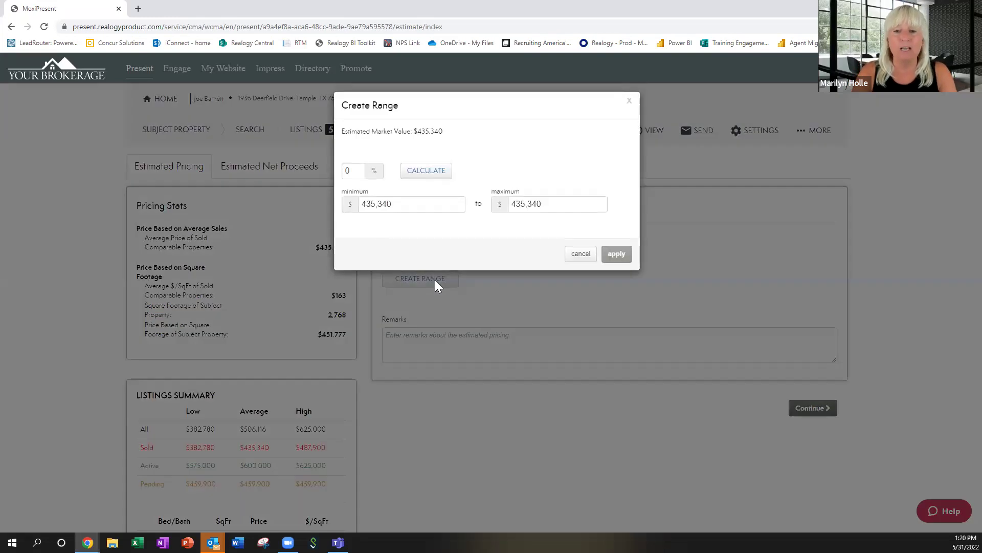
drag(545, 204, 504, 210)
text(475)
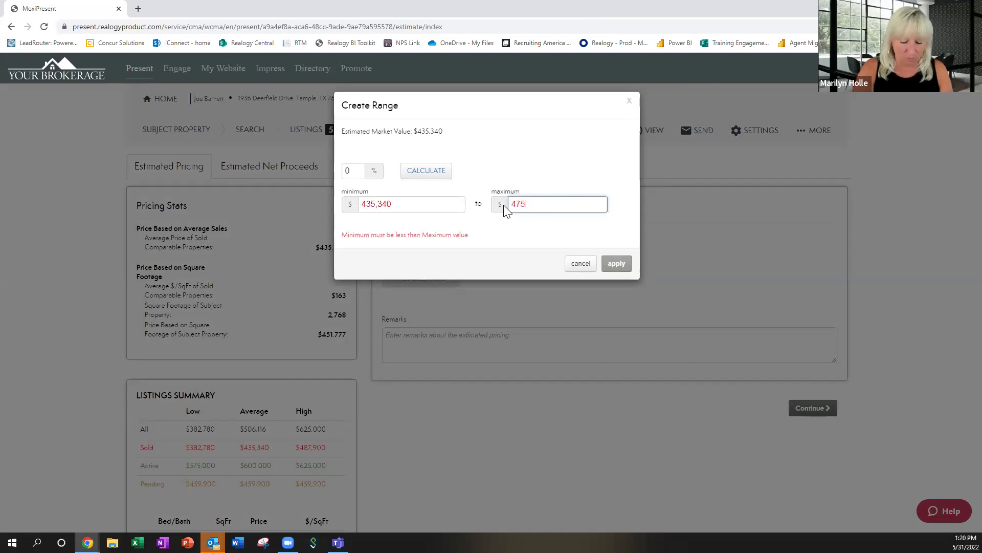
text(000)
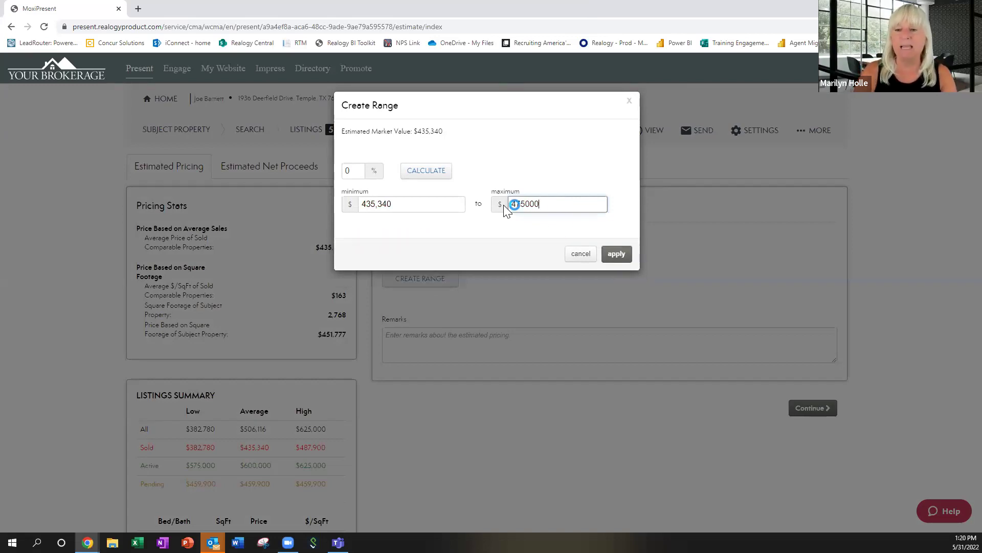
click(617, 254)
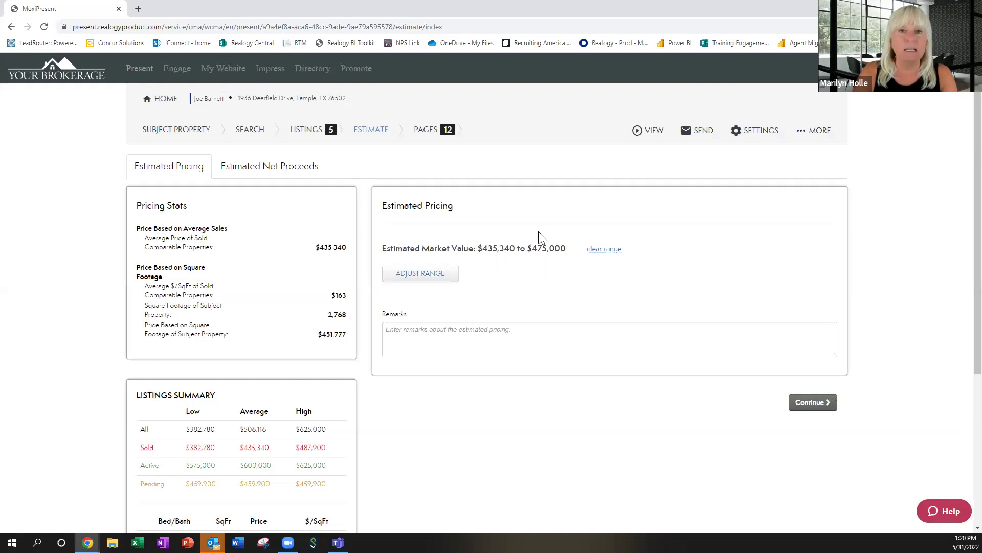
click(585, 251)
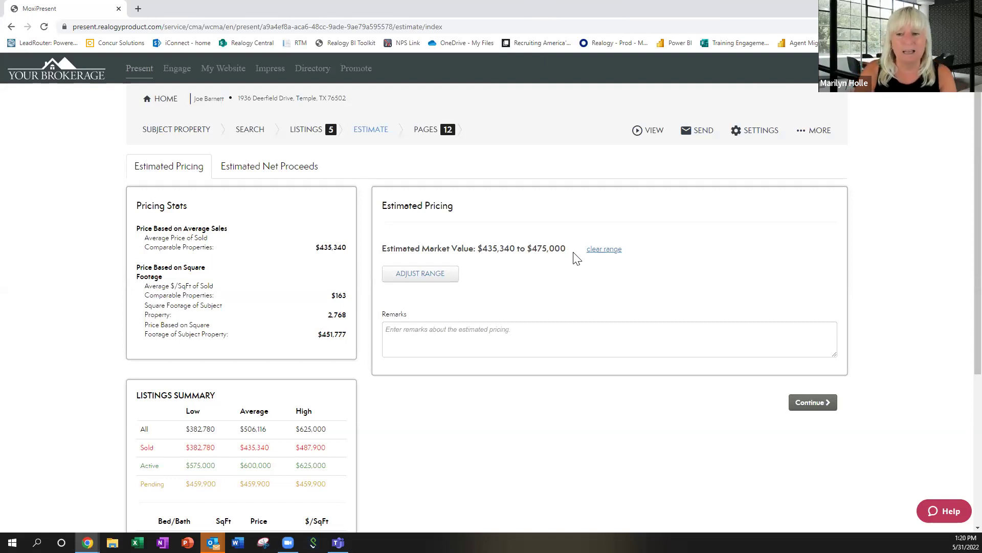
scroll(652, 385, down, 2)
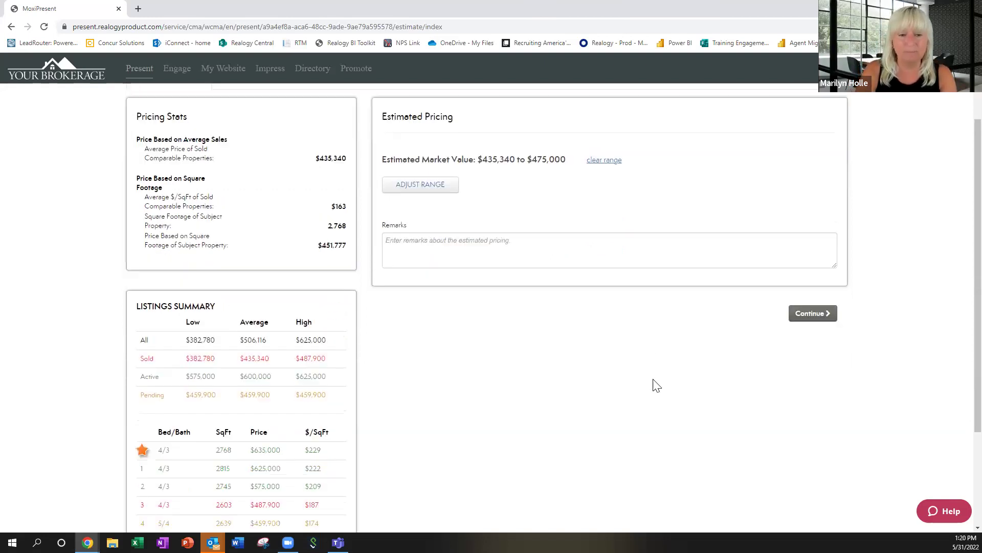
scroll(655, 385, down, 2)
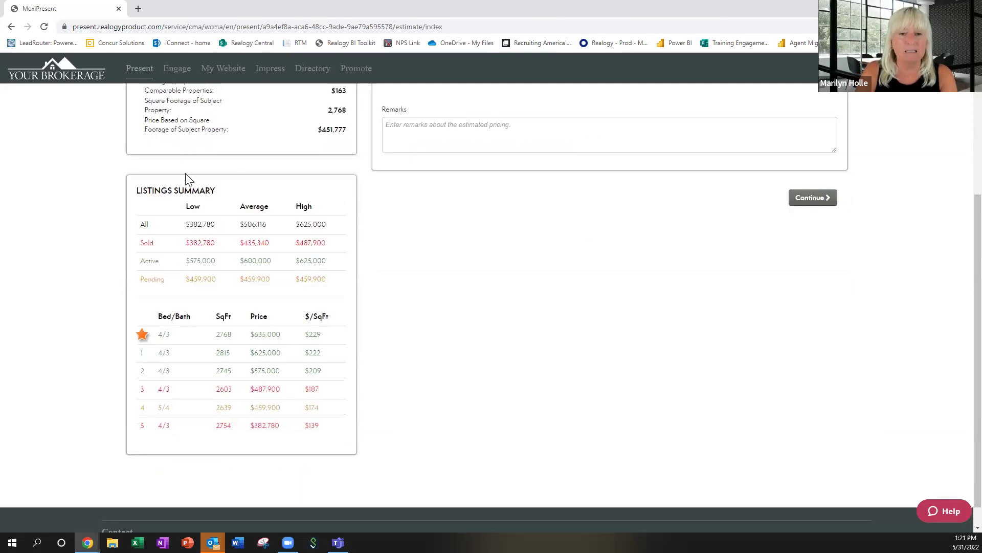
scroll(564, 321, up, 4)
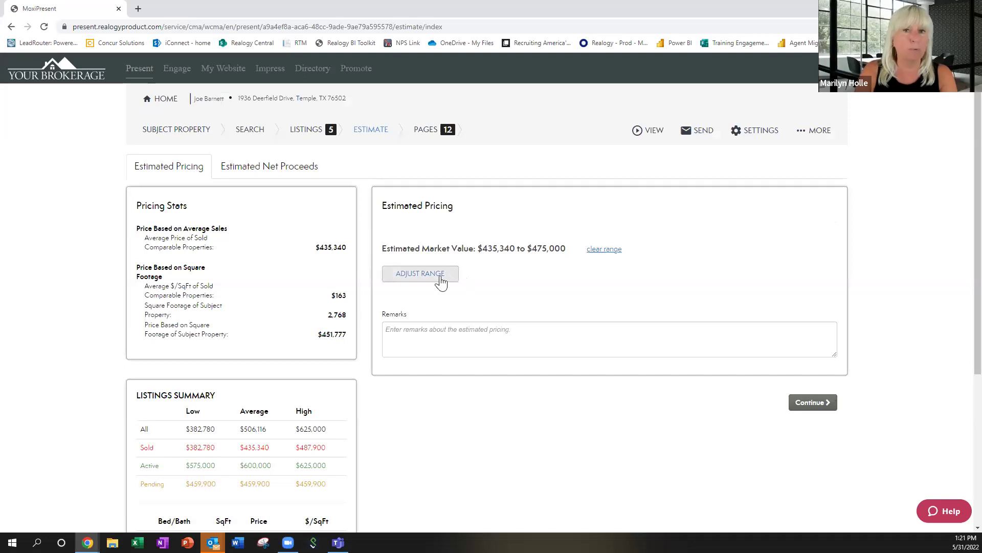
Open the estimated net proceeds sheet and enter a 475000 seller price.
click(291, 172)
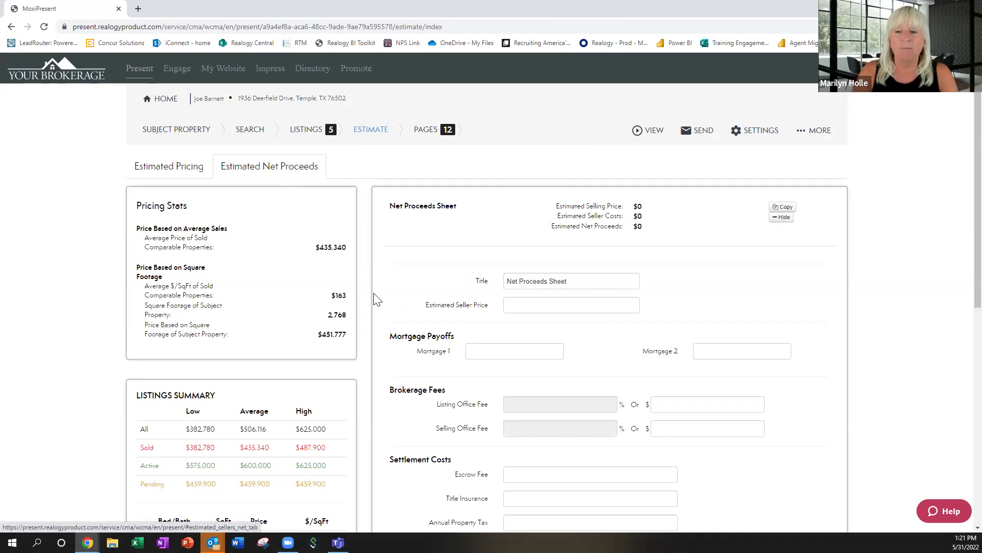
click(608, 303)
text(475000)
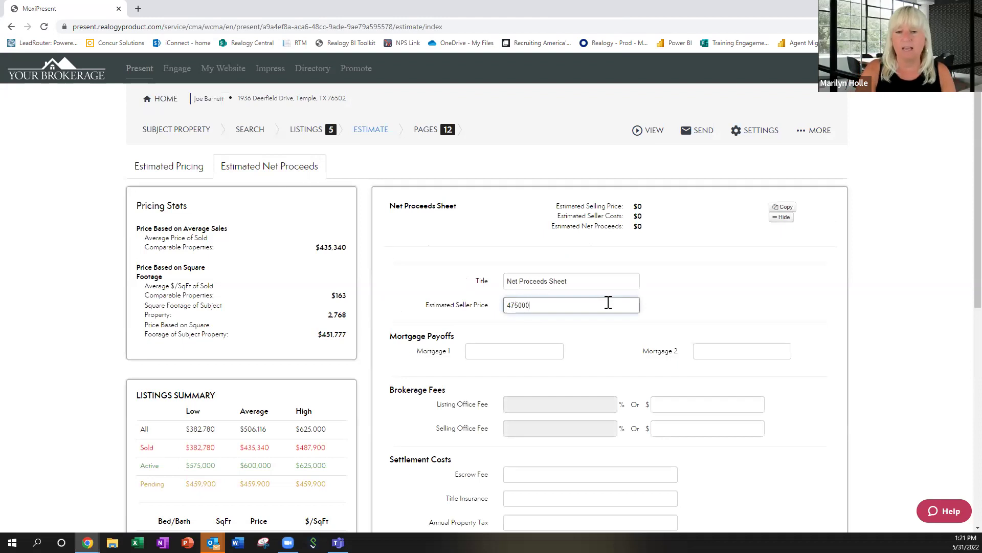
click(543, 352)
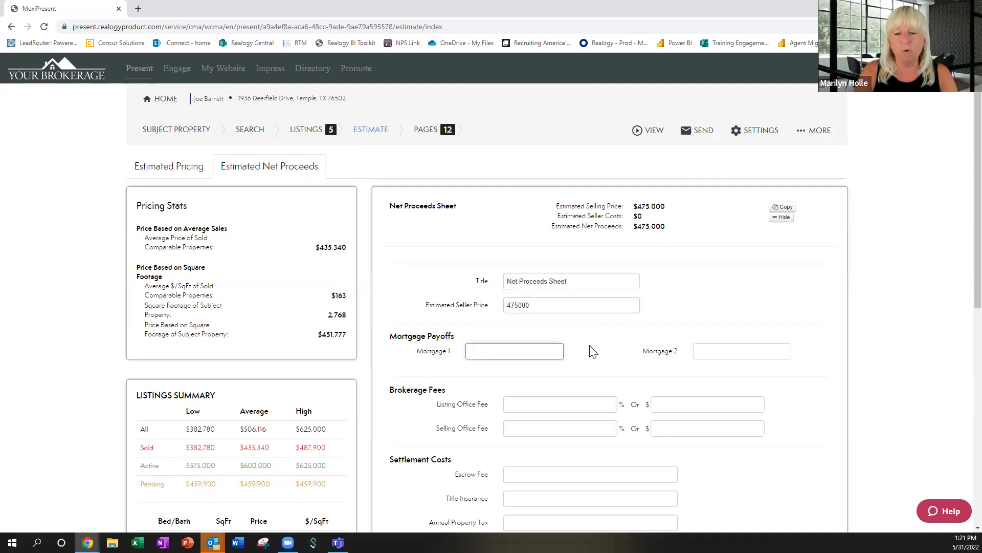
scroll(589, 346, down, 2)
Set the listing office fee to 5% and the selling office fee to 3%.
click(602, 298)
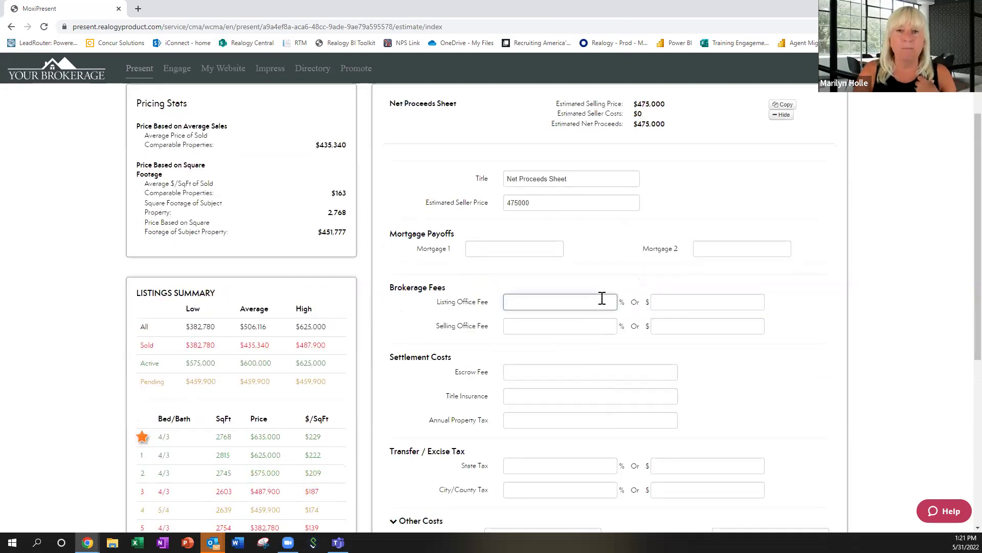
text(5)
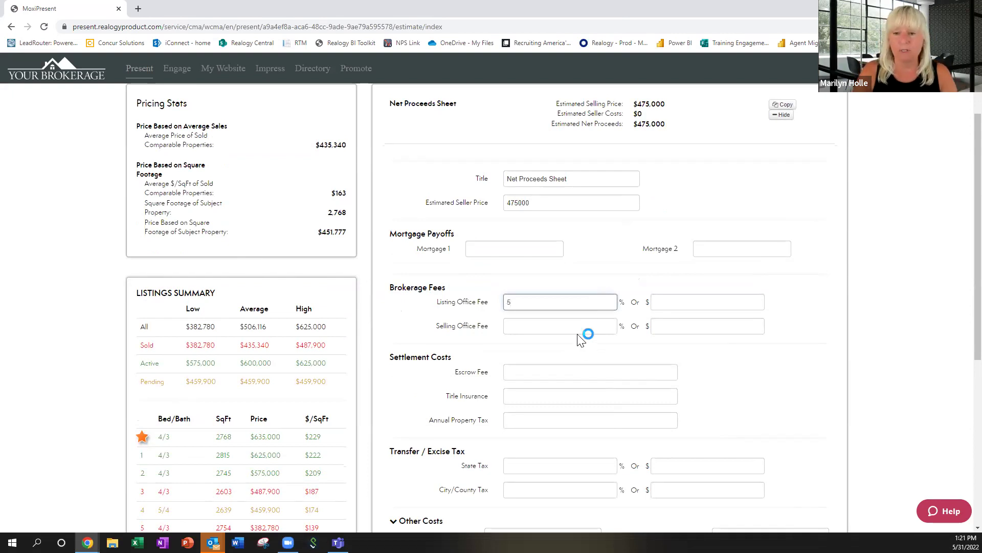
click(584, 323)
text(3)
Enter 12000 annual property tax and 4500 title insurance.
scroll(598, 360, down, 2)
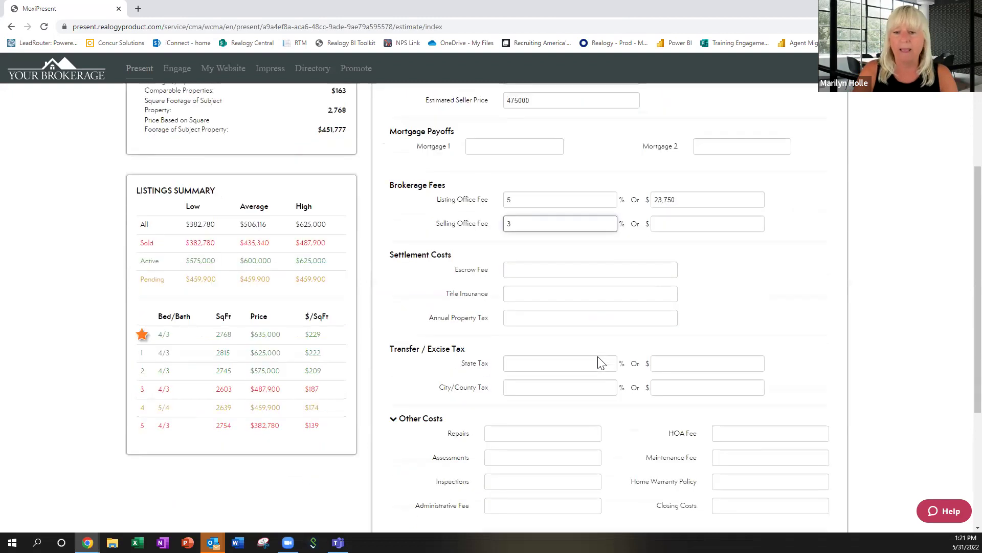
click(598, 317)
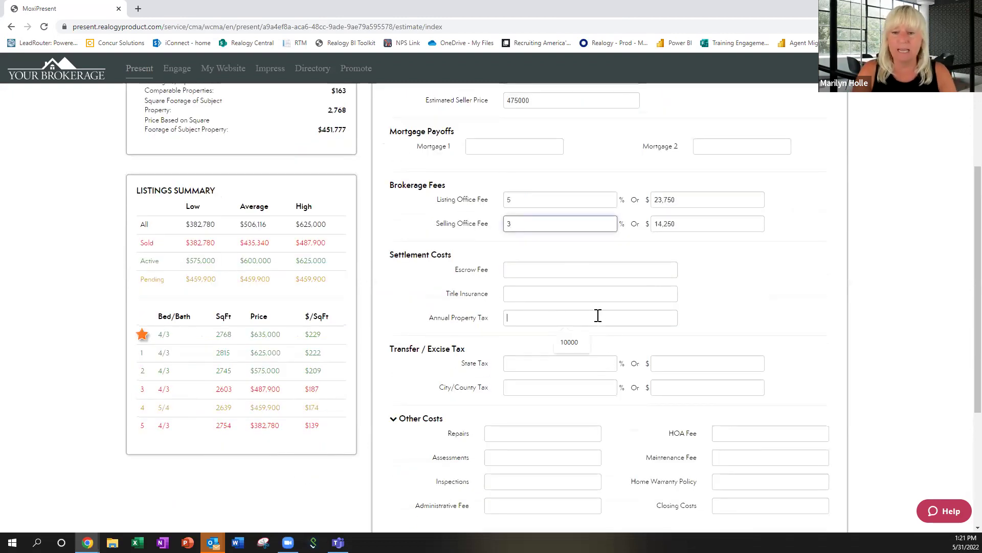
text(12000)
click(606, 293)
text(4500)
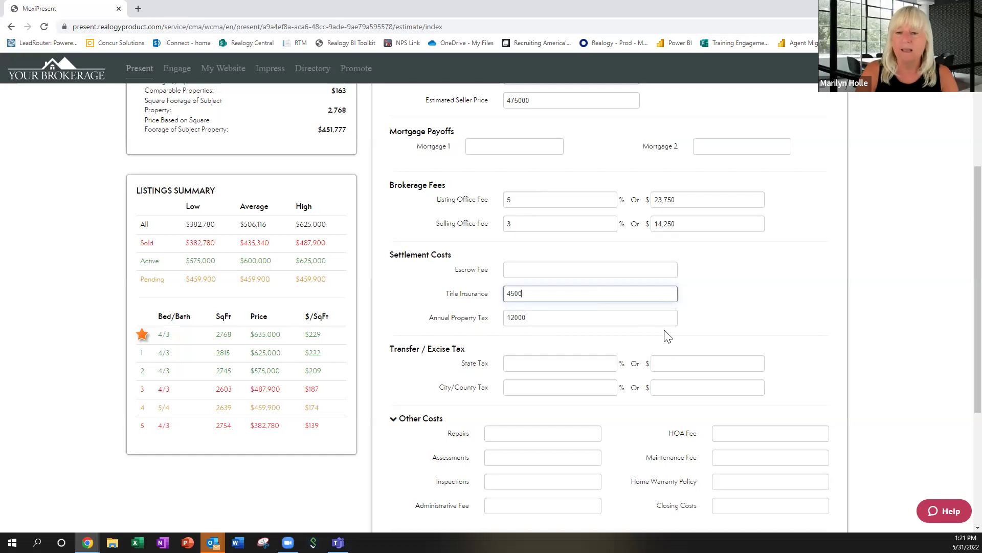
scroll(673, 339, down, 2)
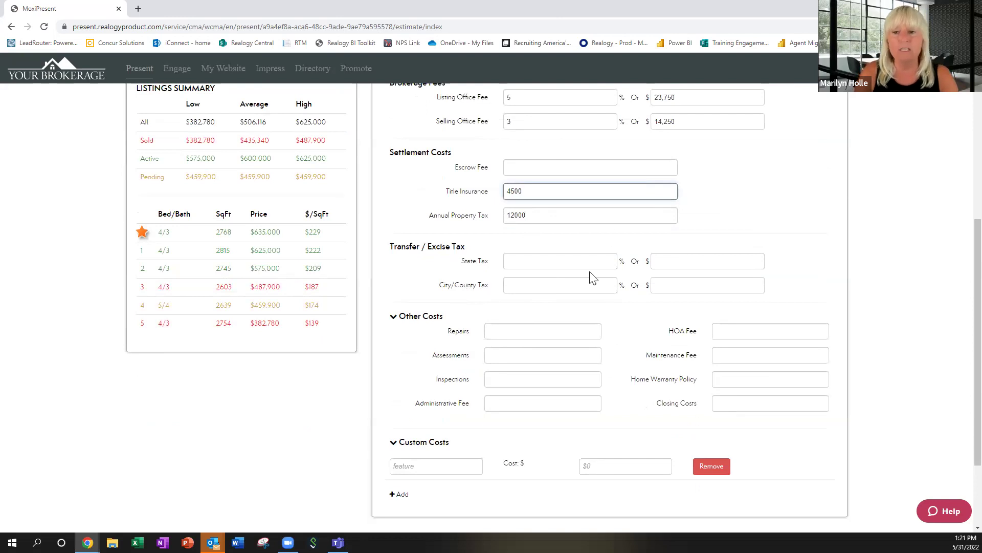
Scroll to the end of the Net Proceeds form and save the sheet.
scroll(674, 437, down, 2)
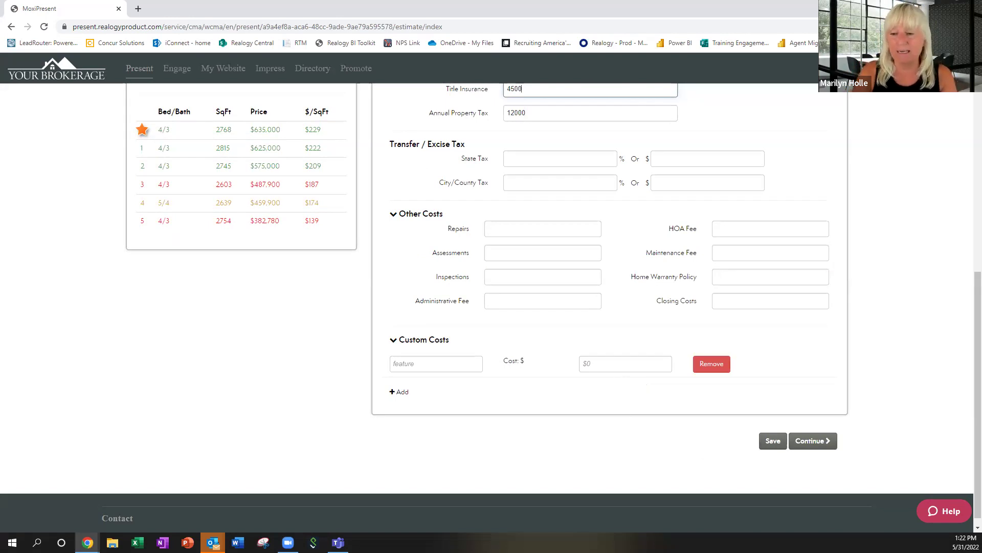
click(775, 443)
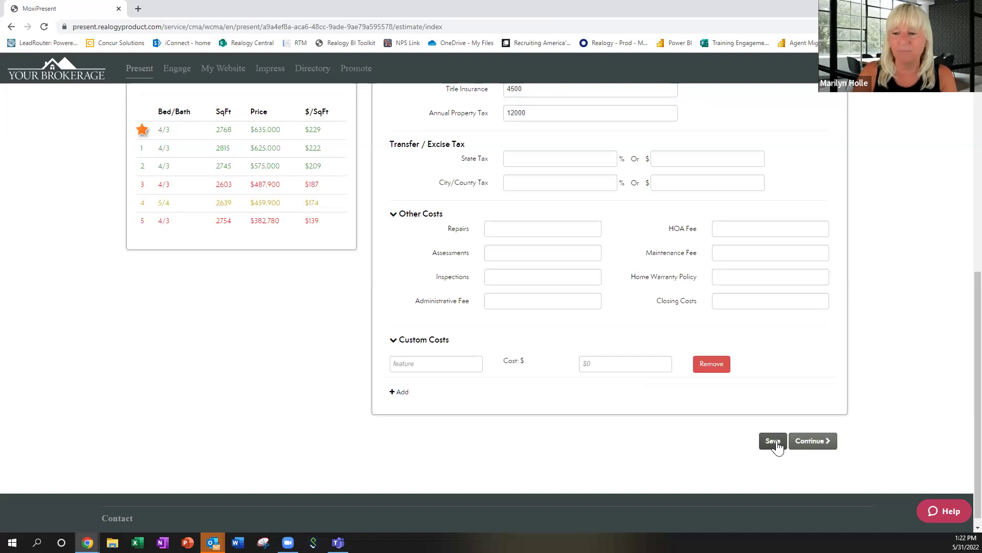
Continue to the 12-page Pages step and keep the presentation in Web View.
click(817, 444)
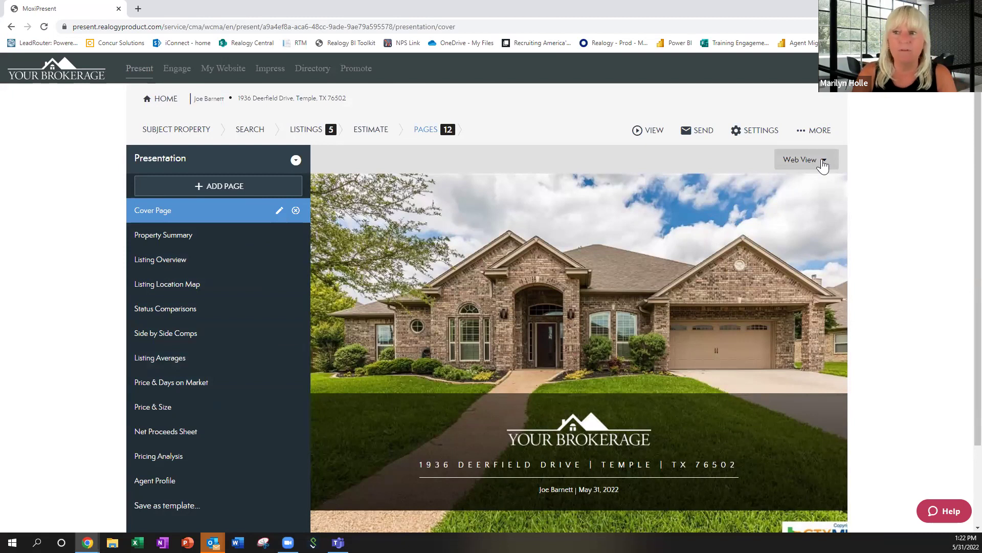
click(823, 164)
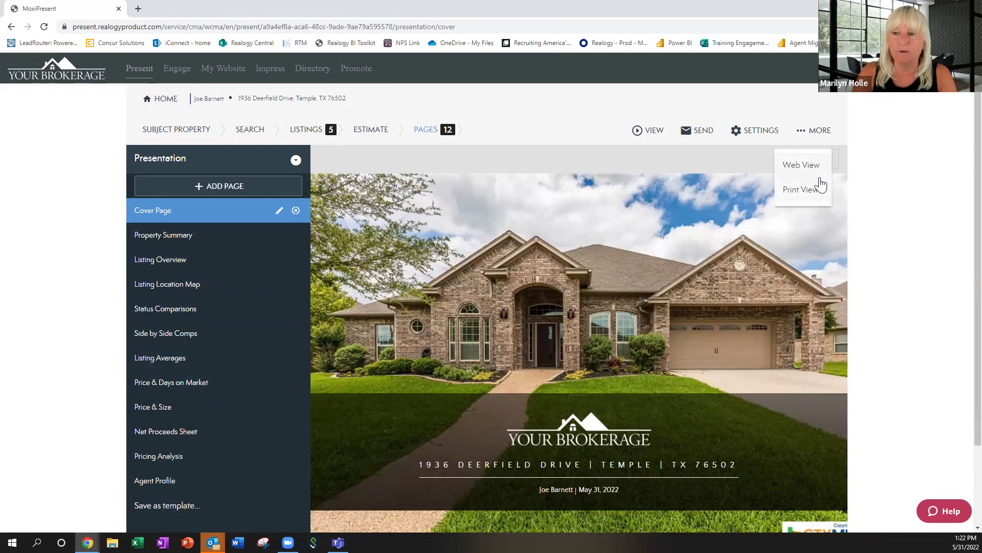
click(818, 167)
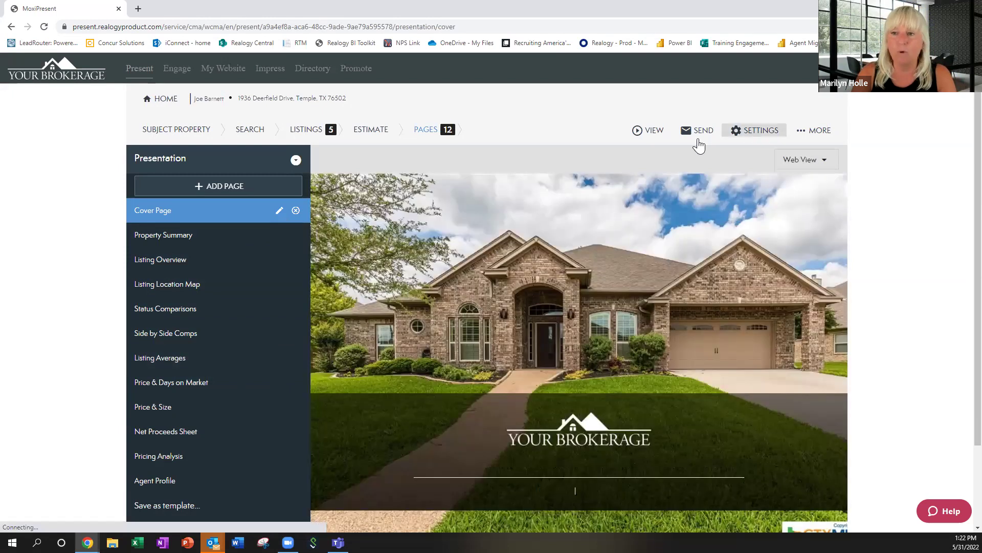
Open the presentation via VIEW > Web and scroll to page 5, Status Comparisons.
click(651, 131)
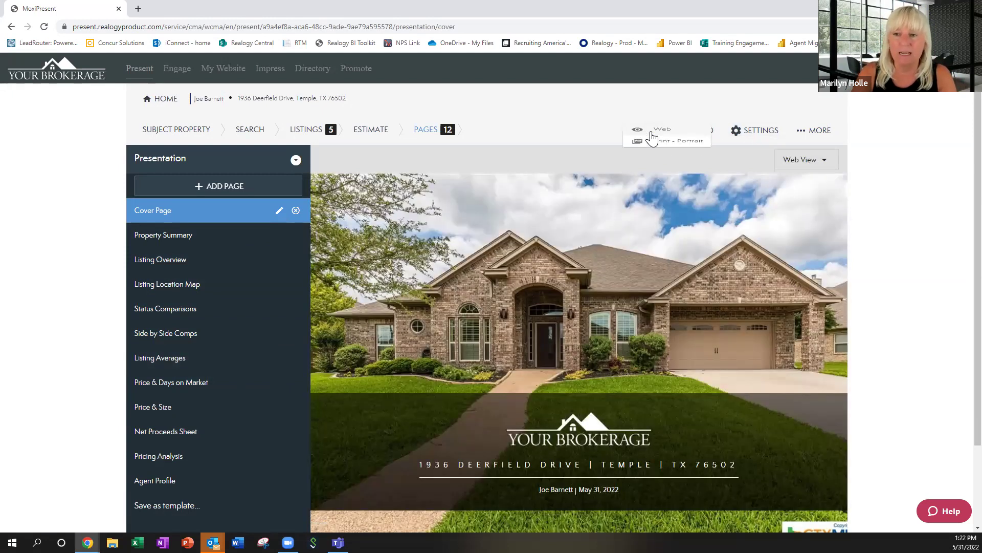
click(652, 135)
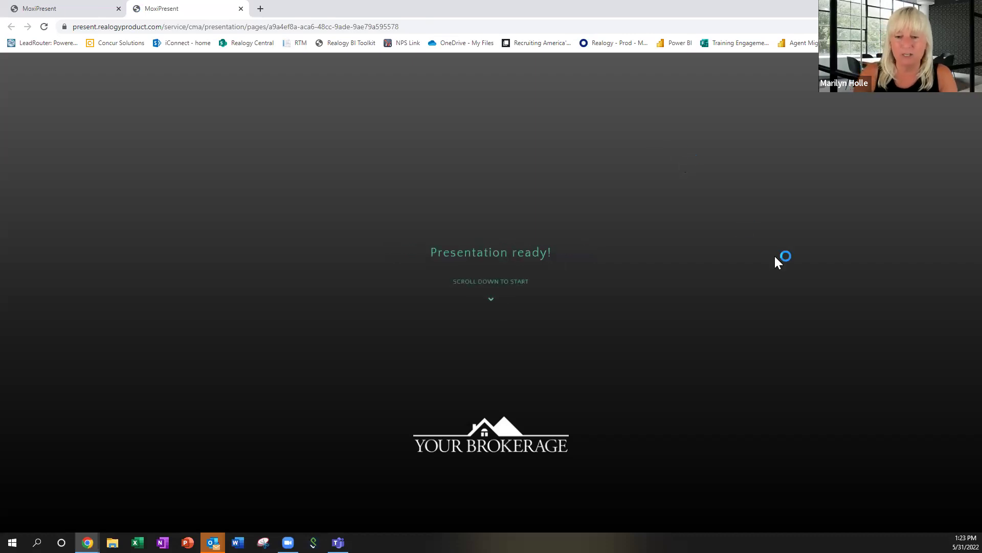
scroll(775, 263, down, 1)
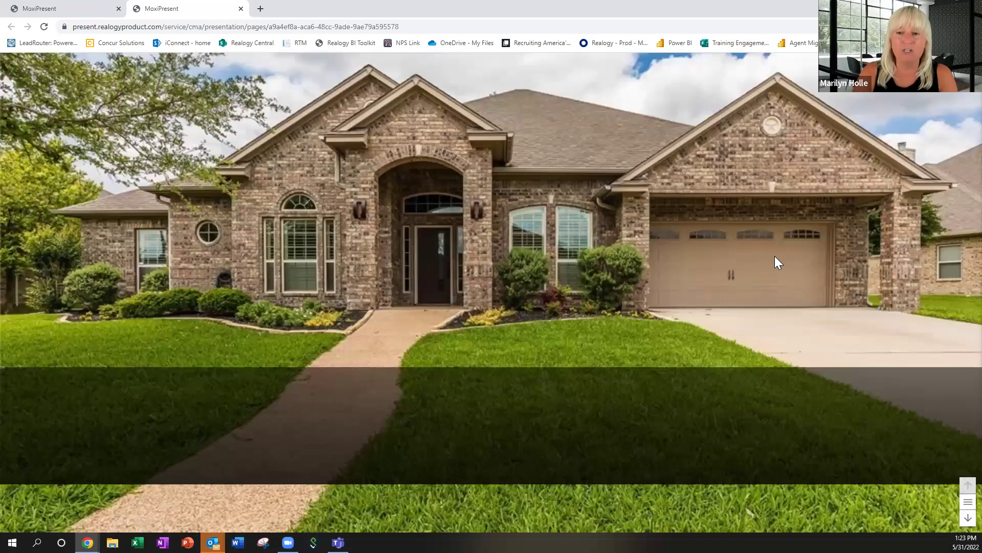
scroll(776, 257, down, 1)
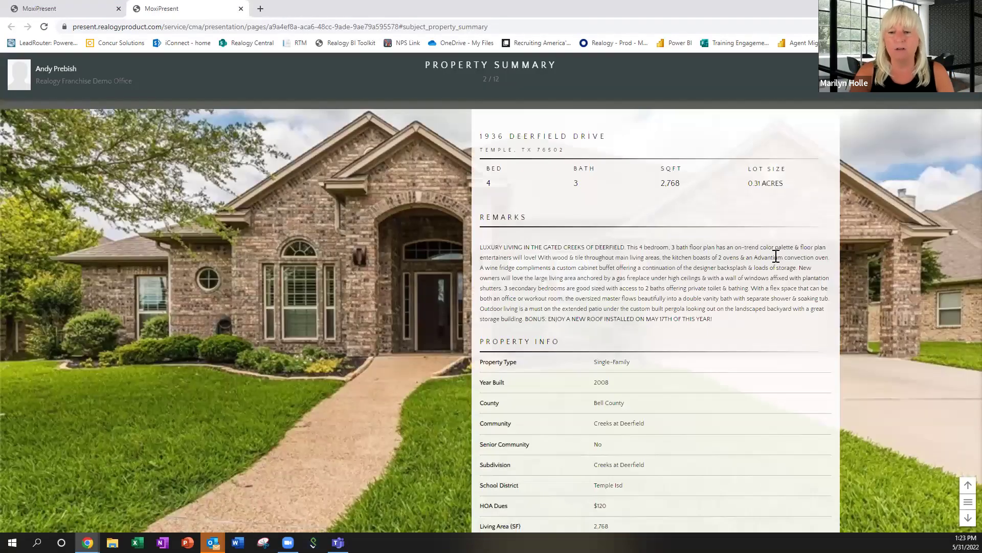
scroll(776, 256, down, 5)
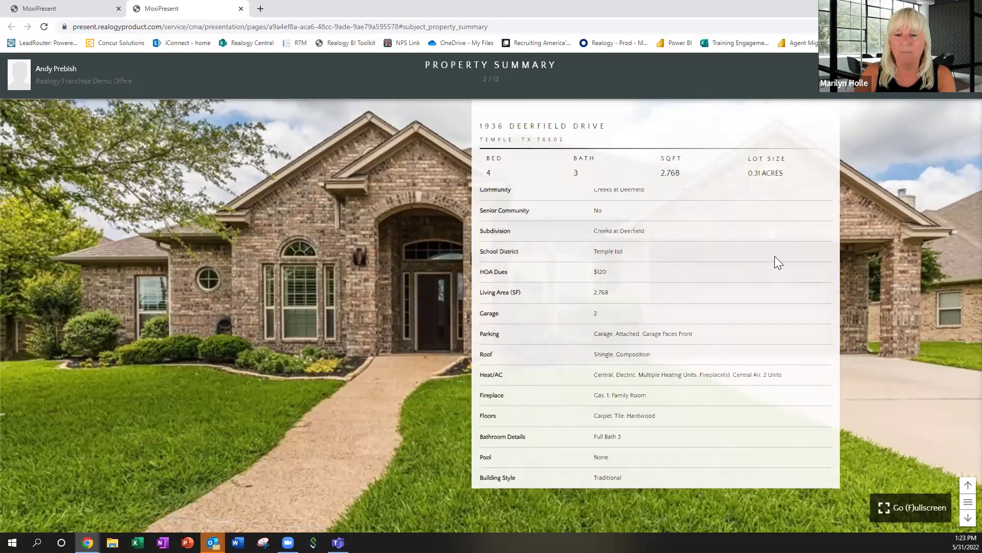
scroll(775, 256, down, 3)
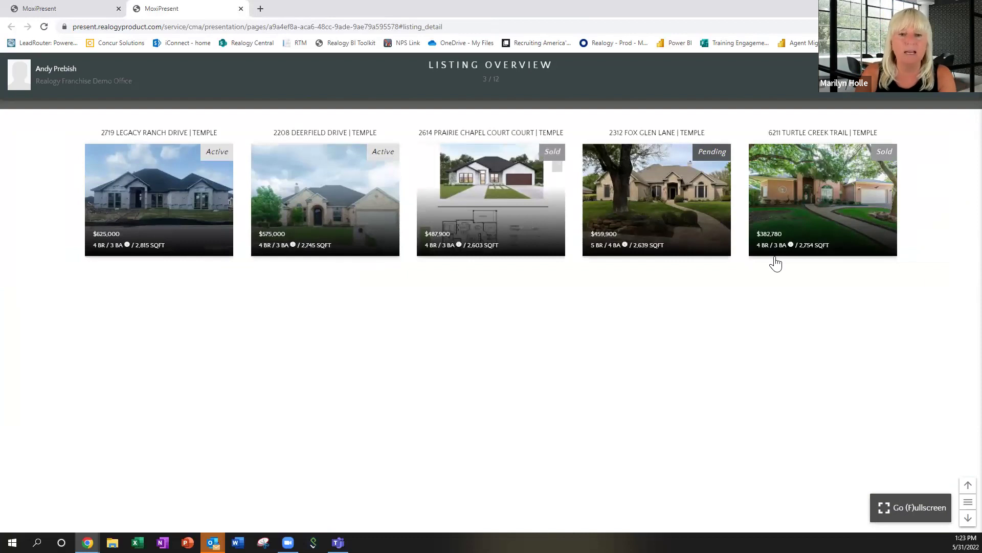
scroll(776, 263, down, 1)
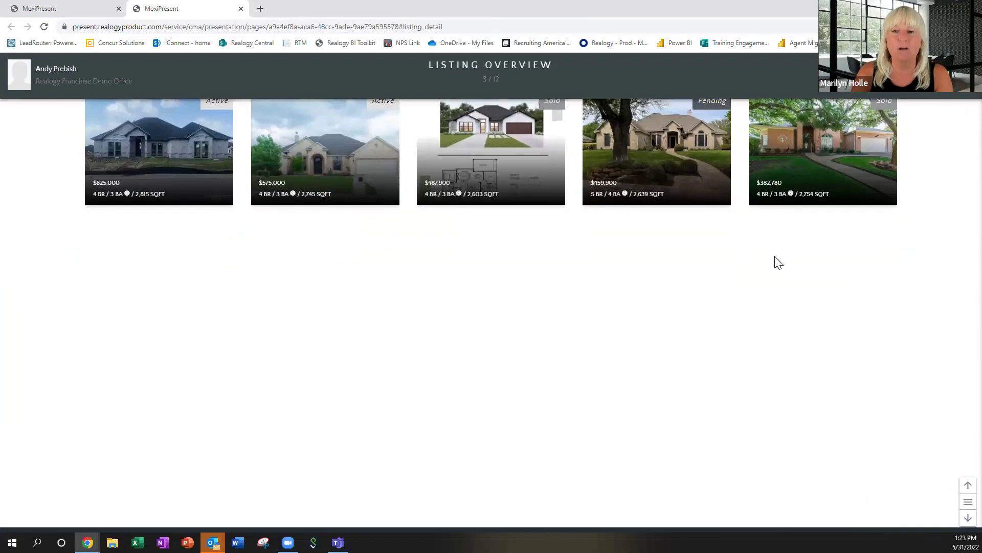
scroll(778, 262, down, 2)
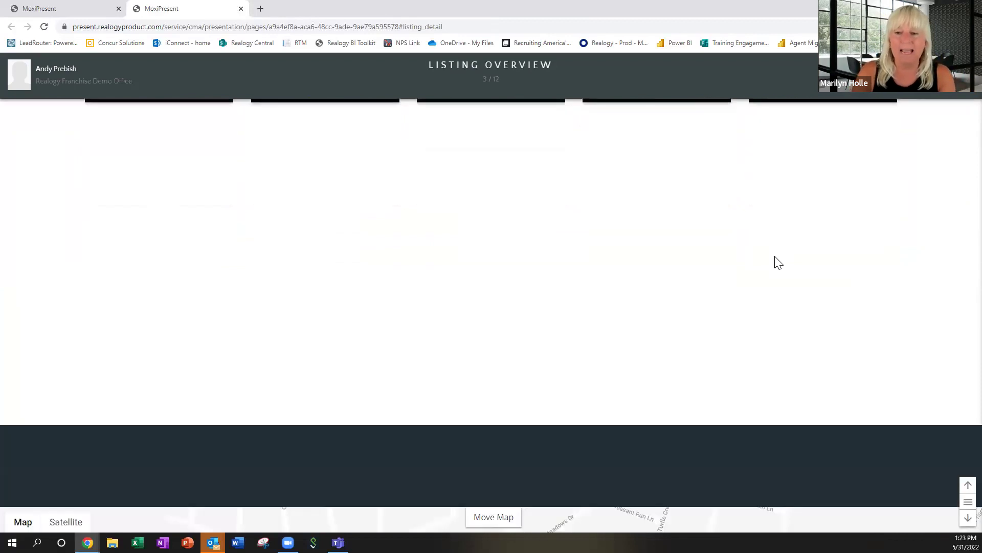
scroll(777, 262, down, 3)
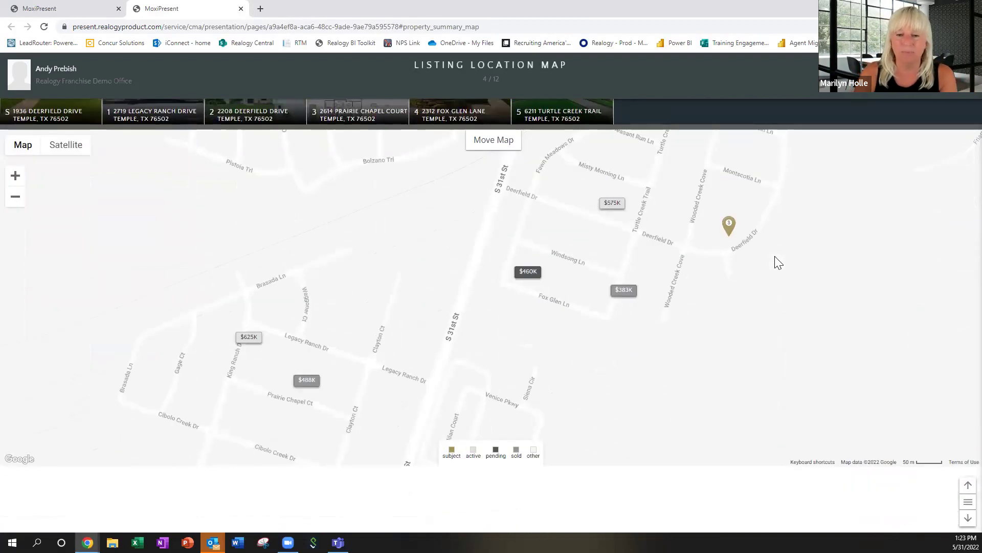
scroll(777, 262, down, 4)
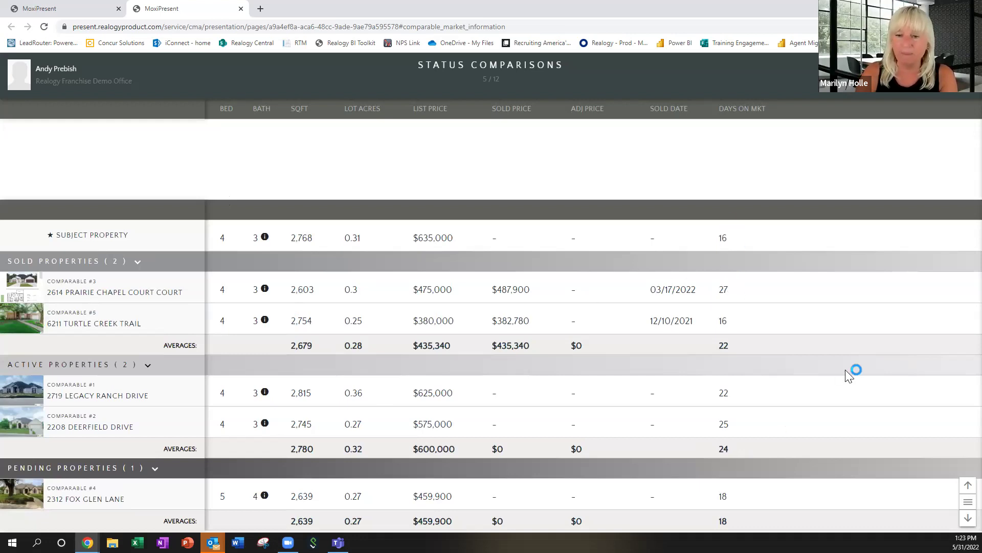
Scroll past Side by Side Comps to Listing Averages, showing a $506,116 average price.
scroll(847, 372, down, 5)
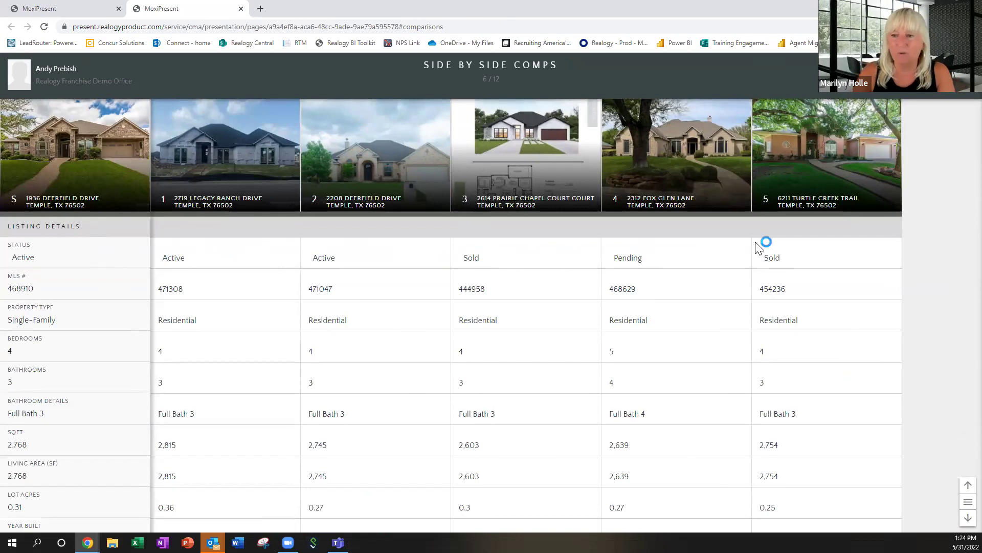
scroll(872, 266, down, 10)
scroll(871, 266, down, 10)
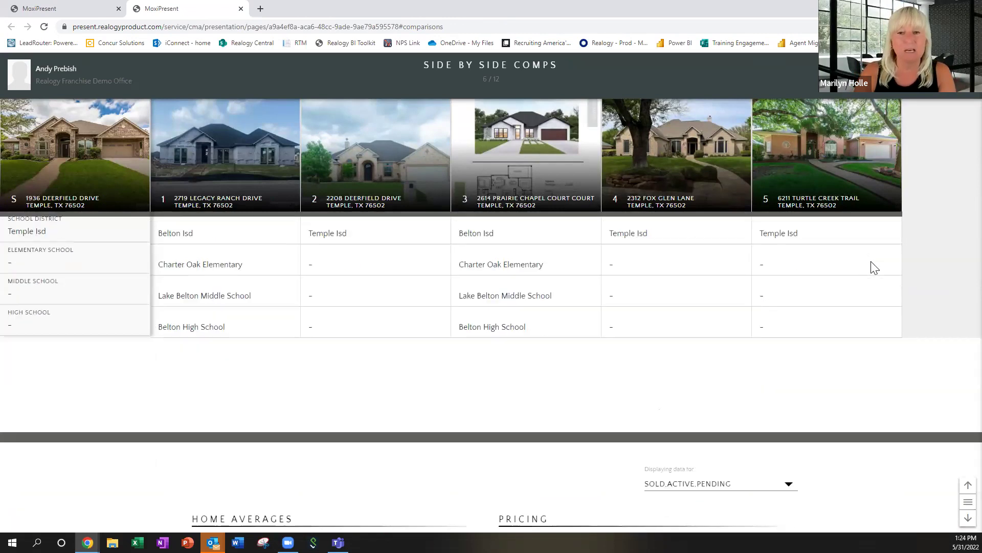
scroll(874, 267, down, 5)
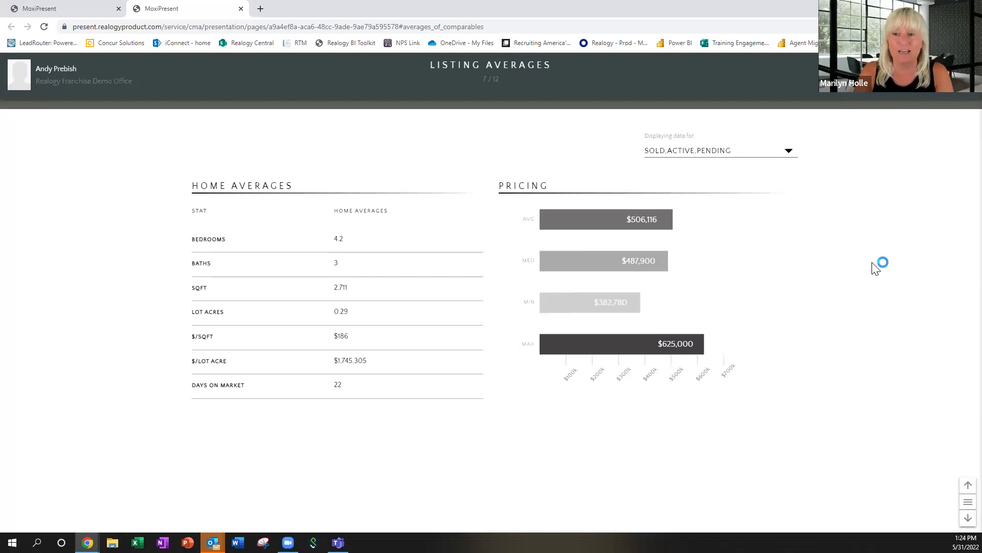
scroll(876, 267, down, 1)
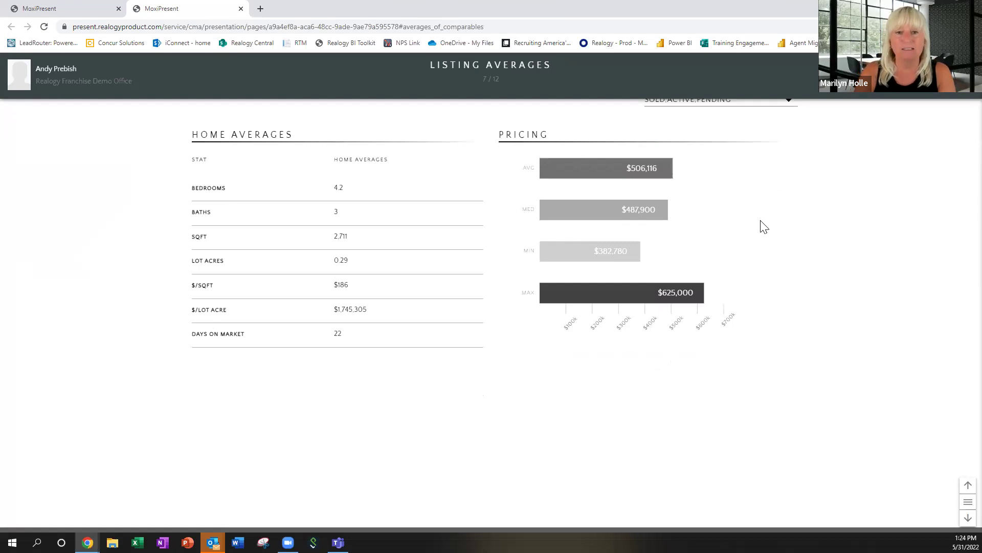
scroll(763, 227, down, 1)
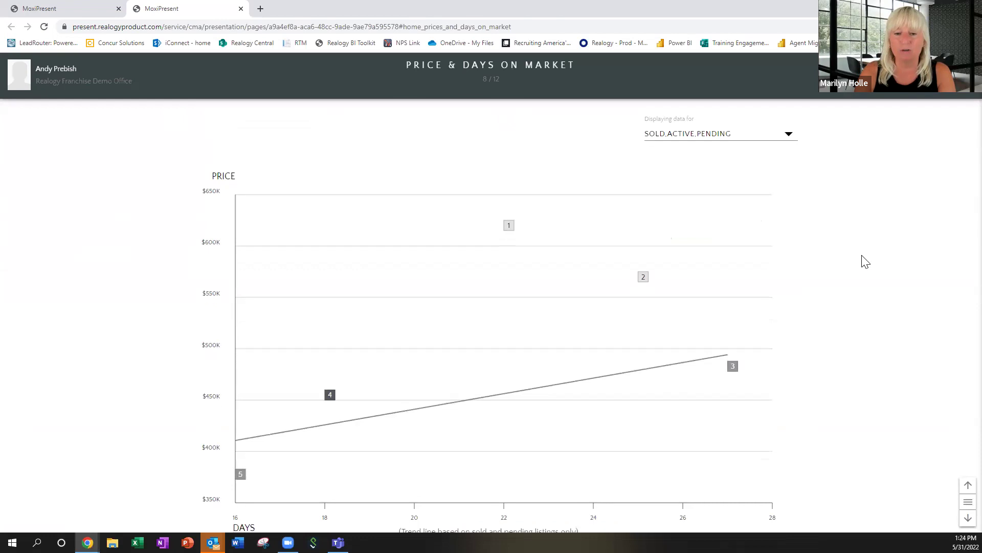
Show the details for listings 1–4 on the Price & Days on Market chart.
scroll(865, 261, down, 1)
scroll(865, 261, down, 1)
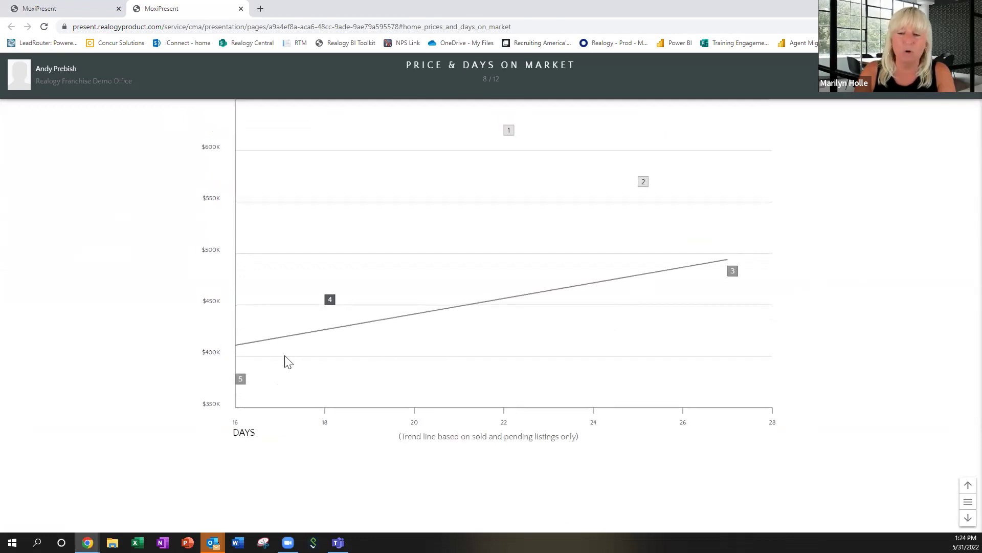
click(330, 301)
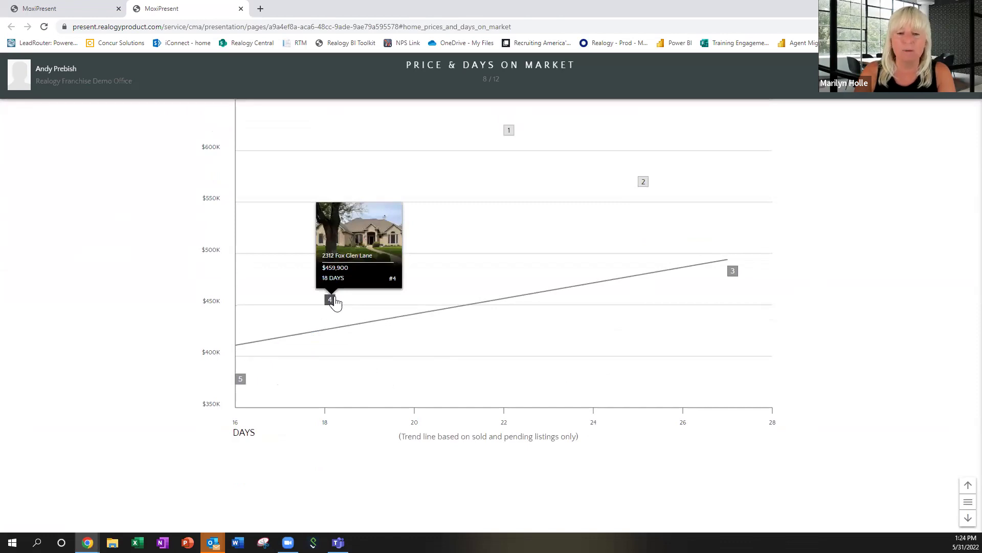
click(733, 270)
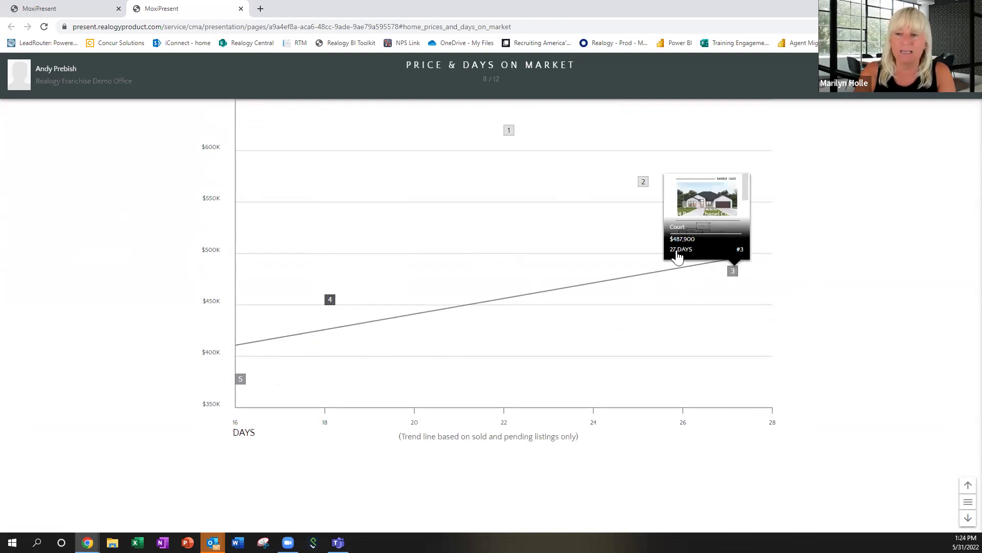
click(643, 182)
click(509, 131)
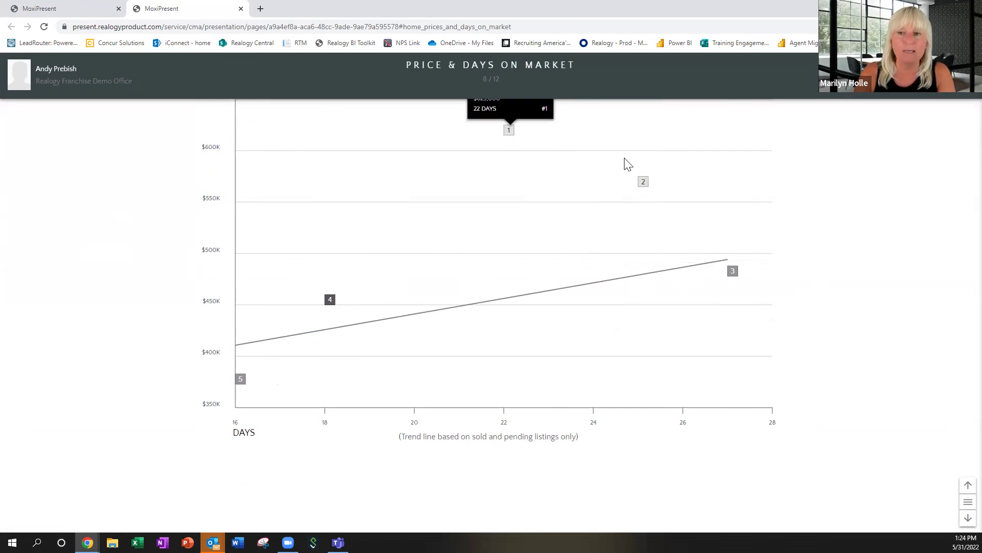
click(643, 181)
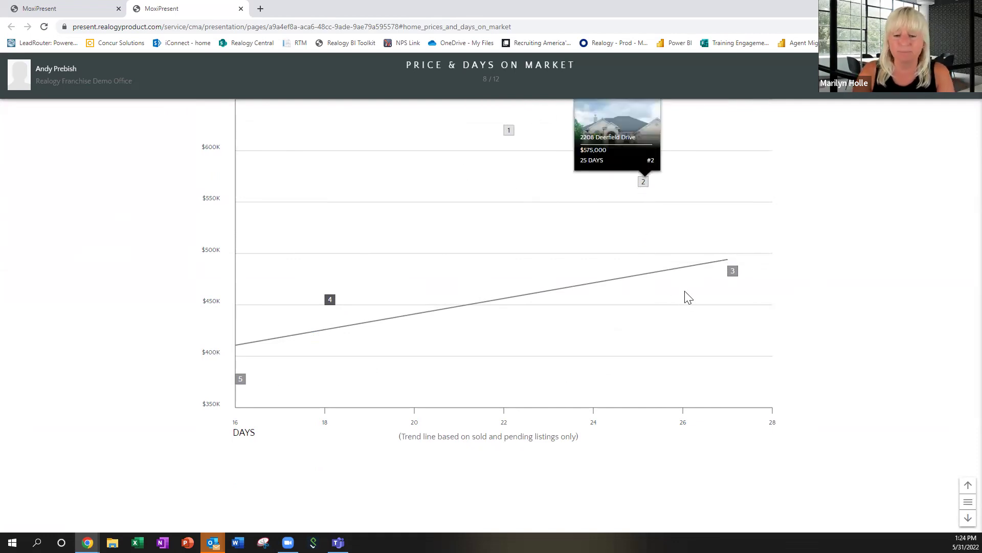
Show listings 3 and 4 on the Price & Size chart, then reach the Net Proceeds Sheet.
scroll(685, 294, down, 3)
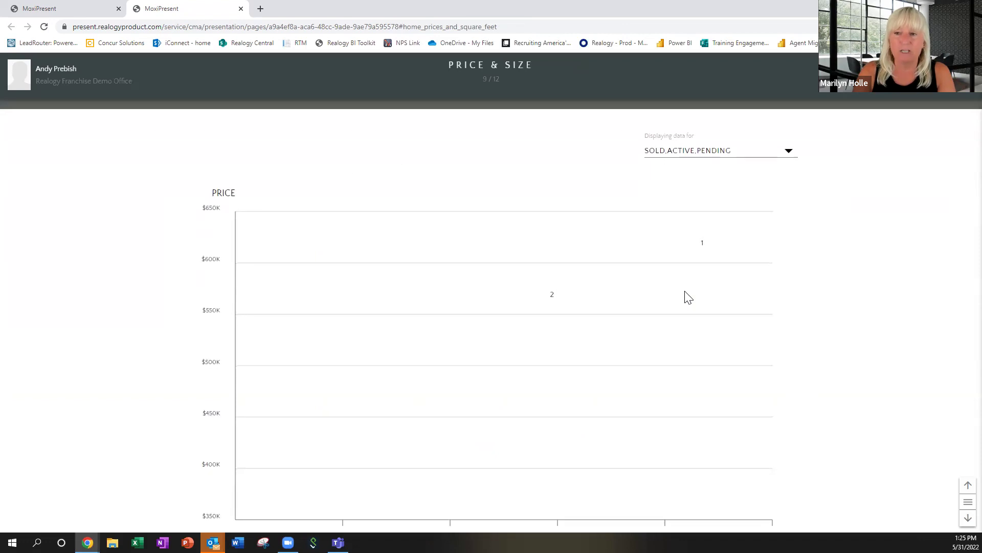
scroll(686, 296, down, 2)
click(247, 281)
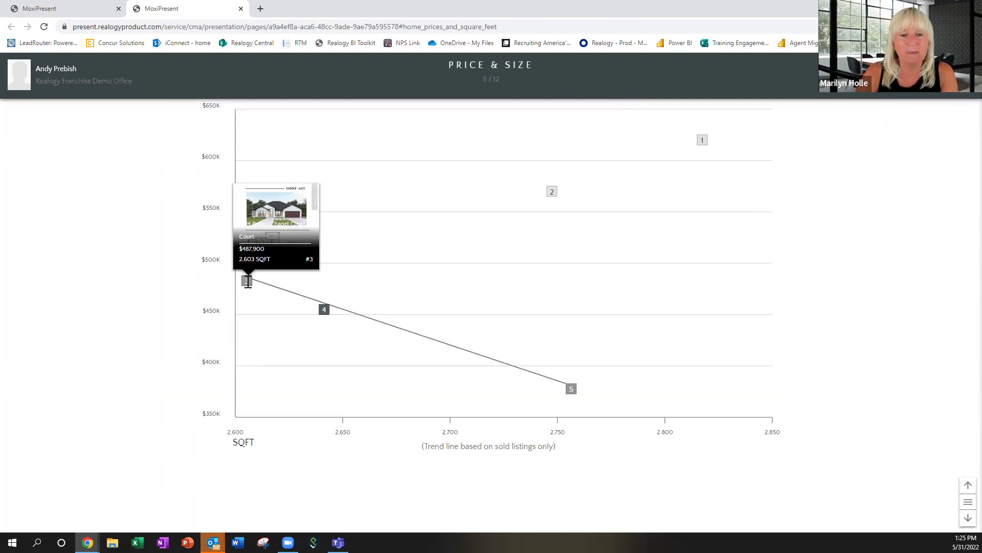
click(324, 309)
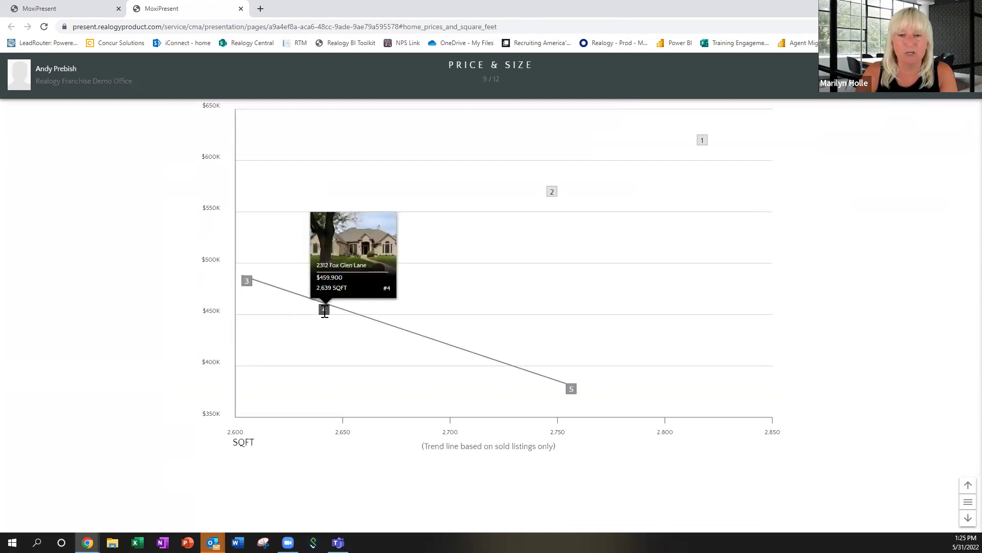
click(246, 282)
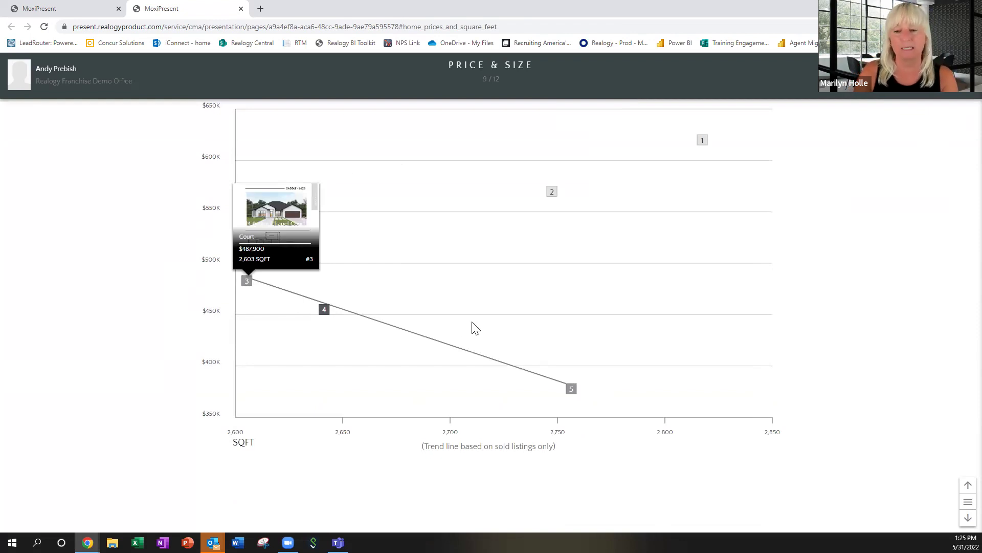
scroll(537, 348, down, 3)
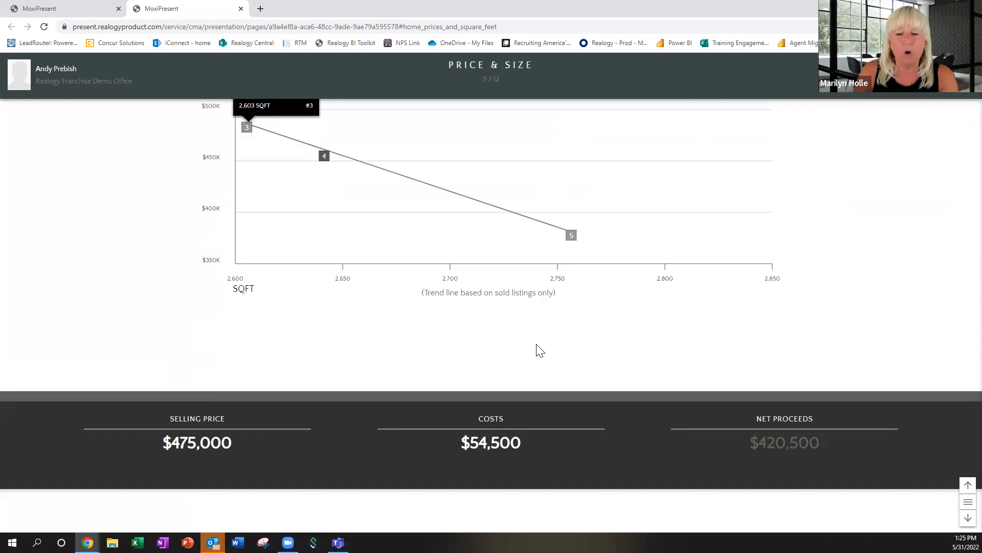
scroll(540, 351, down, 5)
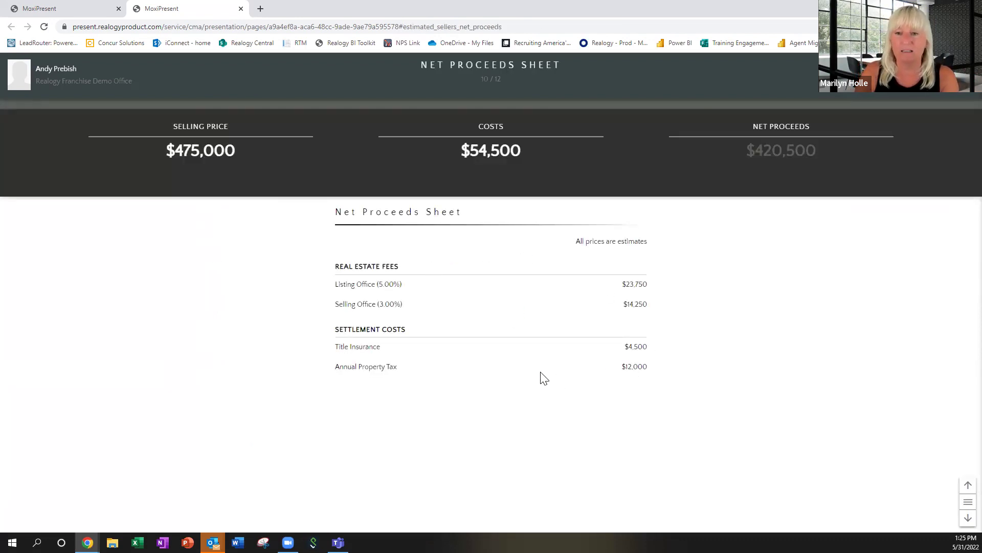
Scroll the Net Proceeds Sheet, then switch back to the editor tab's 12-page list.
scroll(542, 377, down, 2)
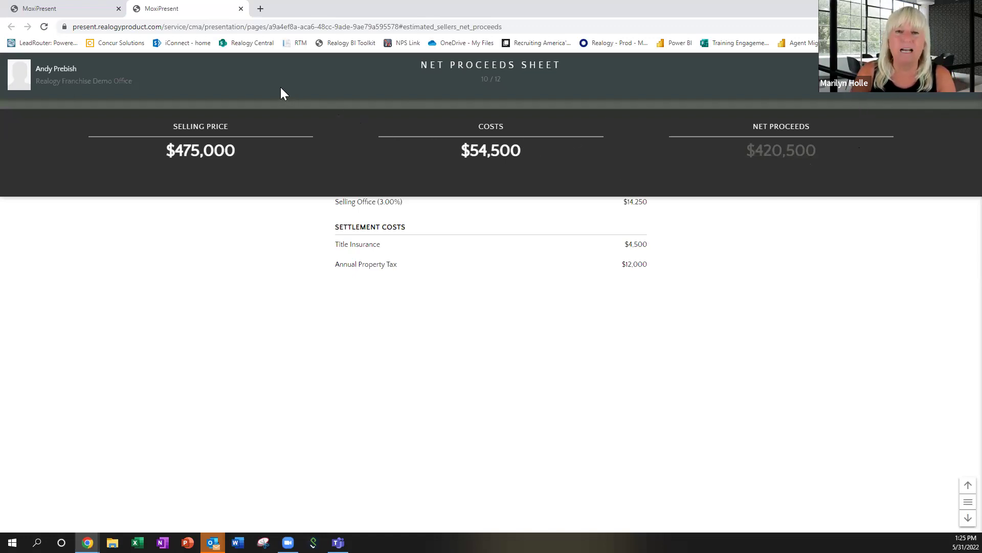
click(53, 6)
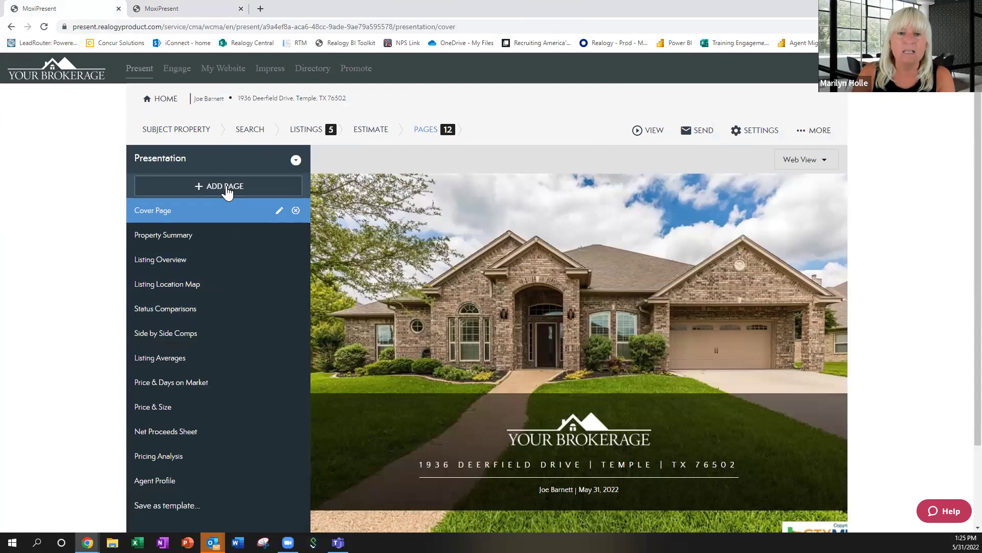
Add a new page with ADD PAGE > Create New and choose Build Page.
click(228, 190)
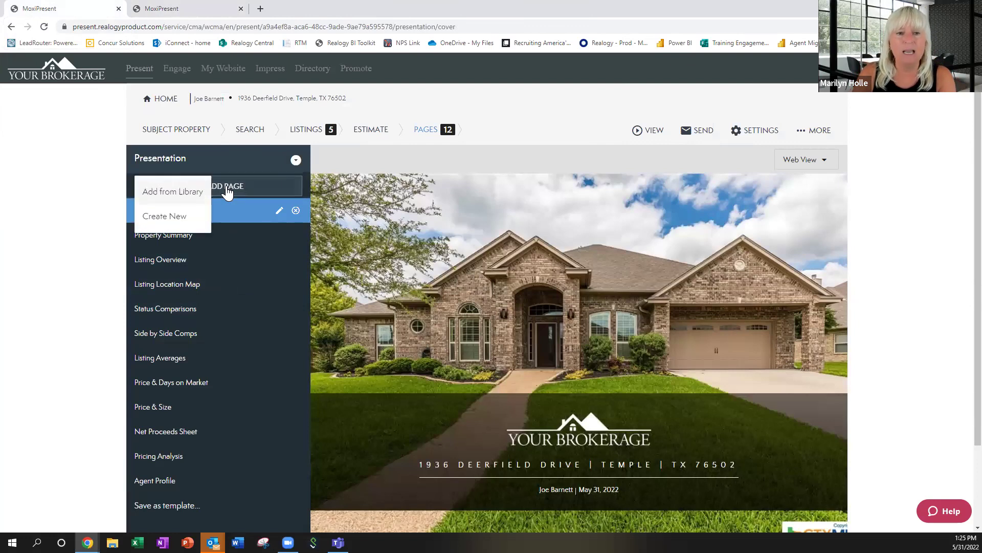
click(174, 219)
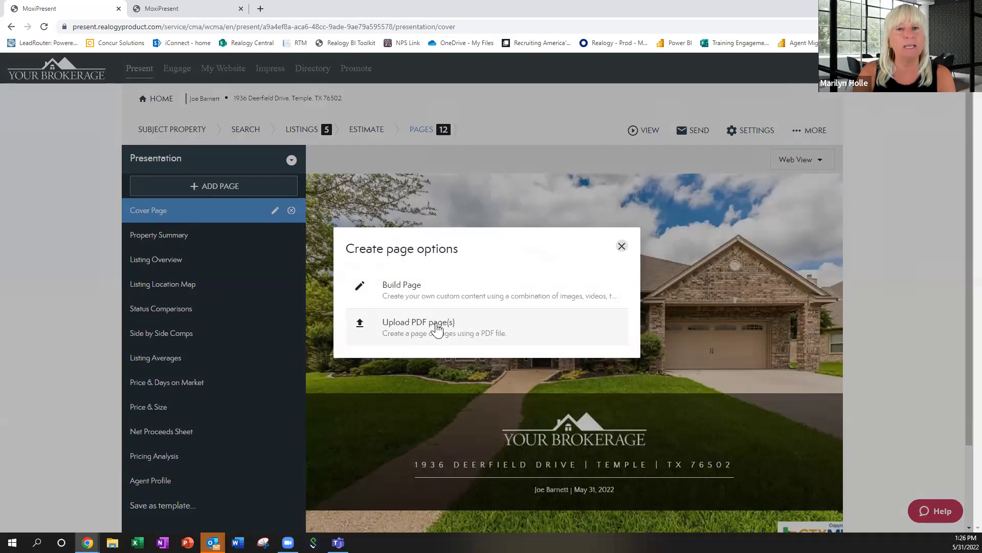
click(404, 287)
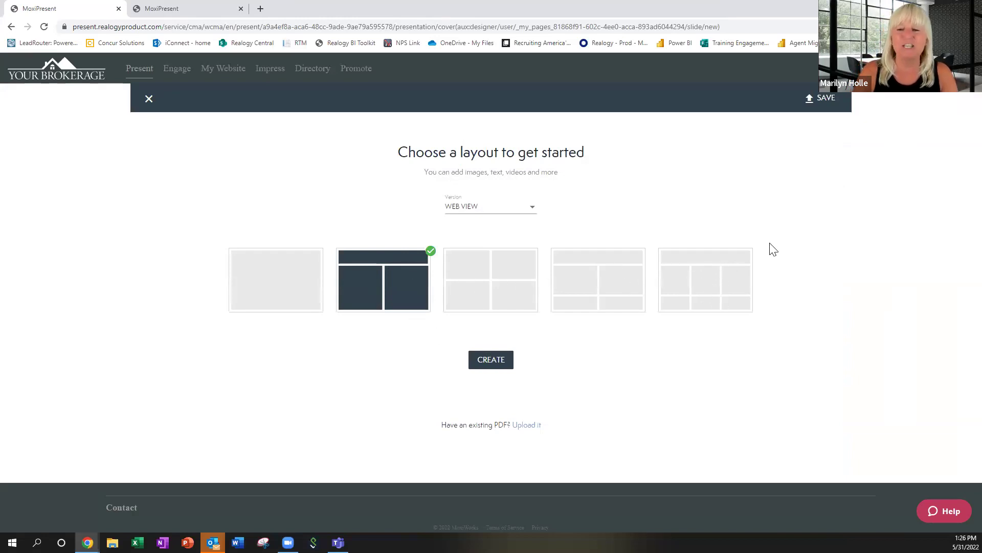
Create the header-over-two-columns page and preview its print portrait version before returning to web.
click(495, 362)
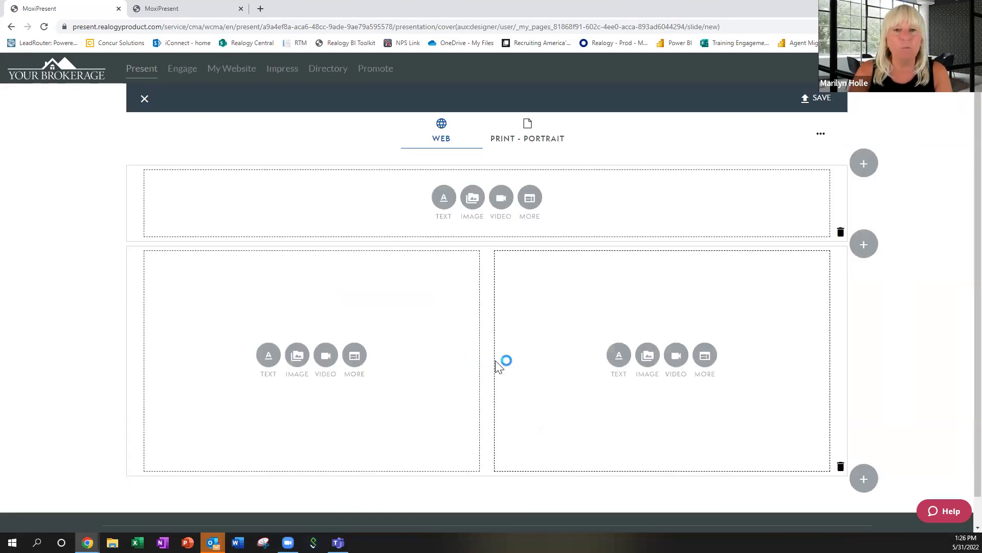
click(551, 139)
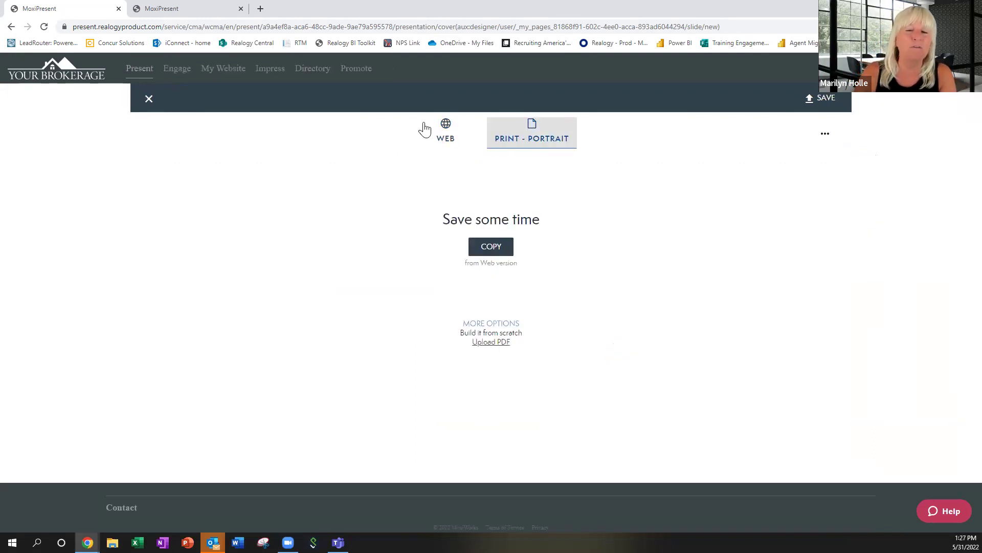
click(447, 130)
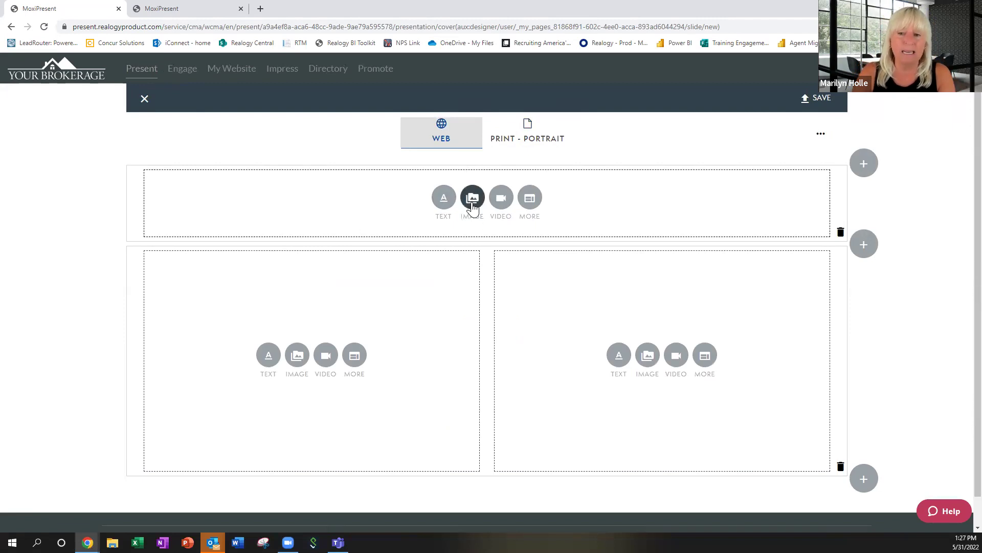
Add a top text block reading 'Life in Temple' in bold, XL Text, centred.
click(531, 203)
click(570, 175)
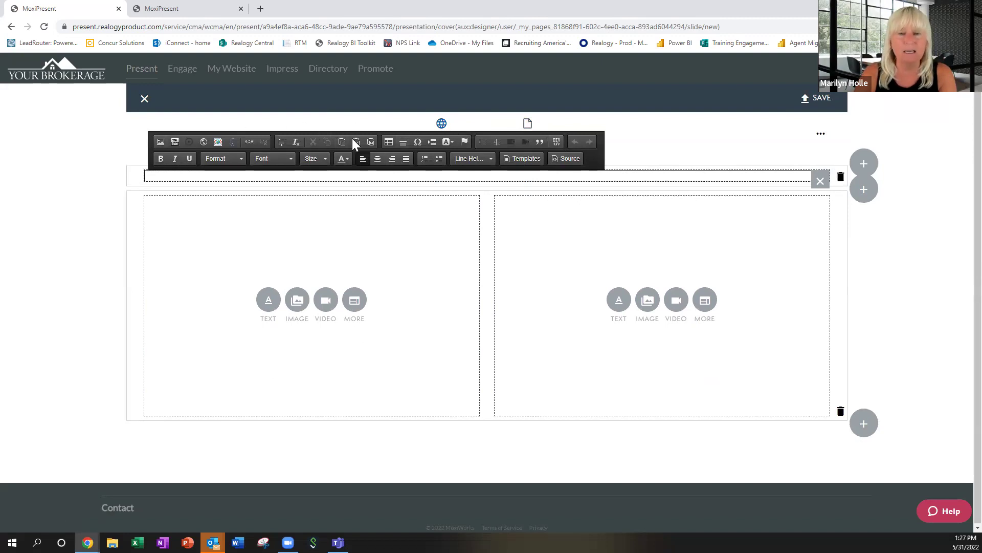
click(161, 158)
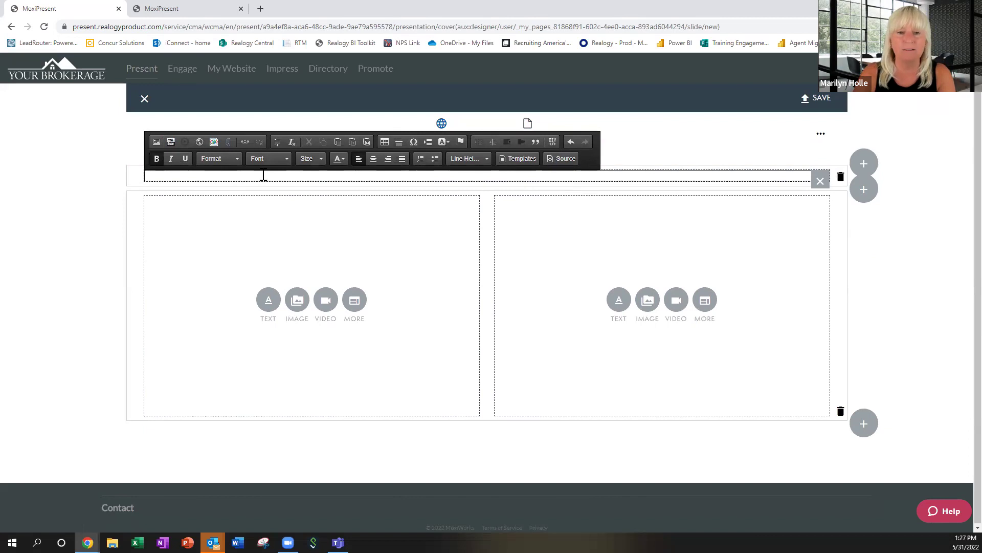
text(Life )
text(in the)
key(BackSpace)
key(BackSpace)
key(BackSpace)
key(BackSpace)
text(Temple)
key(shift+Left)
key(shift+Left)
key(shift+Left)
key(shift+Left)
key(shift+Left)
key(shift+Left)
key(shift+Left)
key(shift+Left)
key(shift+Left)
key(shift+Left)
key(shift+Left)
key(shift+Left)
key(shift+Left)
key(shift+Left)
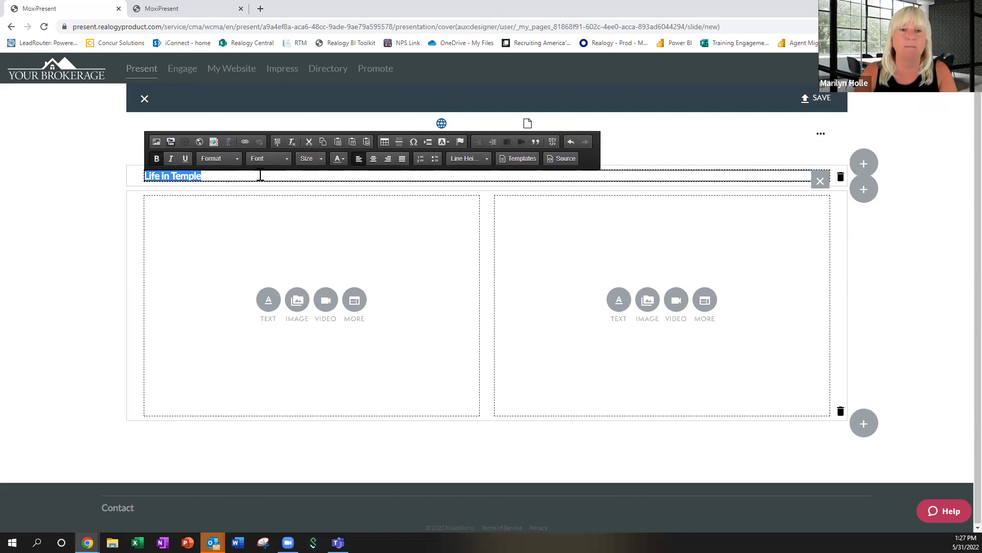
click(237, 158)
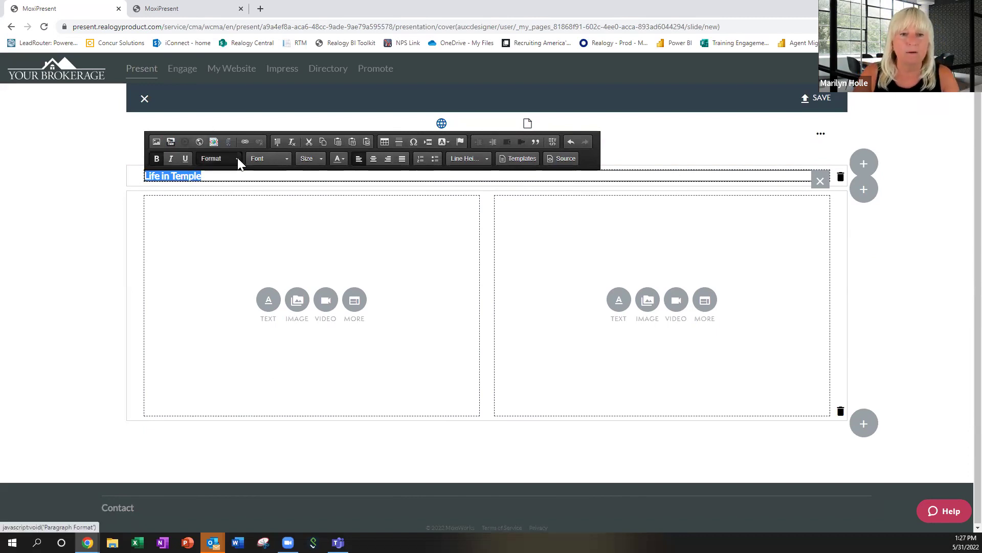
click(219, 234)
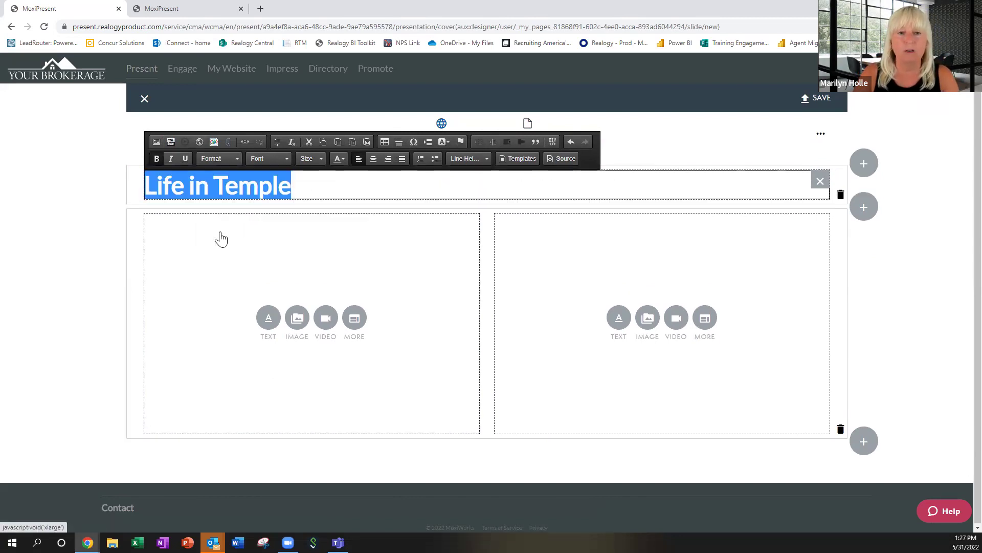
click(373, 159)
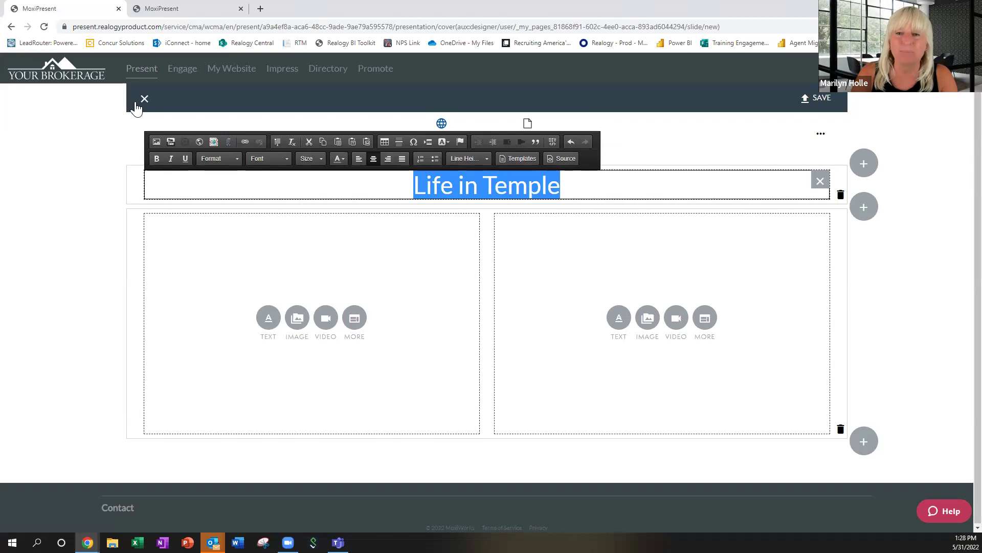
Save the new custom page under the name Life.
click(826, 100)
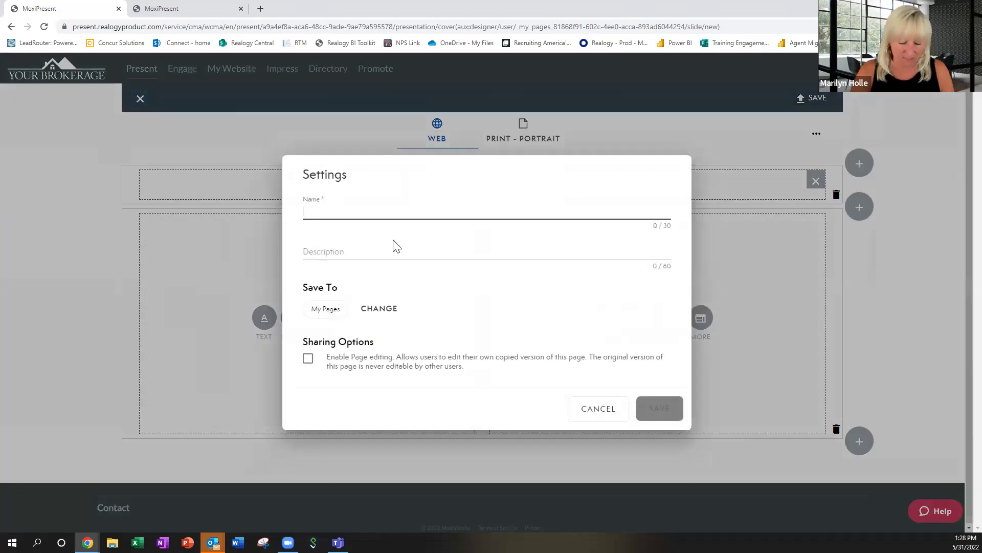
text(Life)
click(660, 409)
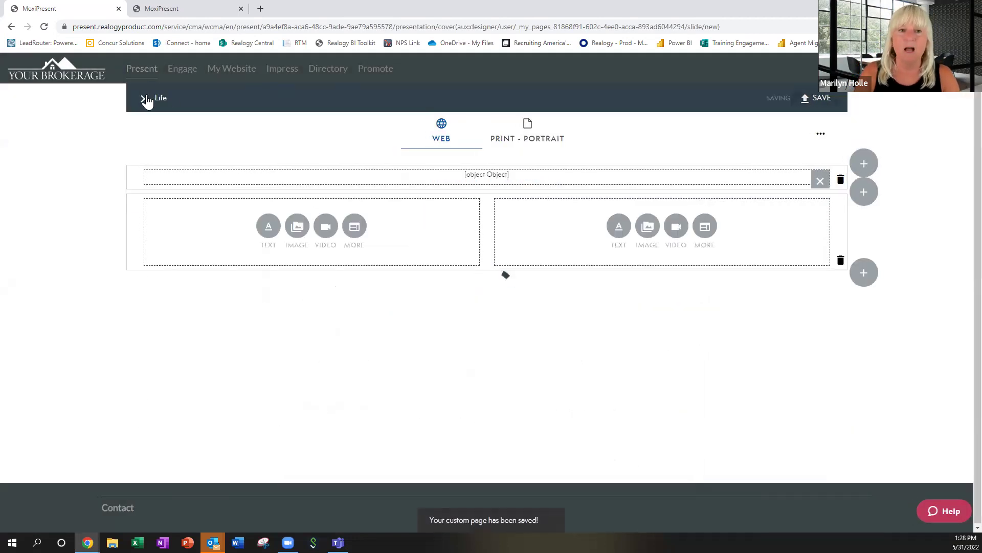
Back in the page list, move Life to sit right after Listing Averages.
click(145, 99)
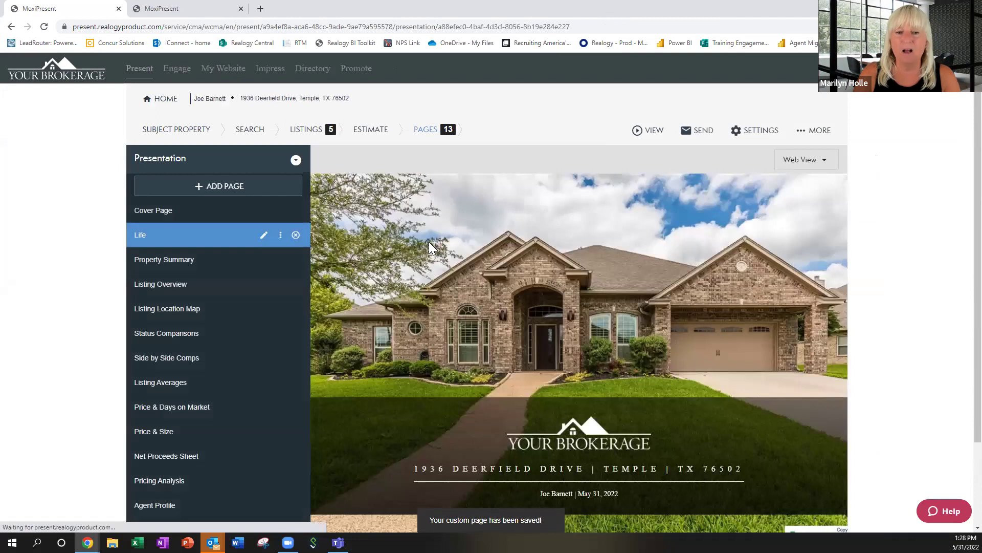
click(160, 242)
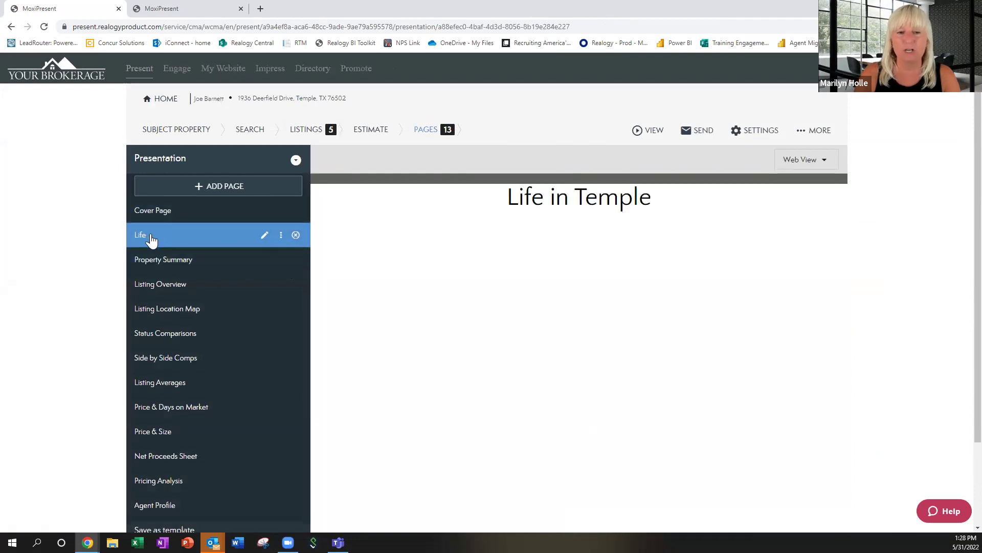
drag(152, 239, 153, 396)
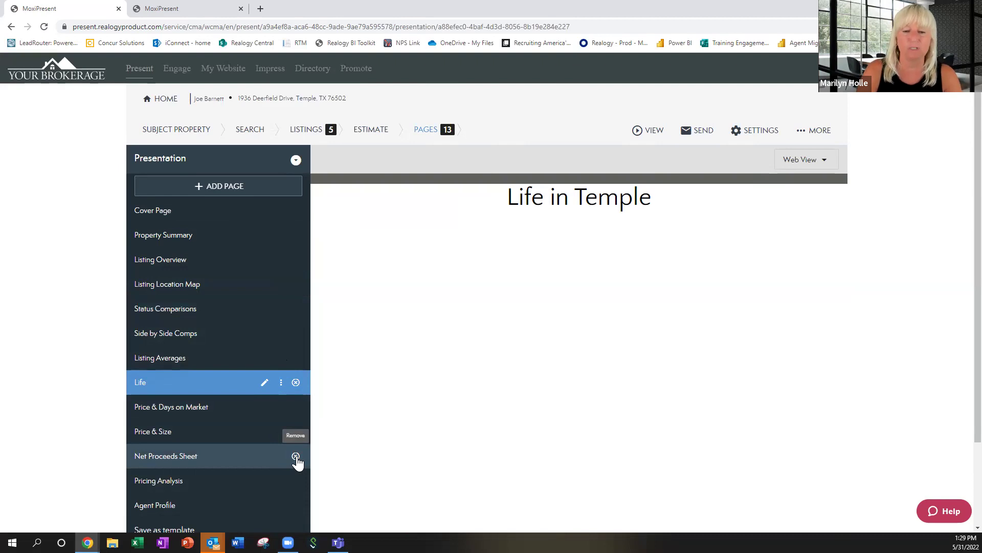
click(295, 456)
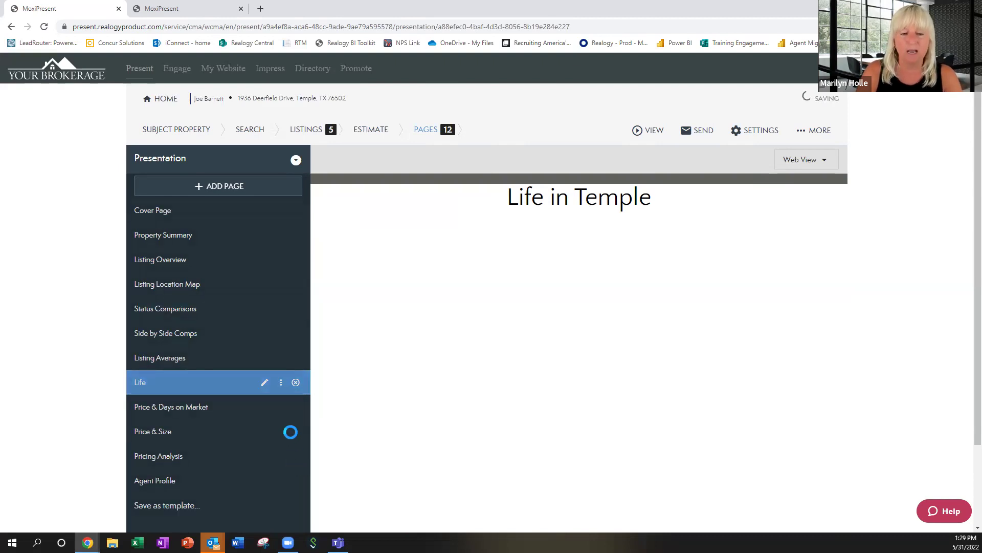
scroll(267, 391, down, 2)
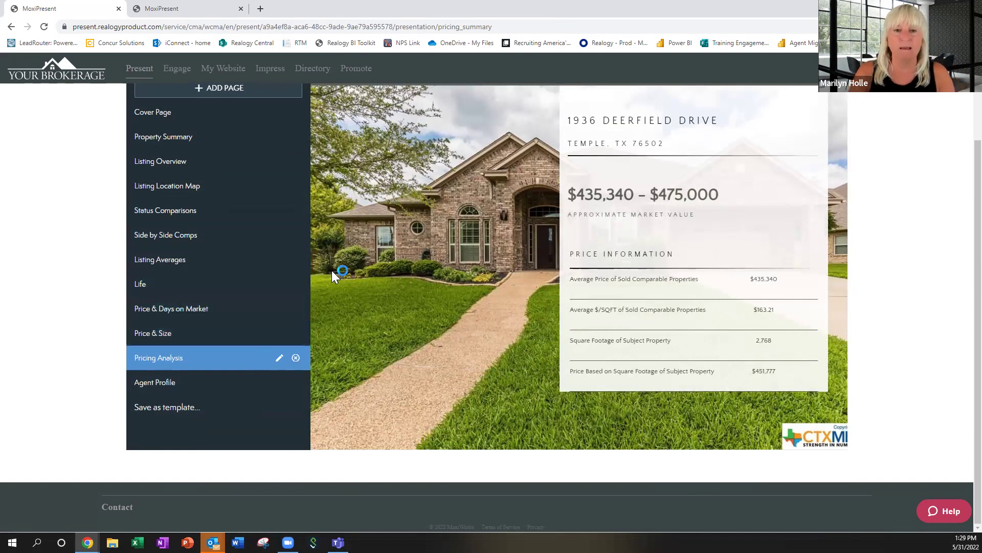
scroll(282, 277, up, 1)
scroll(282, 278, up, 1)
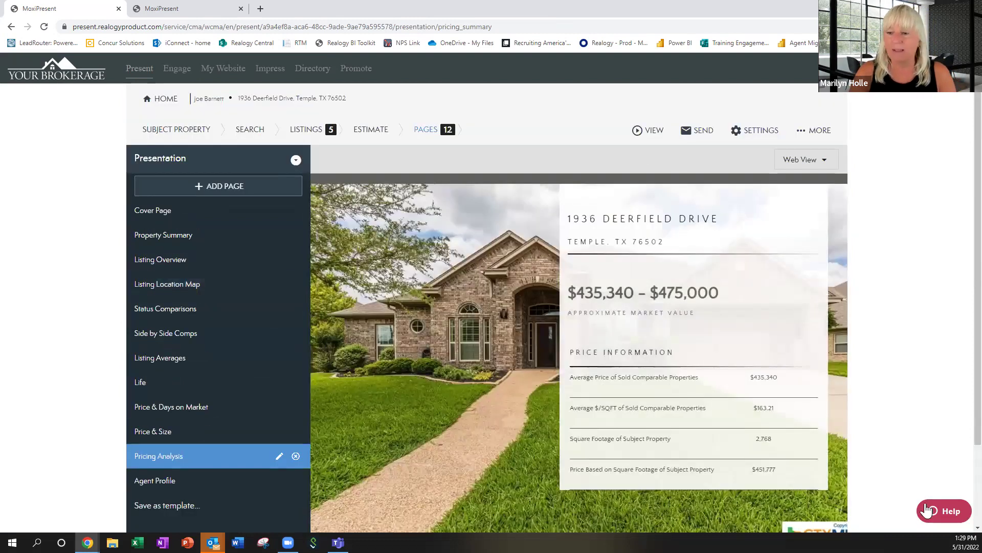
scroll(888, 402, down, 2)
scroll(885, 389, up, 2)
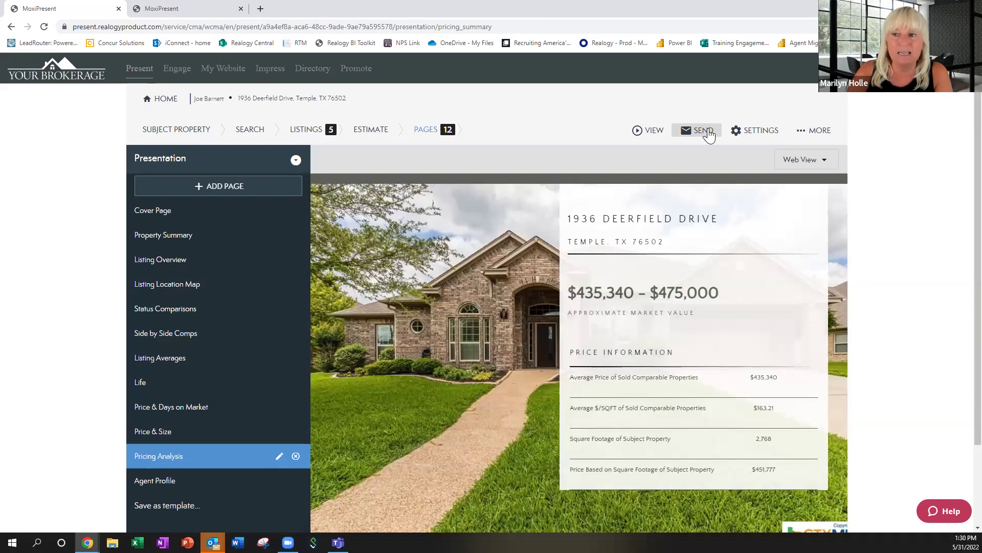
click(761, 131)
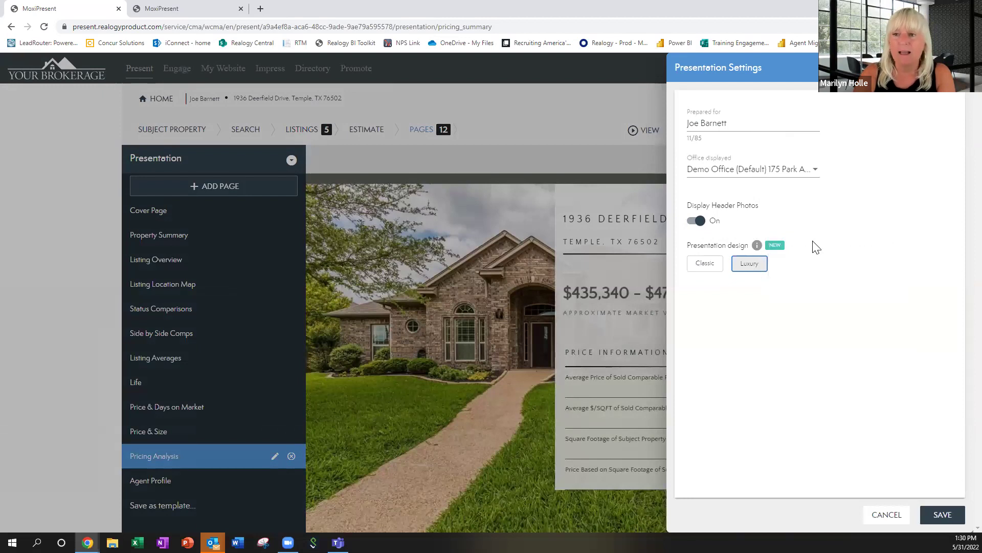
key(Escape)
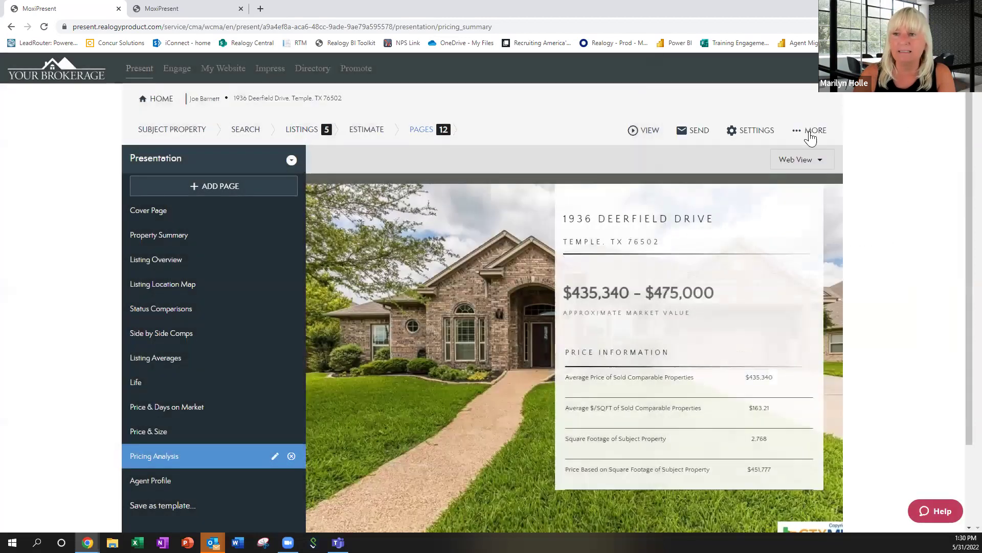
click(818, 132)
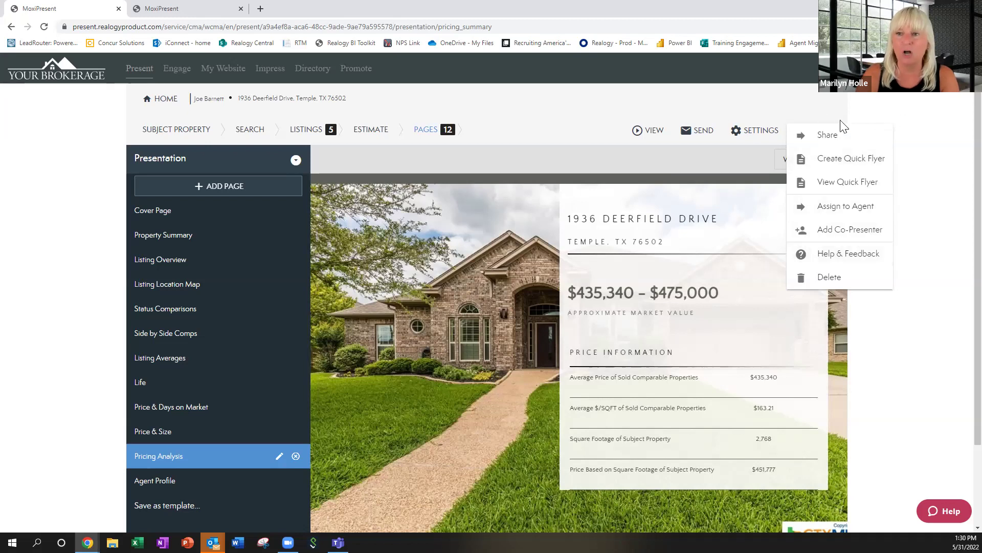
click(764, 105)
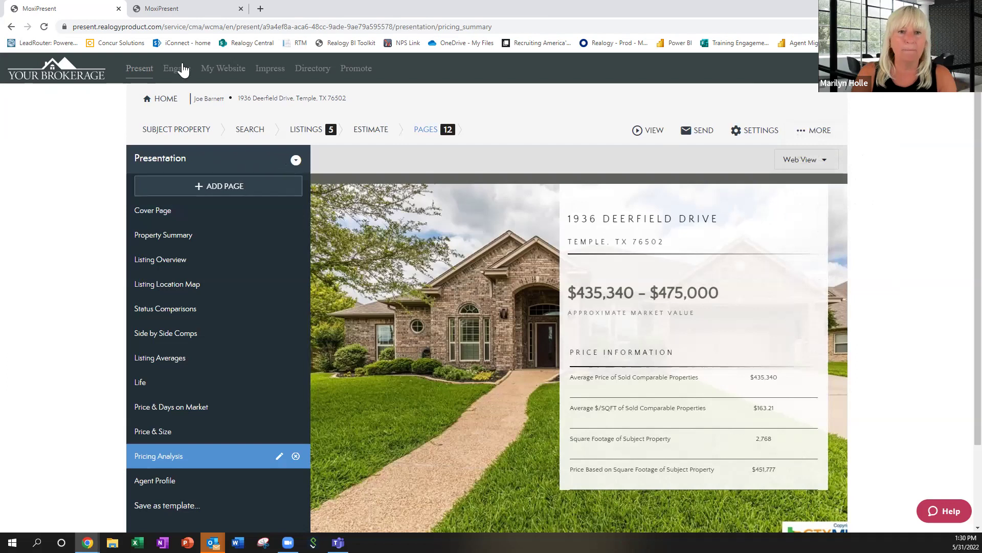
From the presentations list, start a new presentation of type Buyer Tour.
click(162, 101)
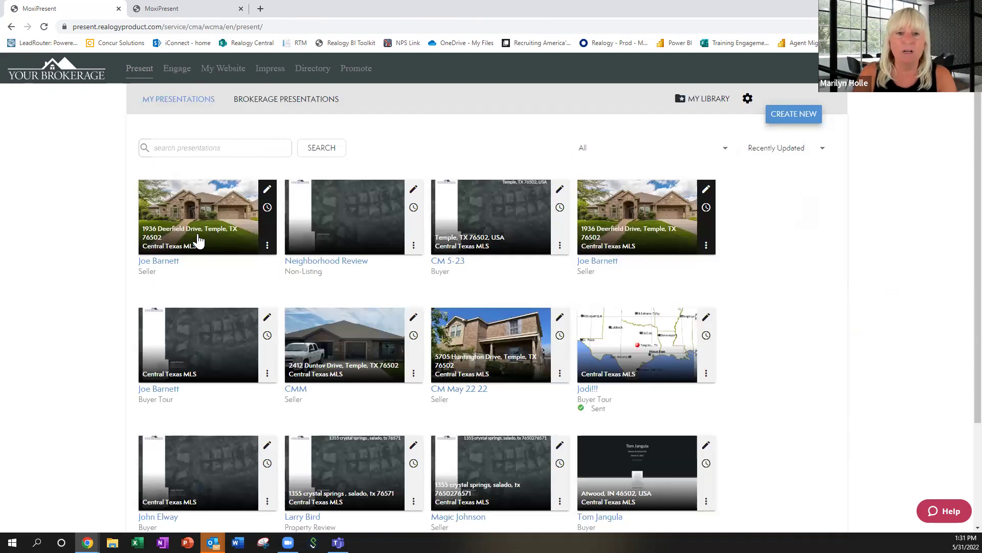
click(796, 117)
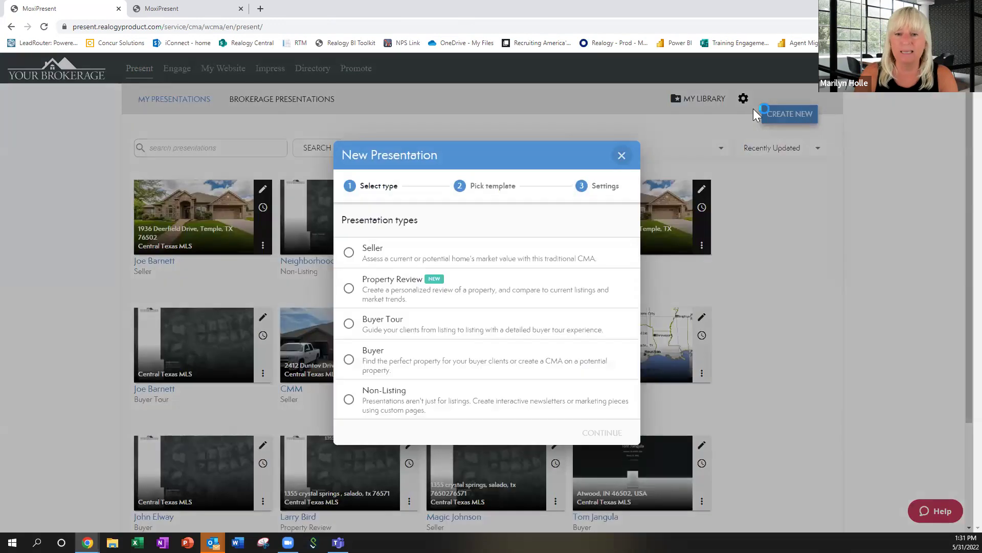
click(349, 324)
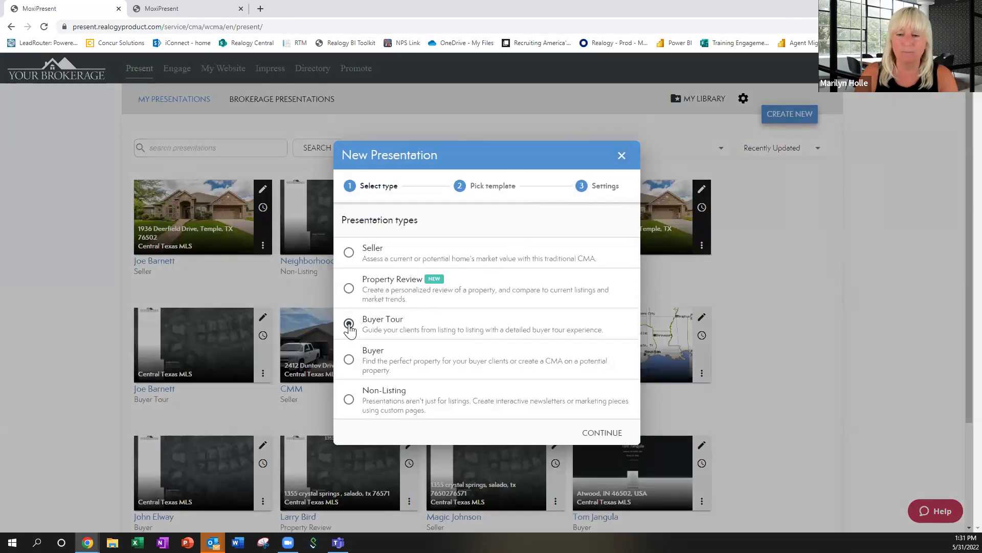
click(604, 434)
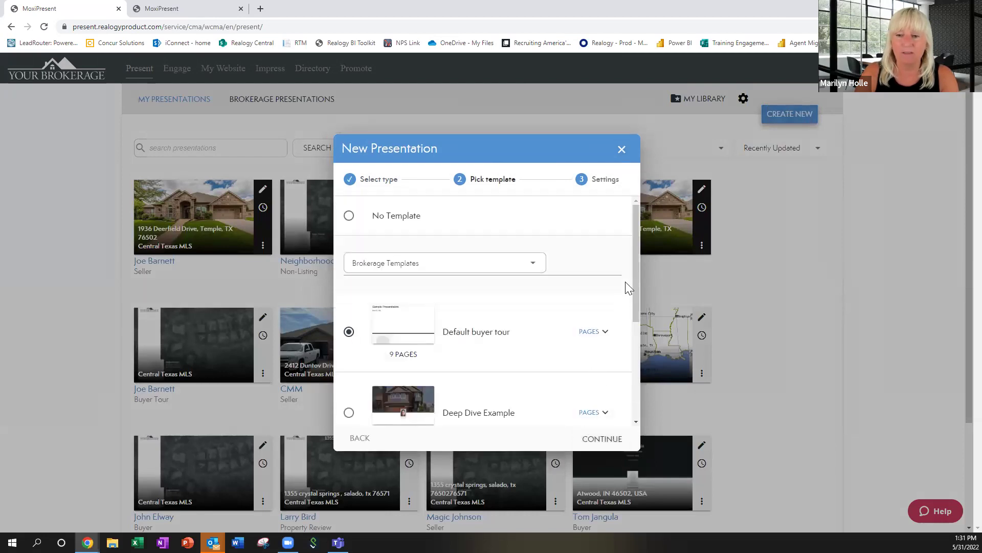
Keep the 9-page Default buyer tour as the template and continue.
drag(635, 268, 640, 391)
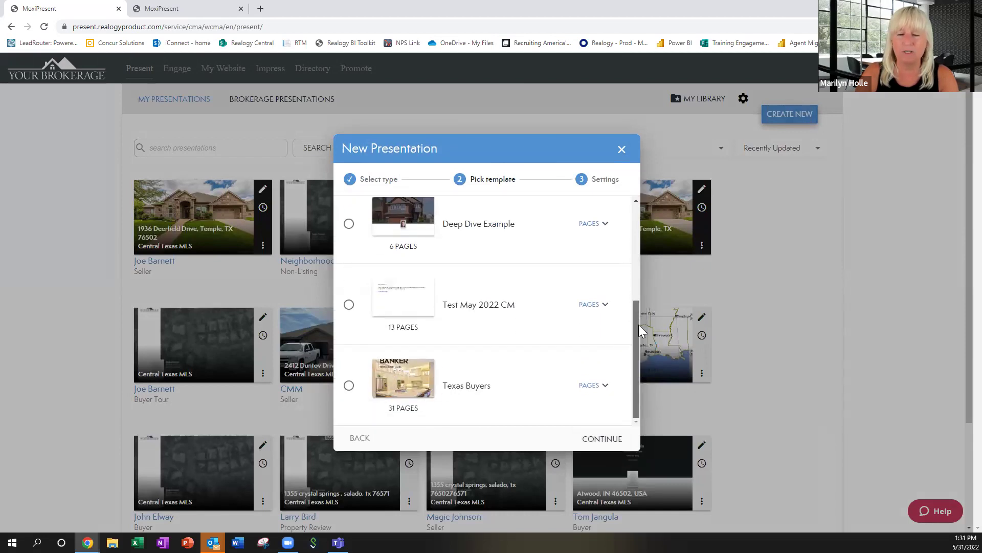
drag(639, 324, 641, 252)
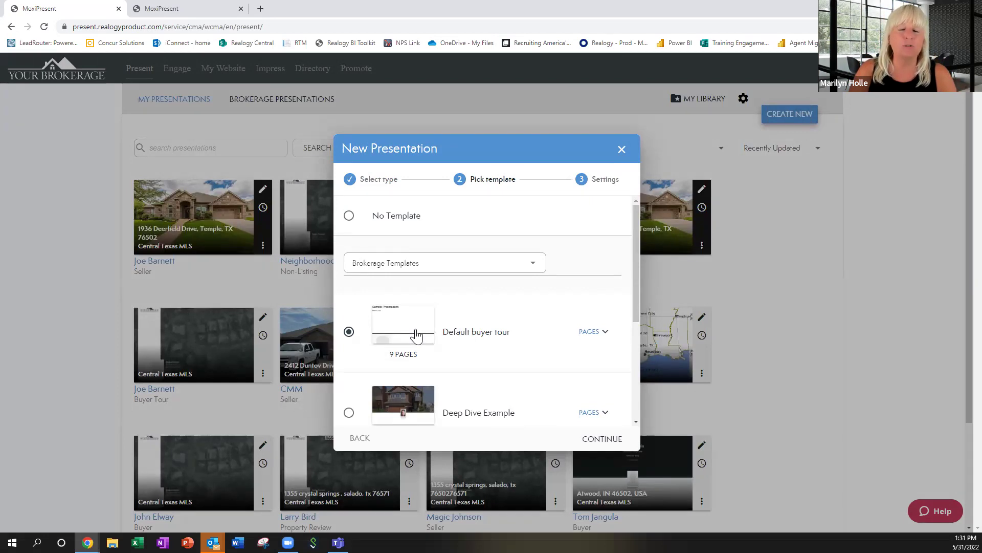
click(417, 335)
click(609, 441)
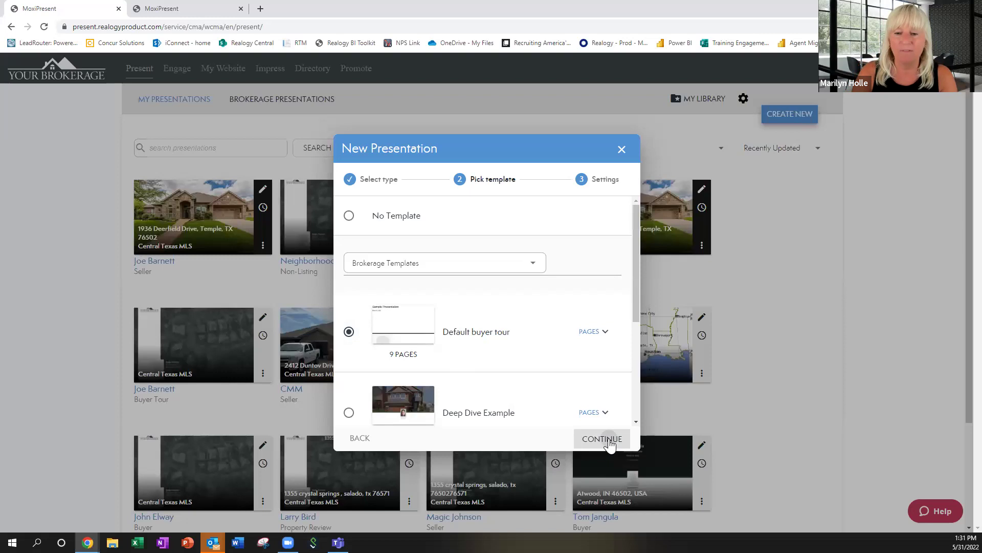
Enter the client's full name as Prepared for, choose the Classic design, create it, and continue to listing search.
click(485, 242)
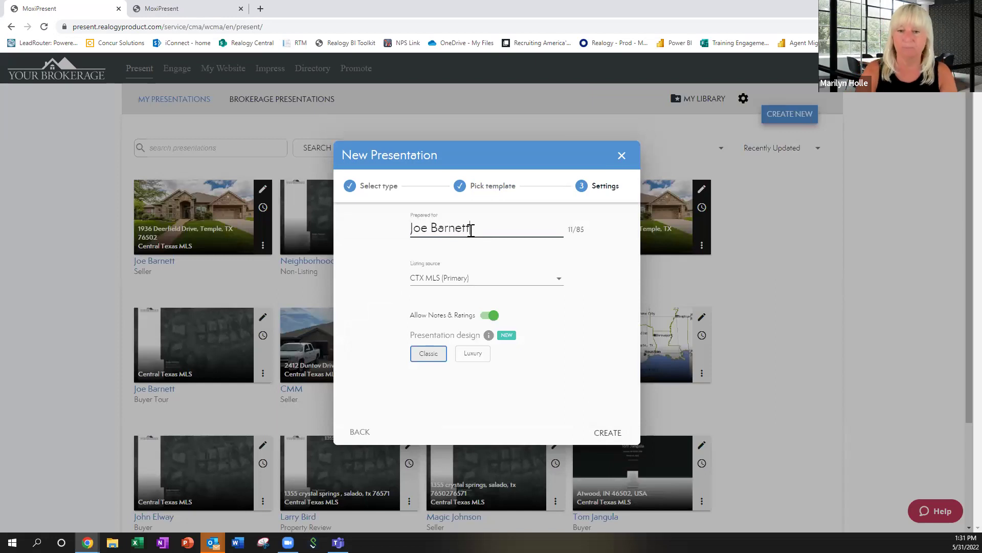
click(428, 357)
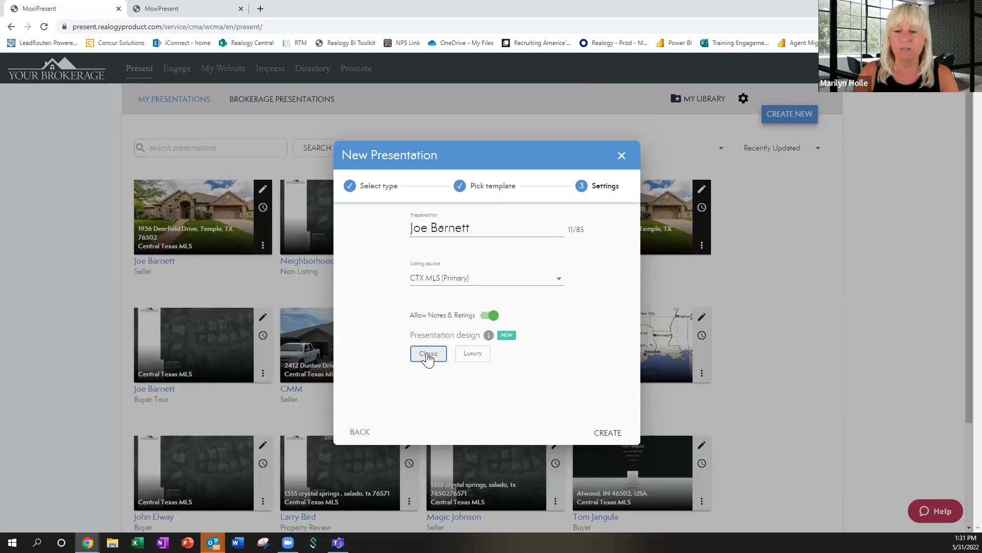
click(607, 435)
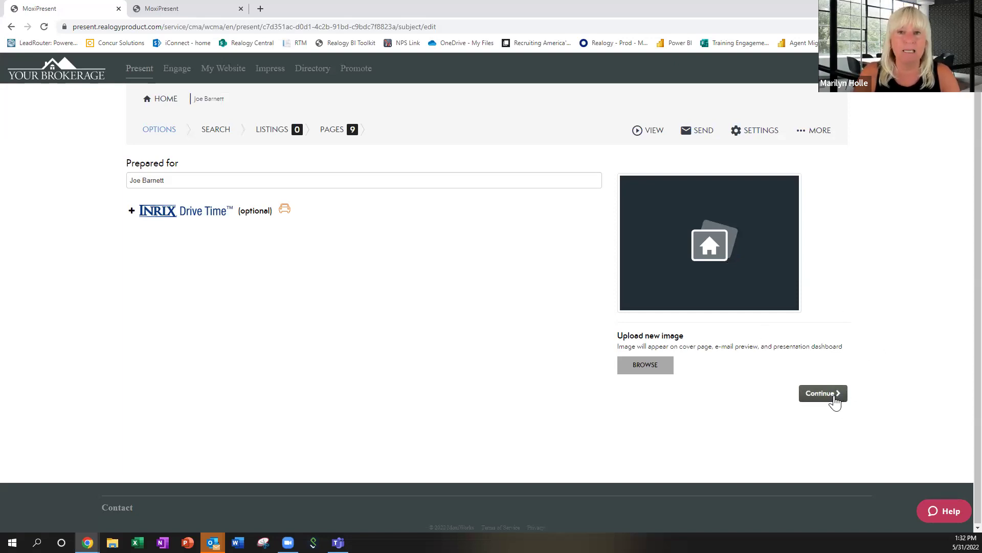
click(835, 400)
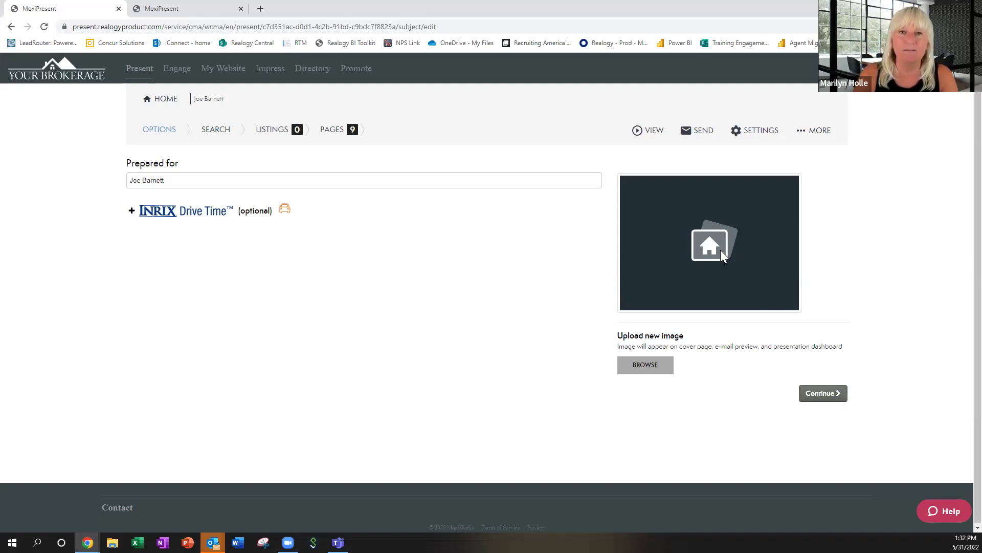
click(824, 395)
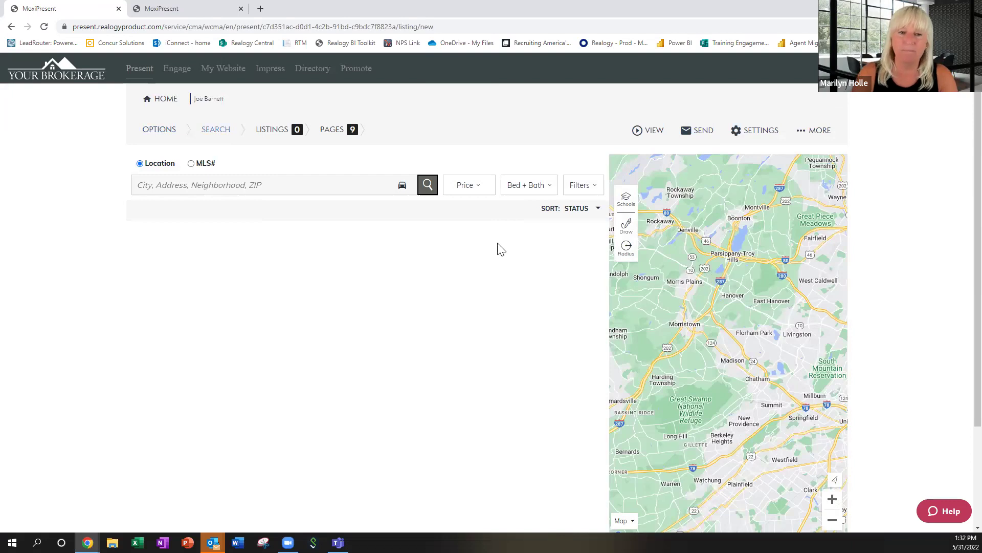
click(287, 186)
text(tem)
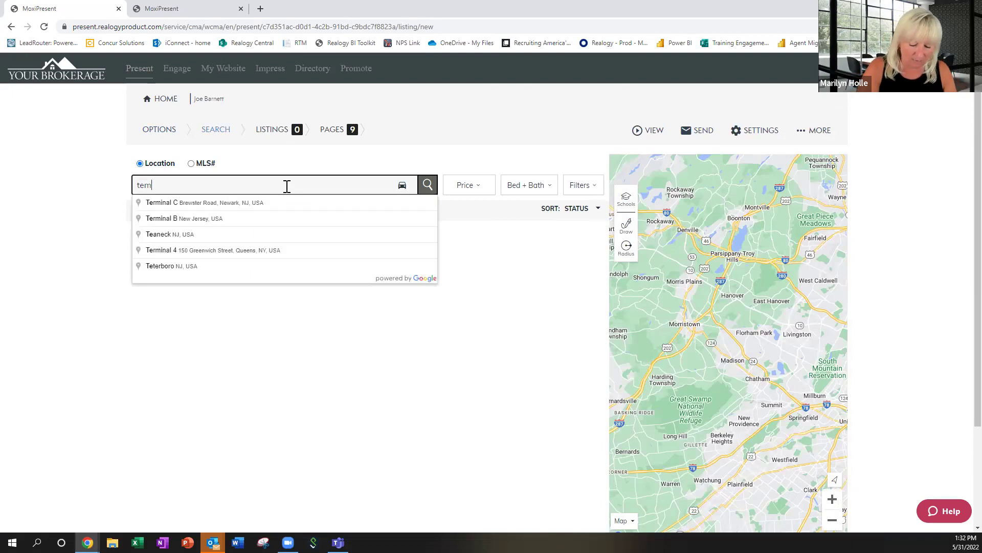
text(ple, tx)
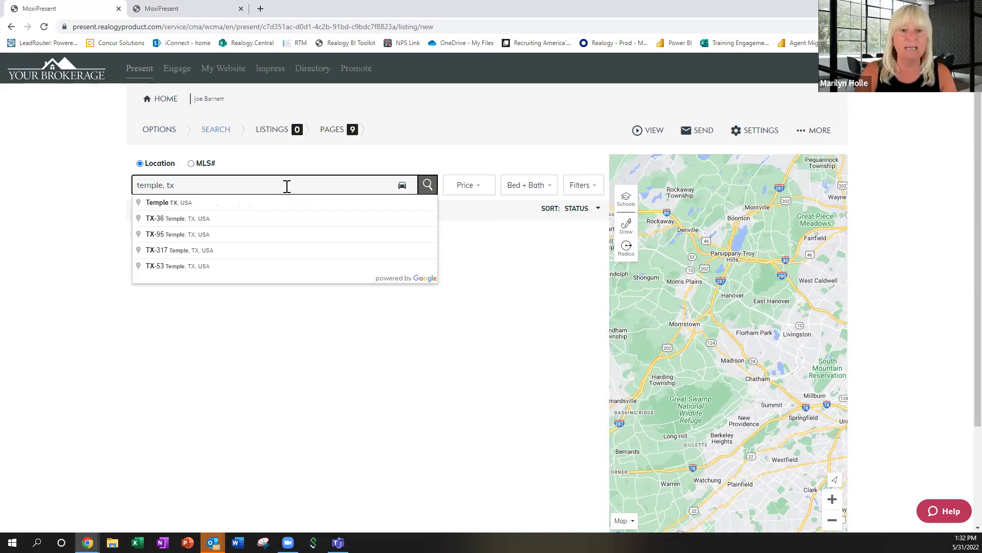
click(183, 205)
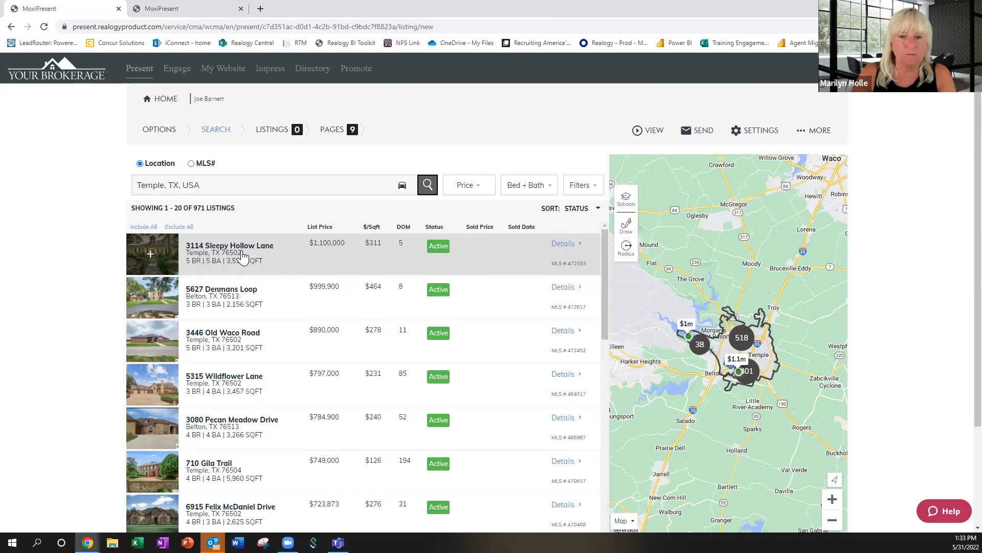
click(243, 256)
click(247, 302)
click(250, 427)
scroll(249, 426, down, 3)
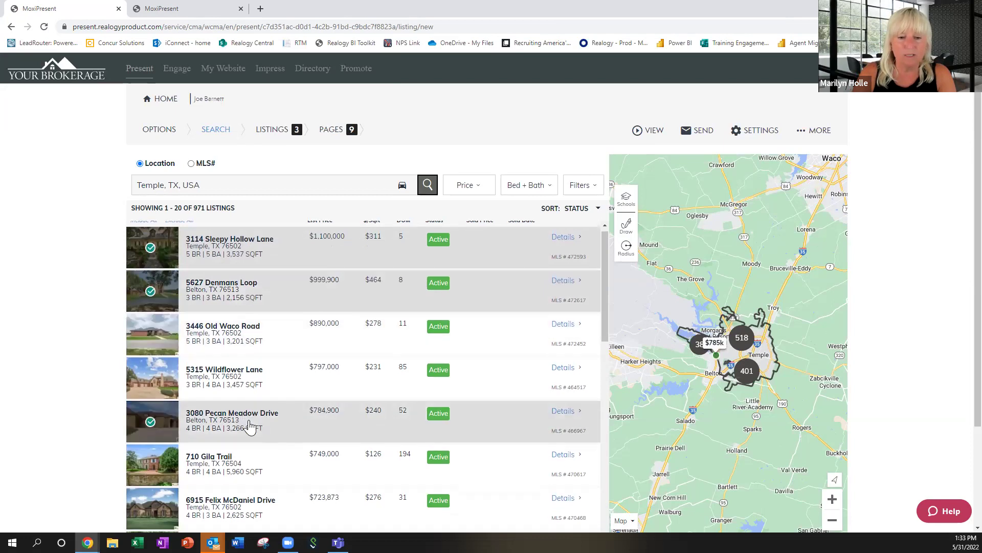
click(251, 362)
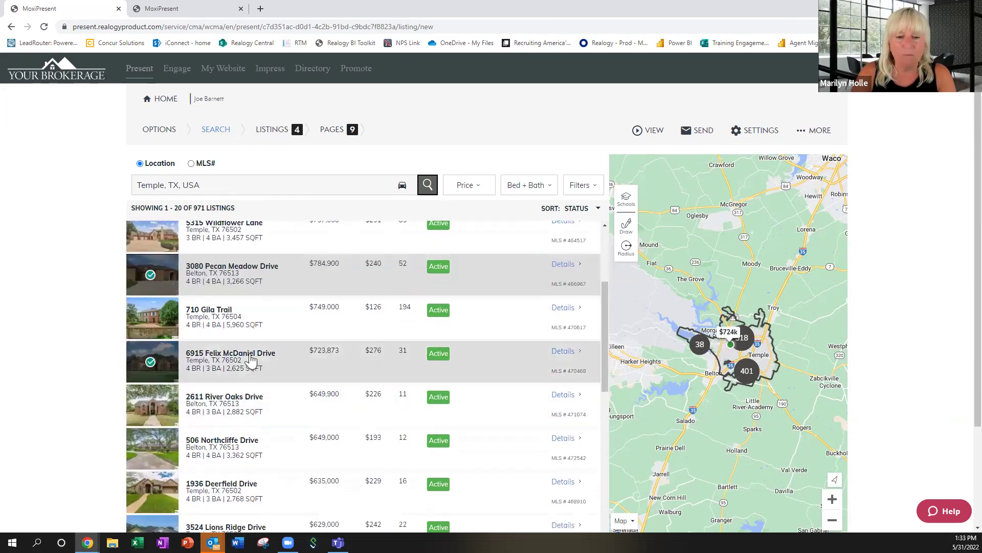
scroll(269, 388, down, 1)
click(259, 389)
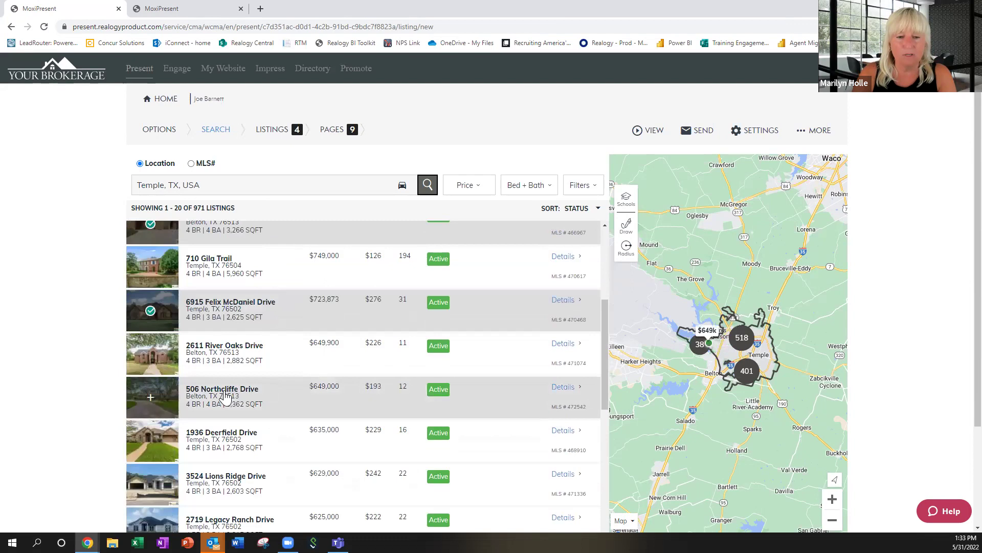
click(235, 356)
scroll(287, 390, down, 2)
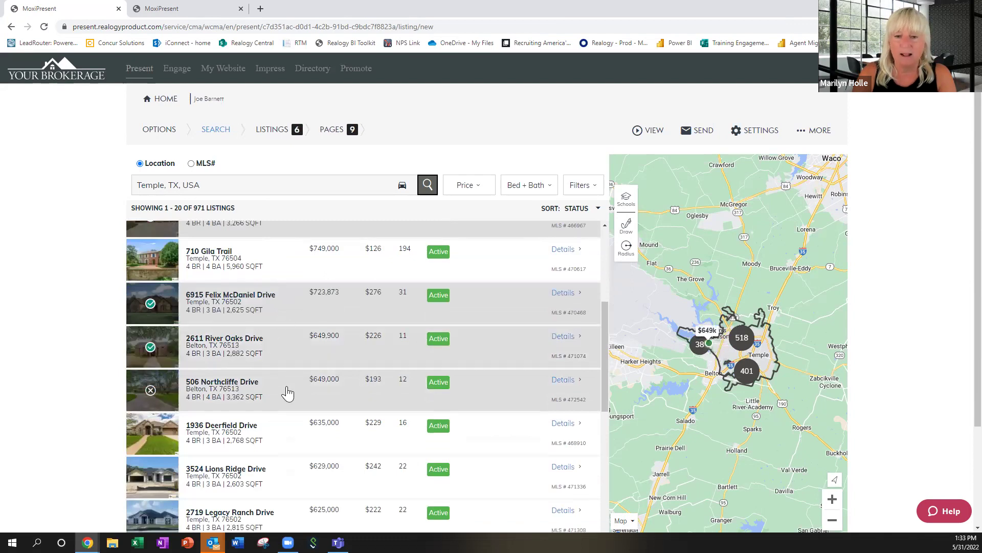
click(242, 376)
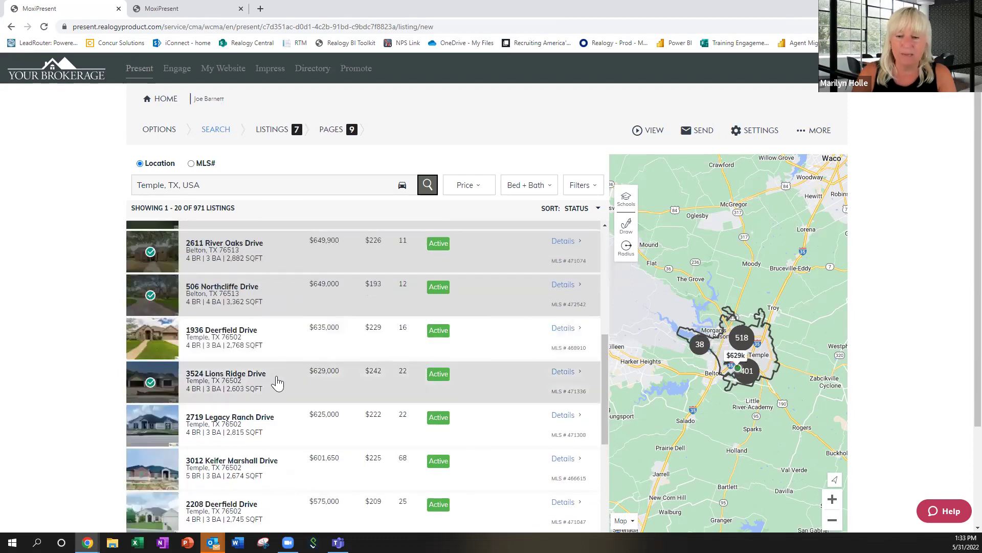
drag(605, 385, 597, 311)
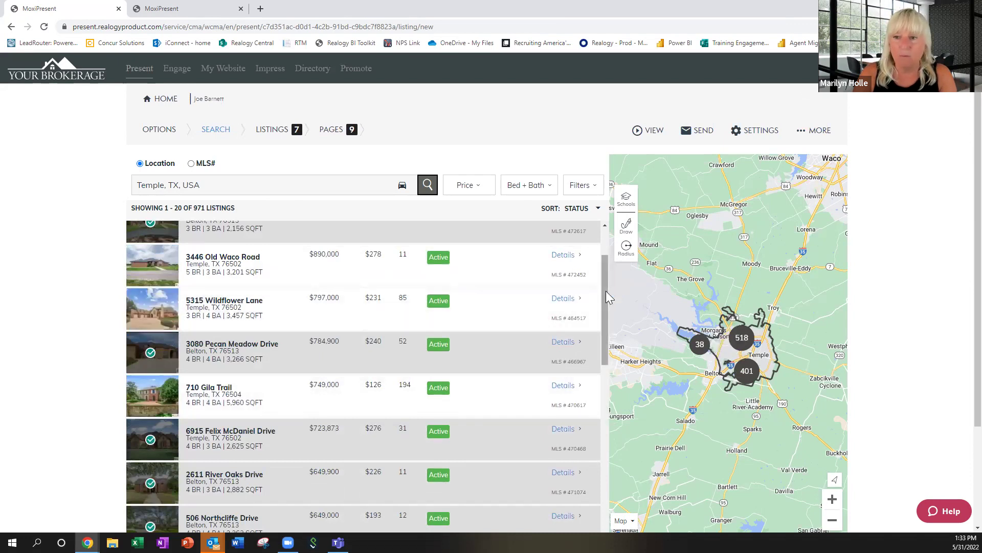
scroll(606, 292, down, 3)
scroll(606, 291, down, 5)
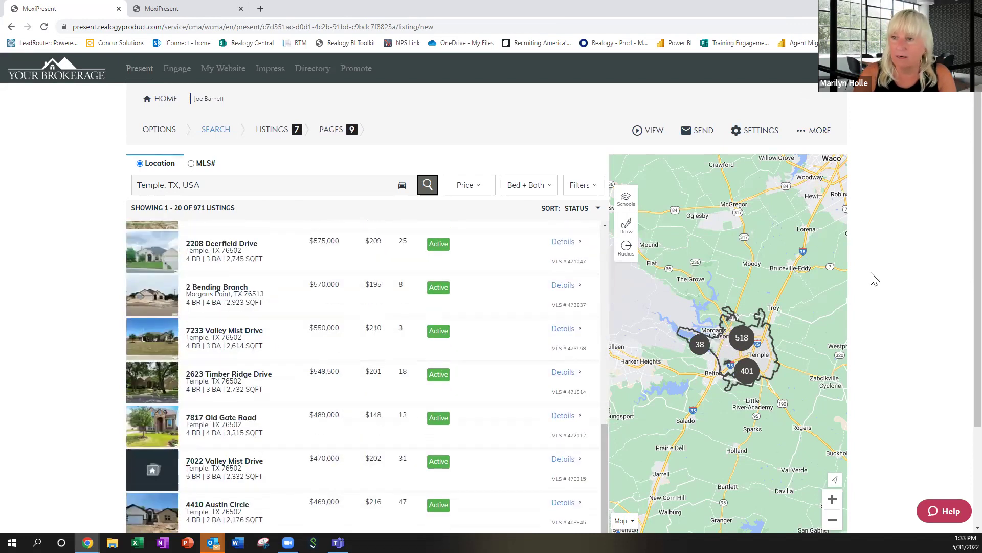
scroll(957, 256, down, 3)
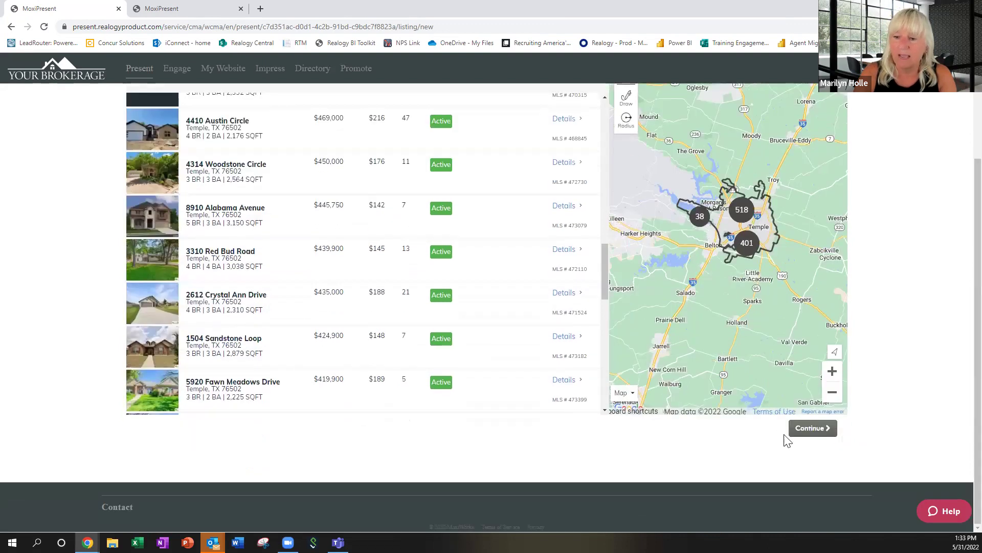
click(823, 430)
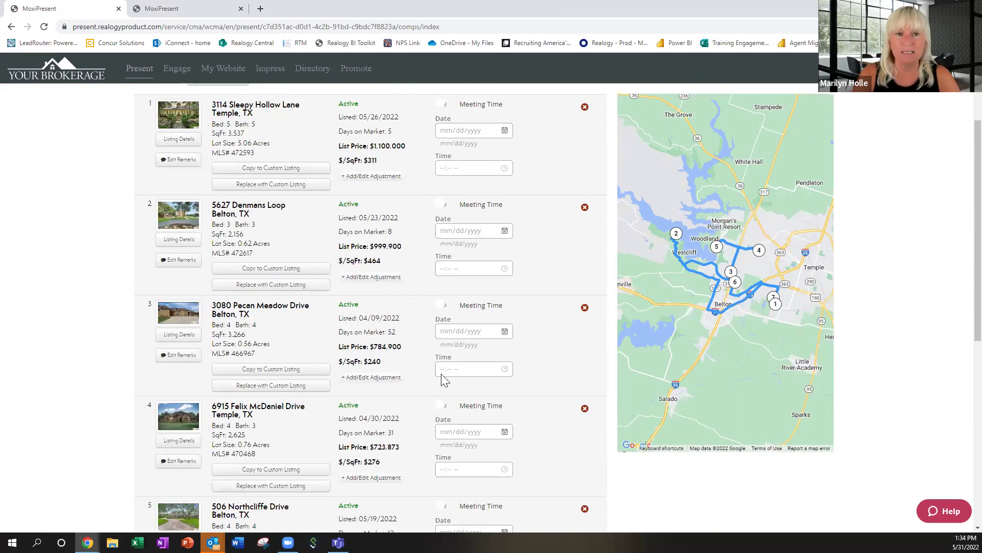
scroll(424, 391, down, 8)
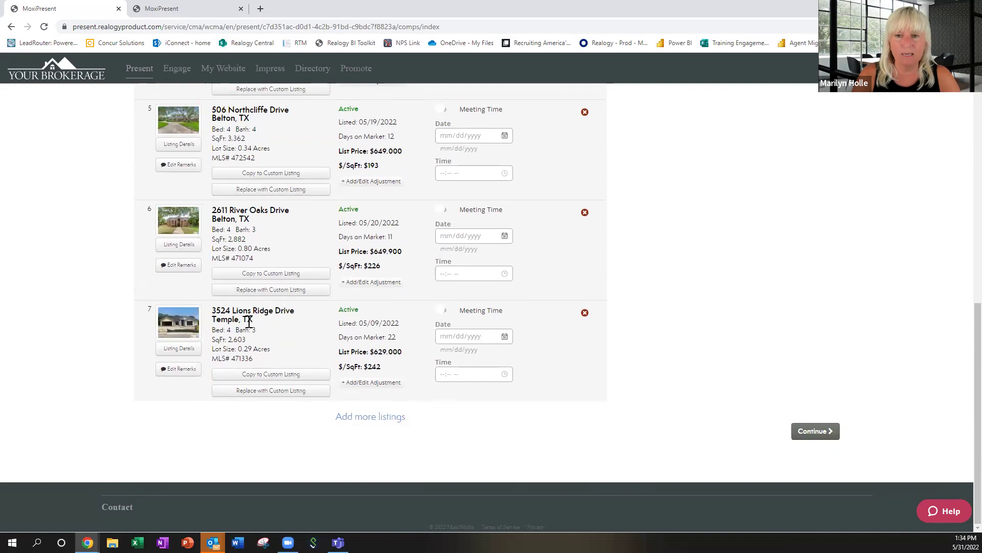
scroll(249, 321, up, 6)
scroll(249, 320, up, 4)
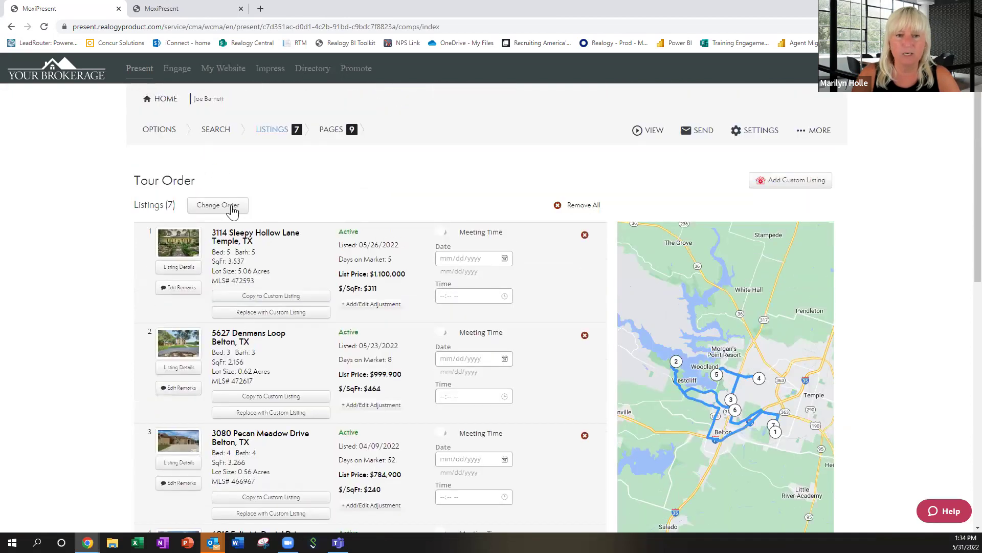
click(218, 206)
scroll(377, 296, down, 3)
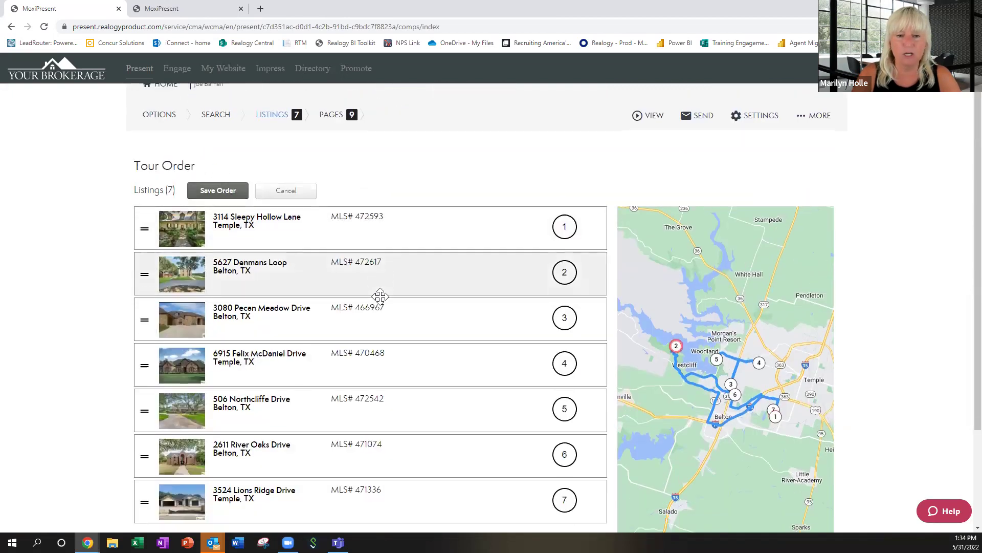
drag(250, 357, 271, 163)
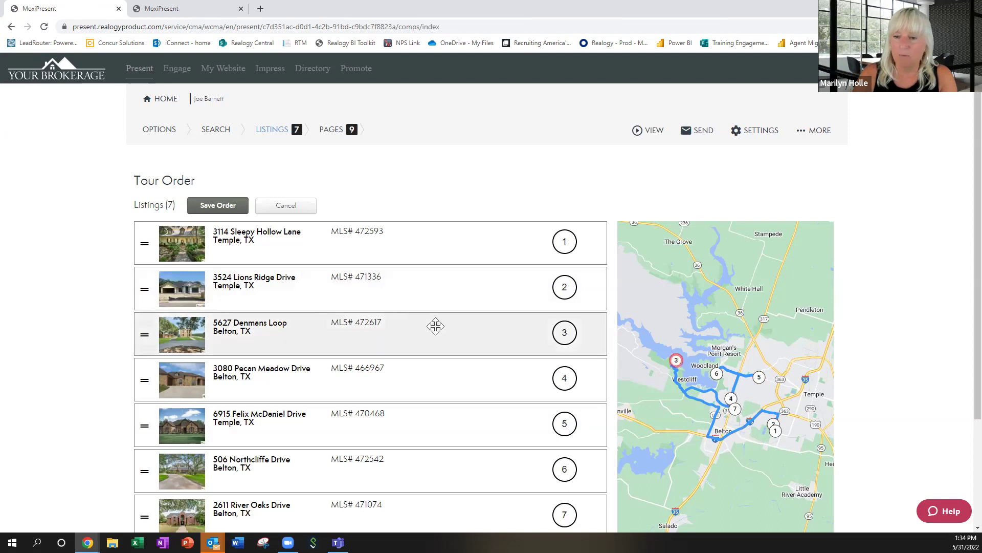
scroll(384, 339, down, 3)
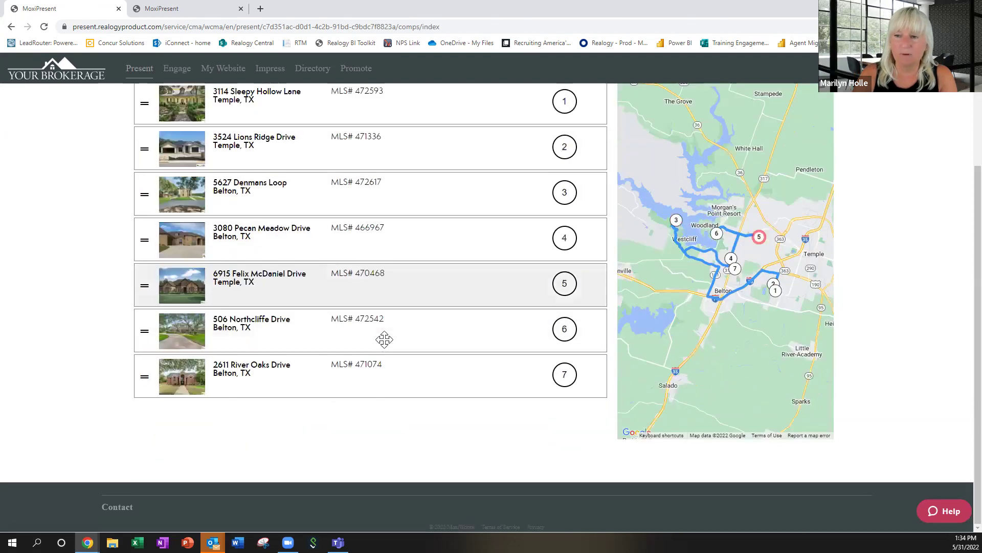
drag(229, 377, 255, 203)
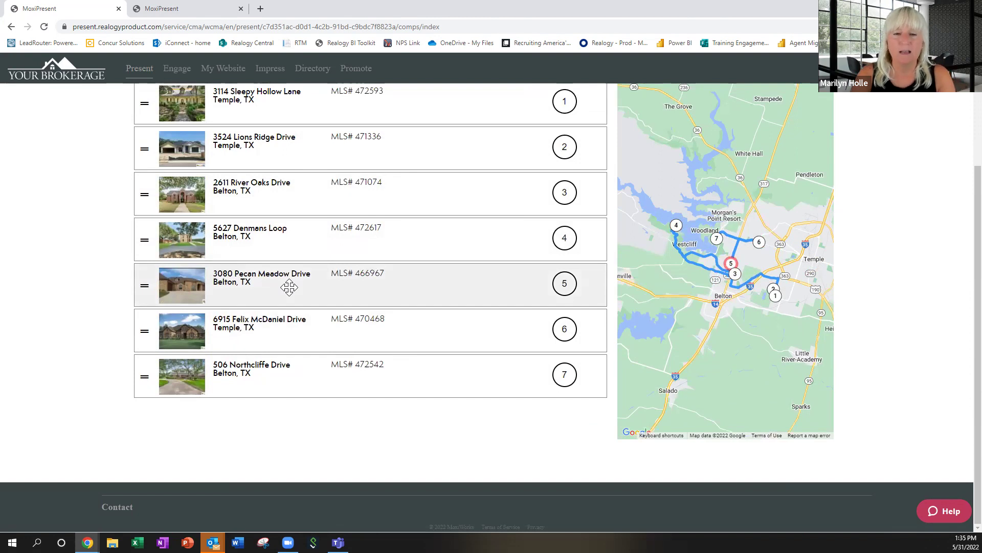
scroll(289, 288, up, 2)
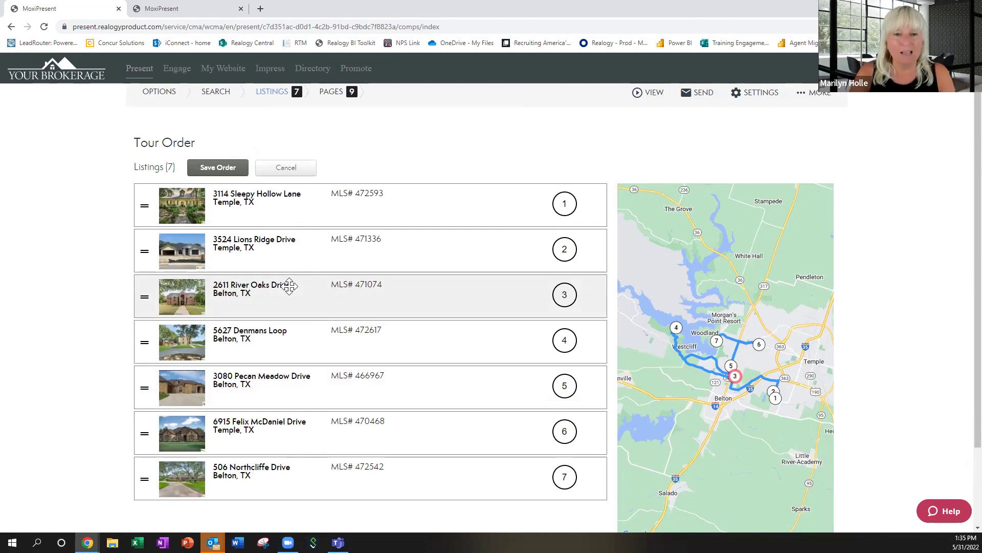
click(214, 169)
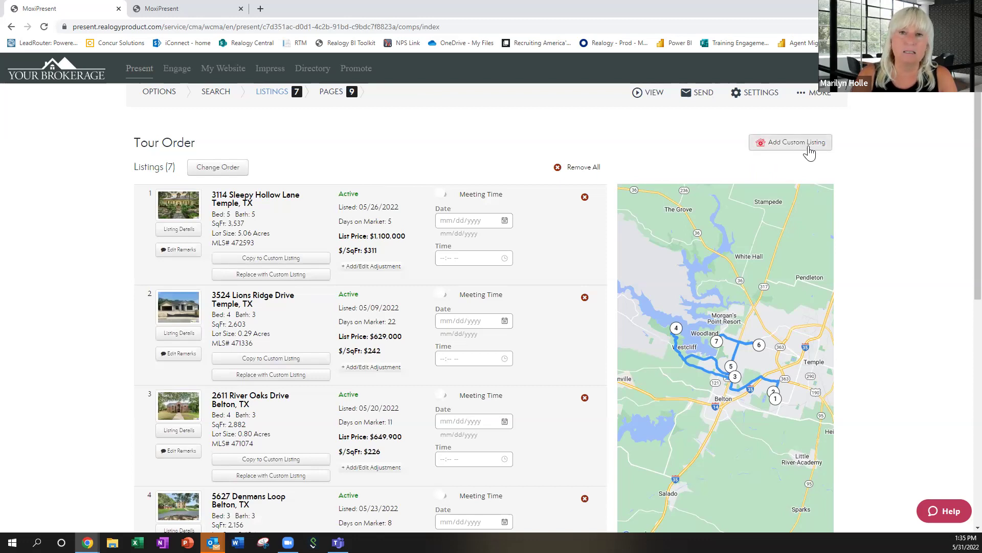
scroll(962, 187, down, 3)
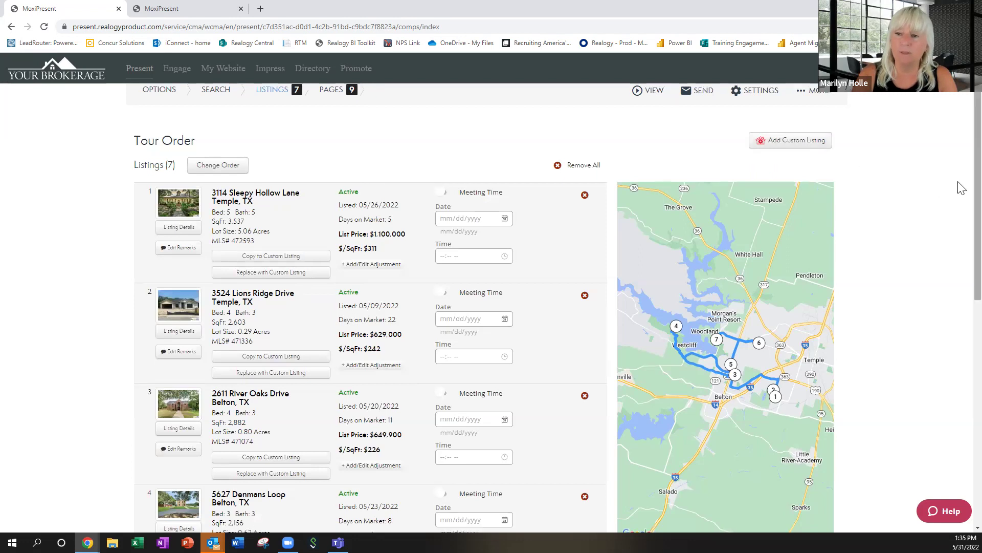
scroll(962, 188, down, 5)
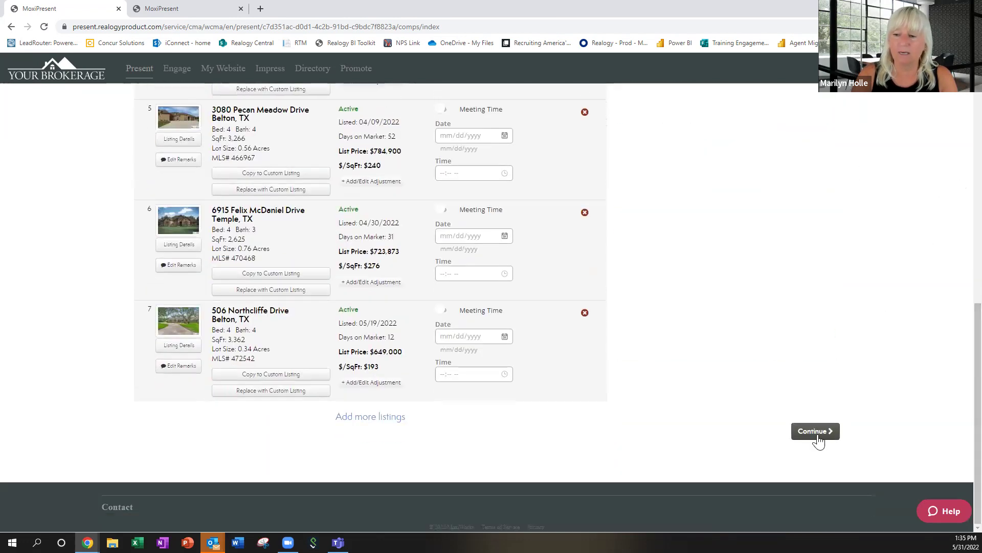
Continue to the 9-page presentation list and open its Web - Branded view.
click(815, 432)
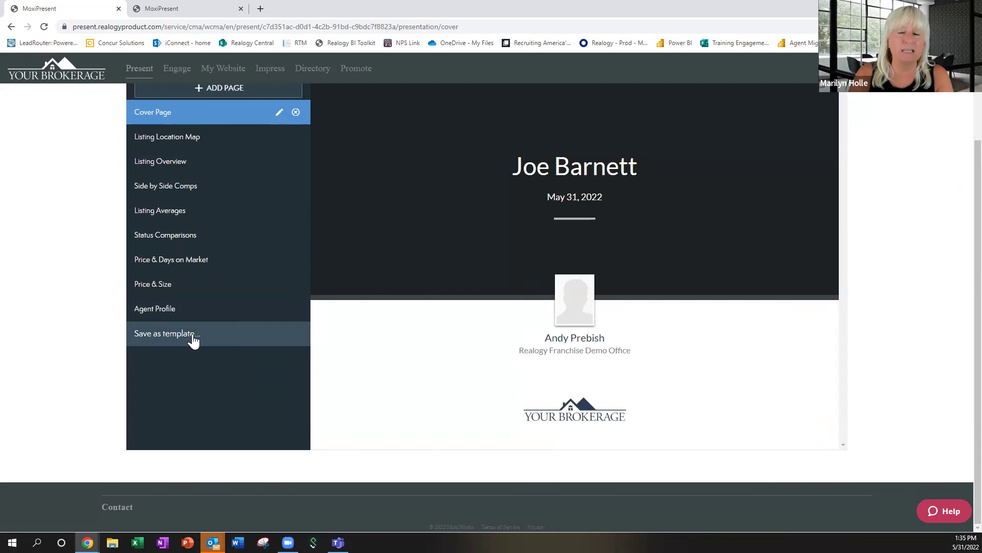
click(194, 339)
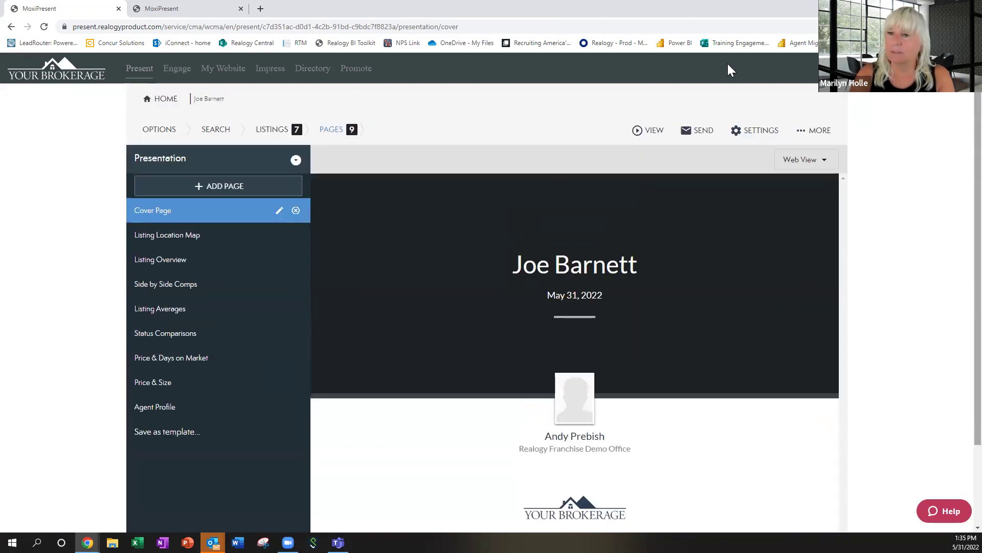
click(655, 132)
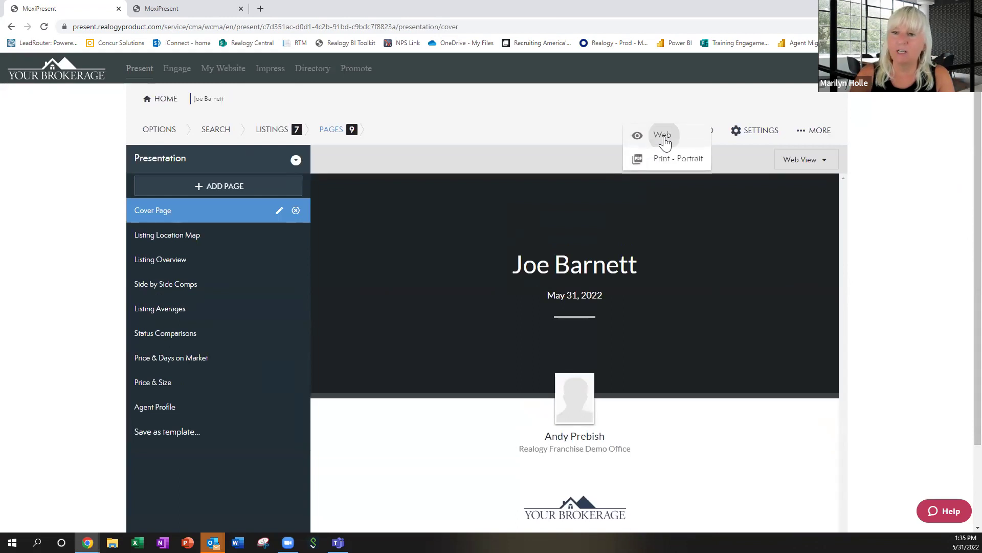
click(667, 149)
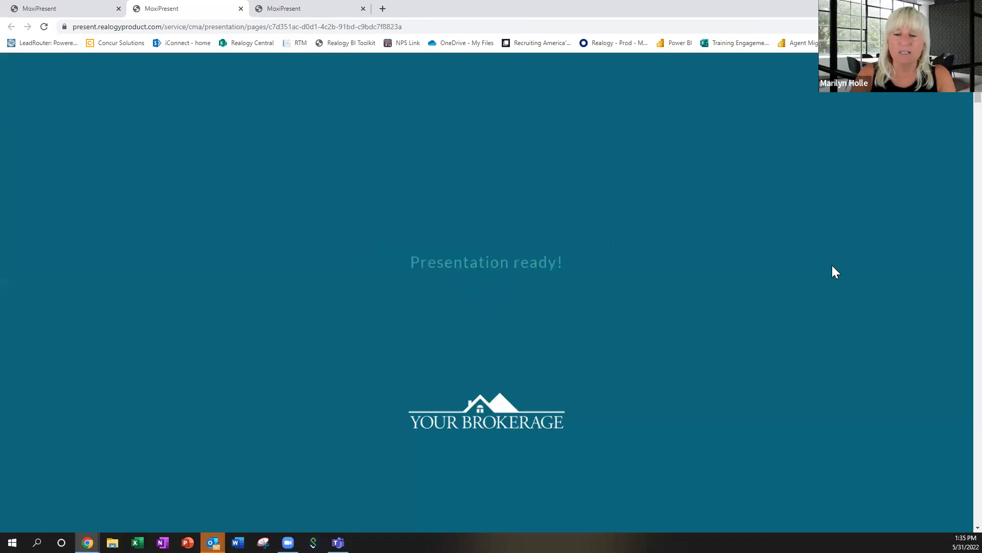
Scroll the web presentation past the cover to the Listing Location Map with its 7 numbered stops.
scroll(832, 265, down, 1)
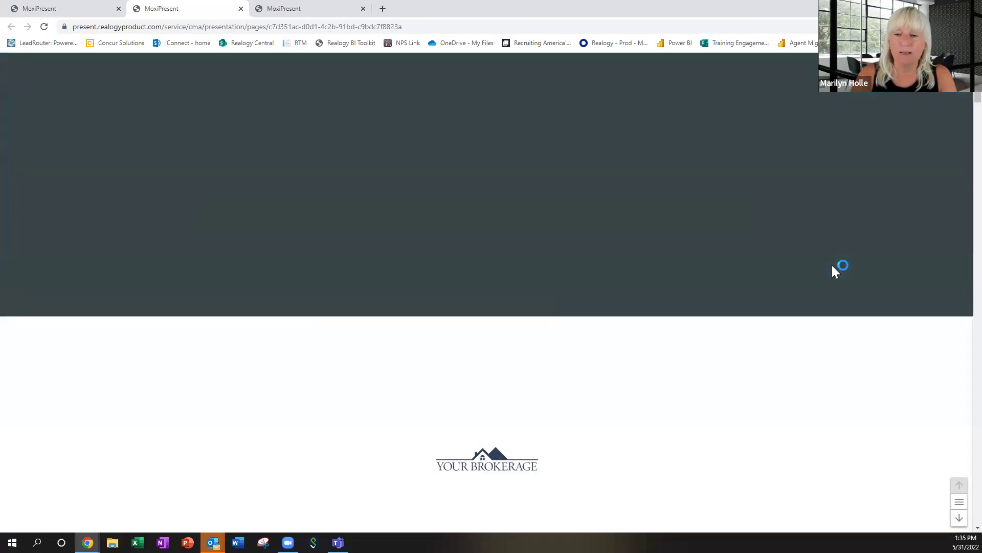
scroll(833, 271, down, 4)
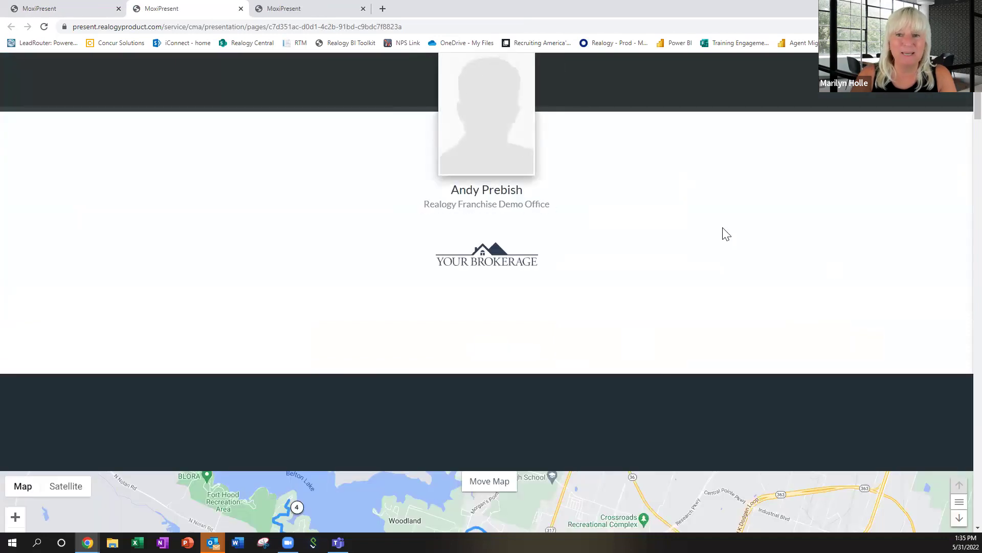
scroll(696, 222, down, 1)
scroll(696, 222, down, 2)
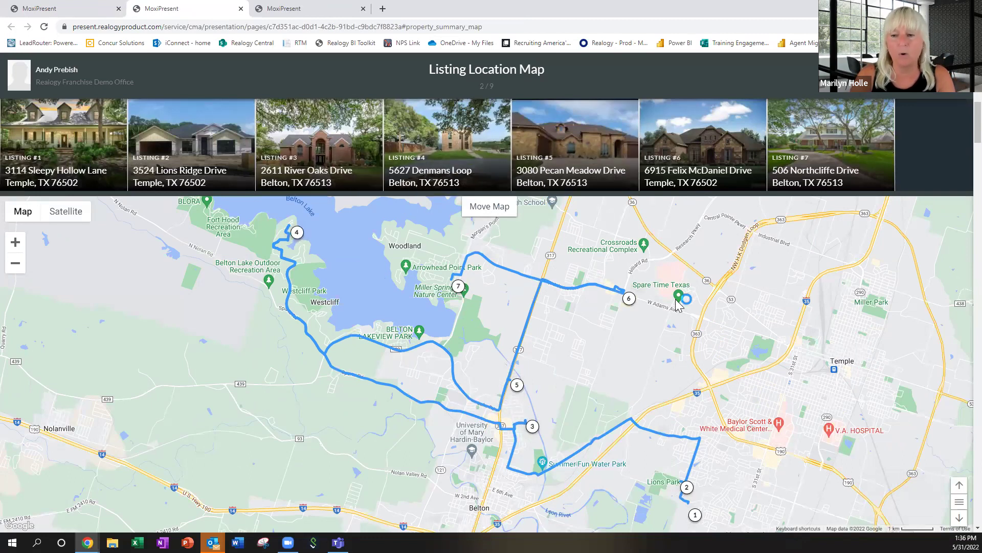
scroll(678, 305, down, 3)
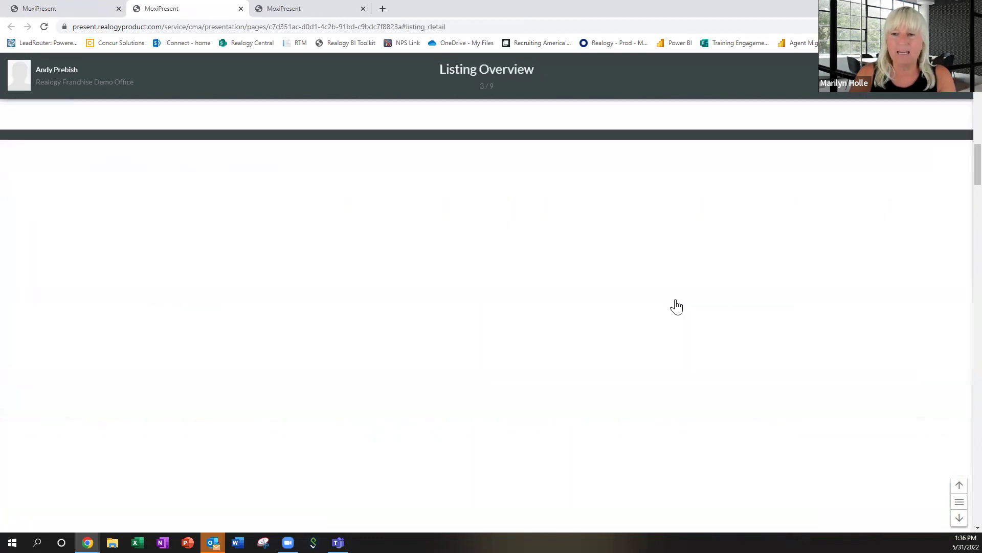
scroll(677, 306, down, 2)
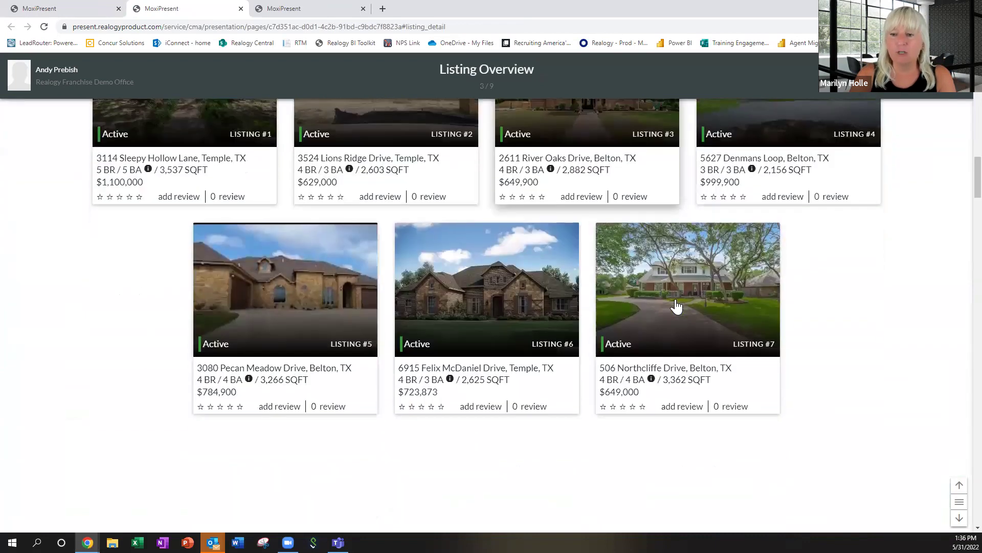
scroll(676, 306, down, 3)
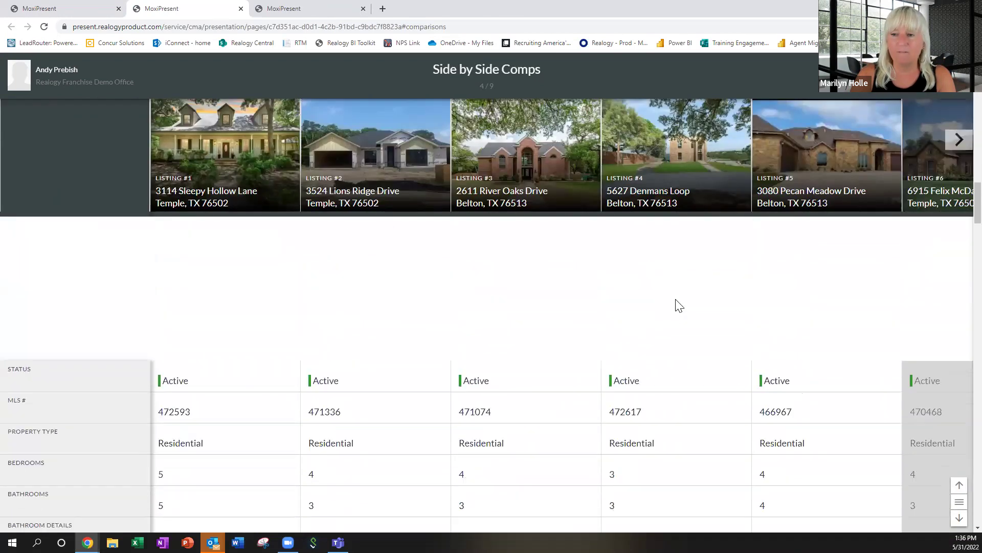
scroll(678, 305, up, 3)
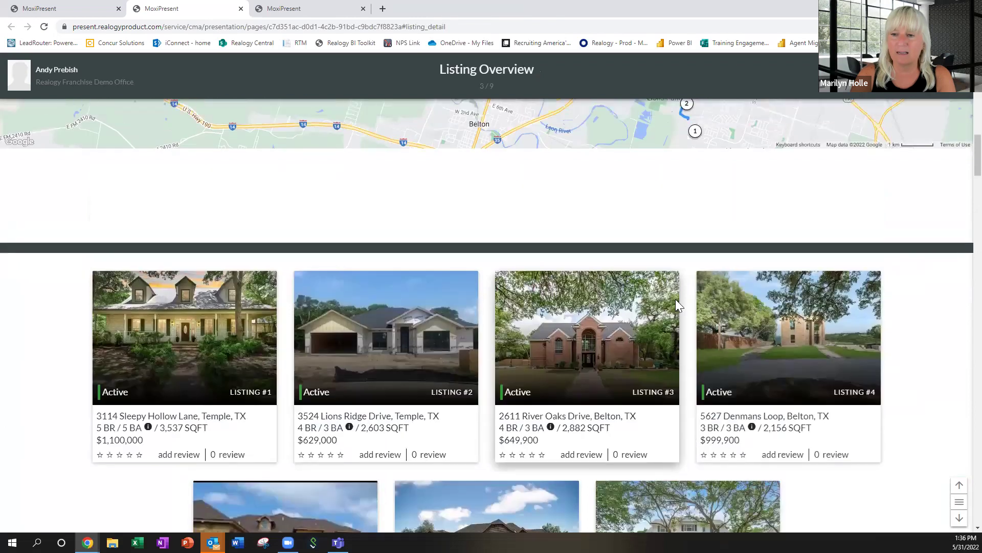
scroll(675, 299, up, 3)
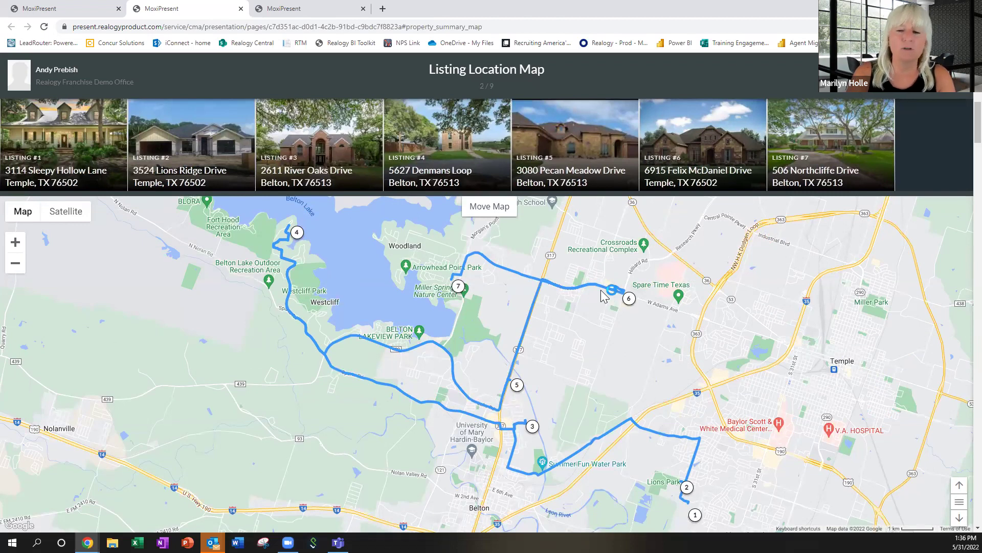
scroll(602, 295, down, 3)
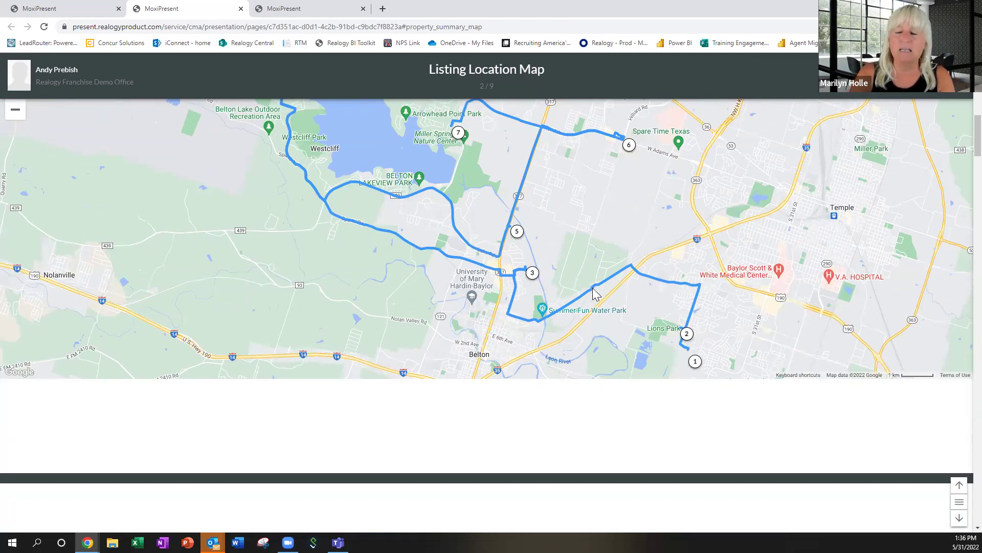
scroll(593, 294, down, 3)
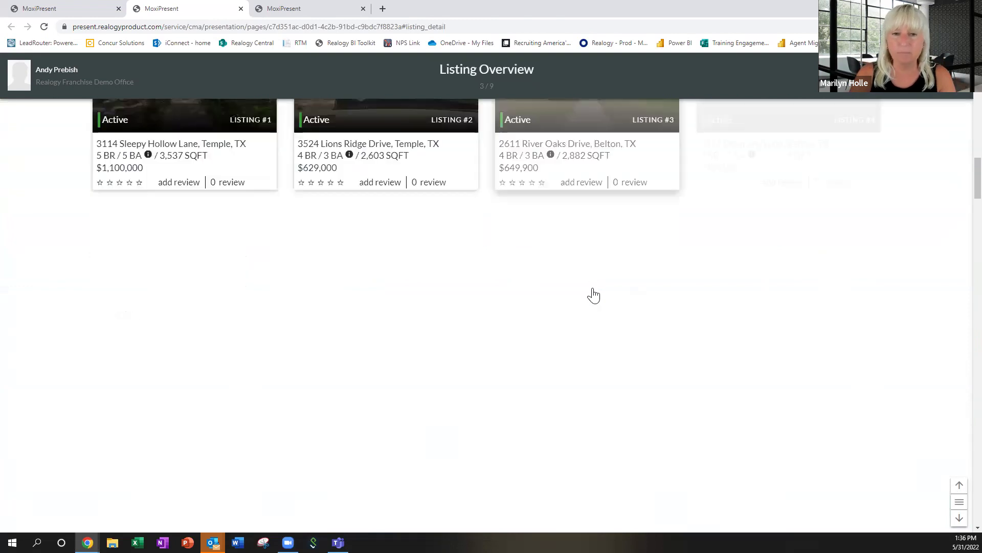
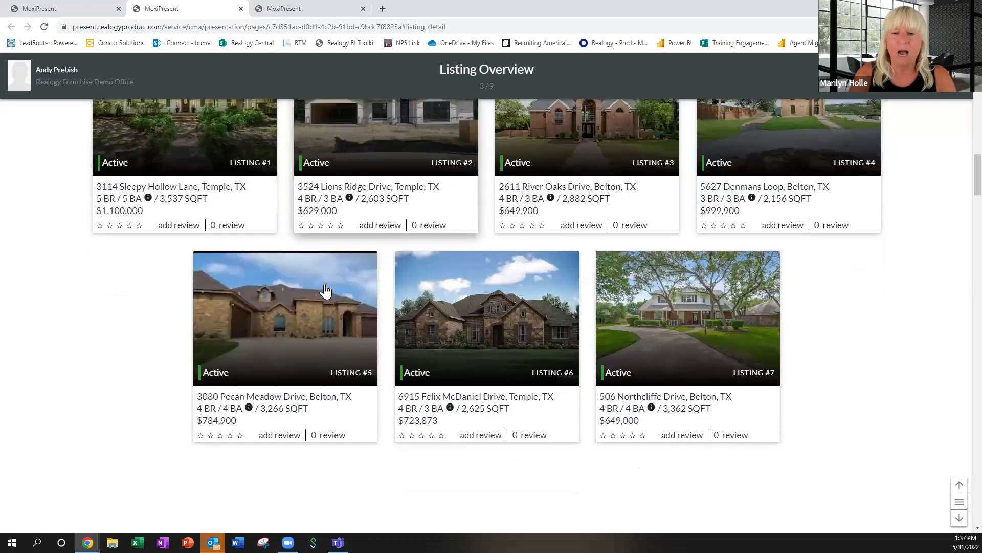
Scroll the presentation preview down through Side by Side Comps, Listing Averages and Status Comparisons.
scroll(326, 291, down, 2)
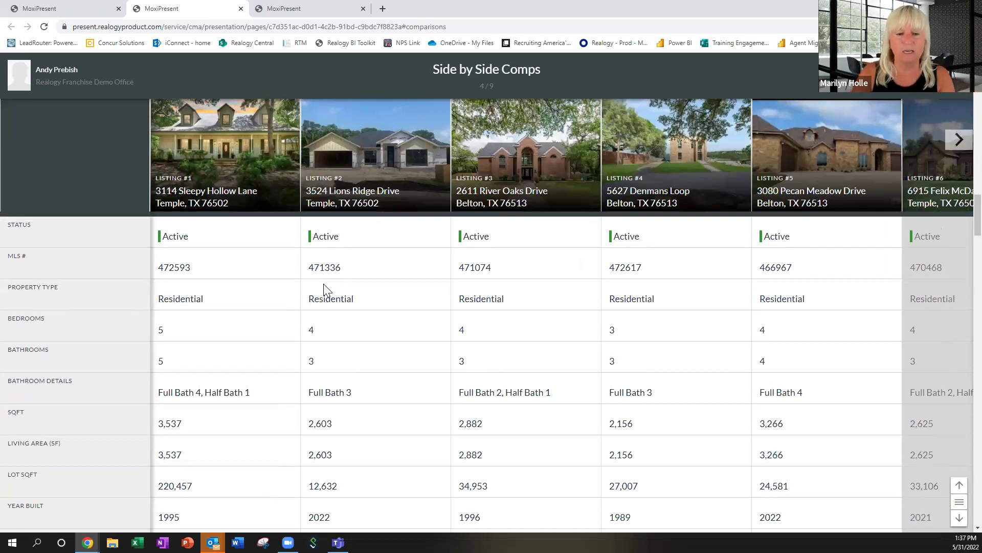
scroll(324, 290, down, 7)
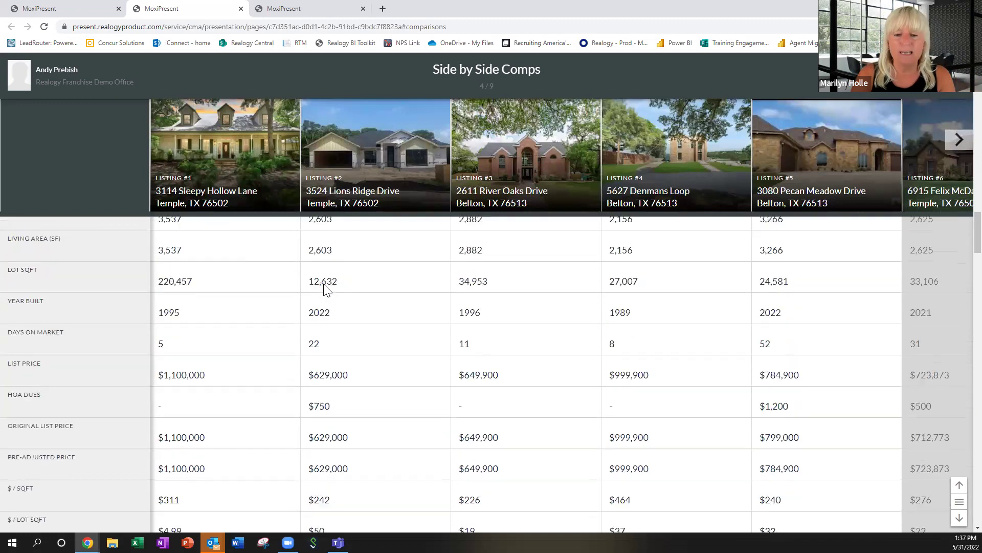
scroll(324, 290, down, 8)
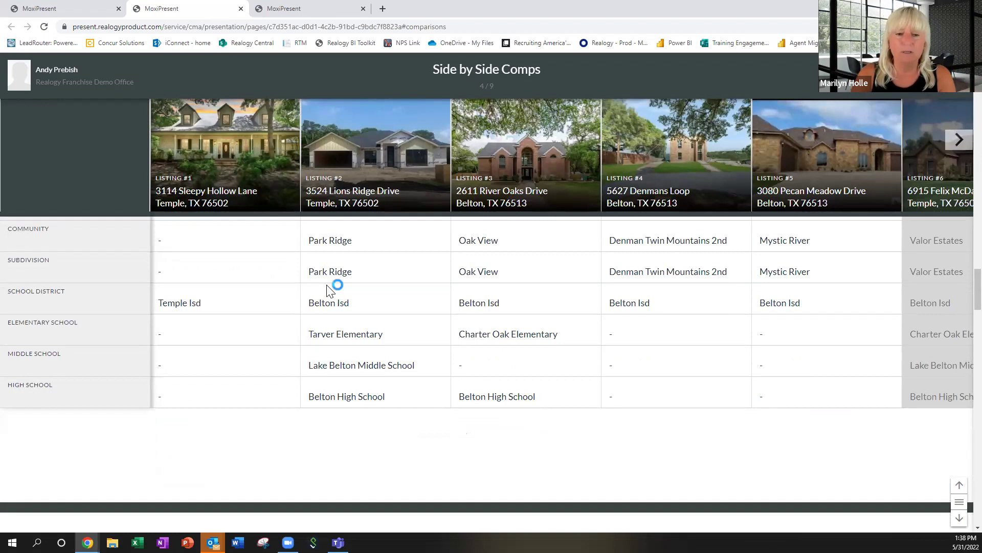
scroll(327, 285, down, 3)
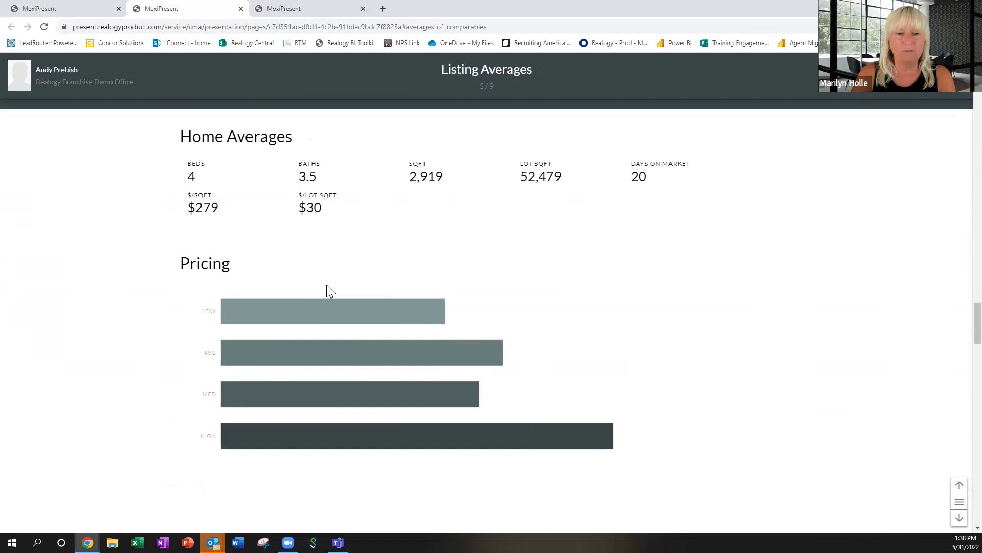
scroll(327, 286, down, 1)
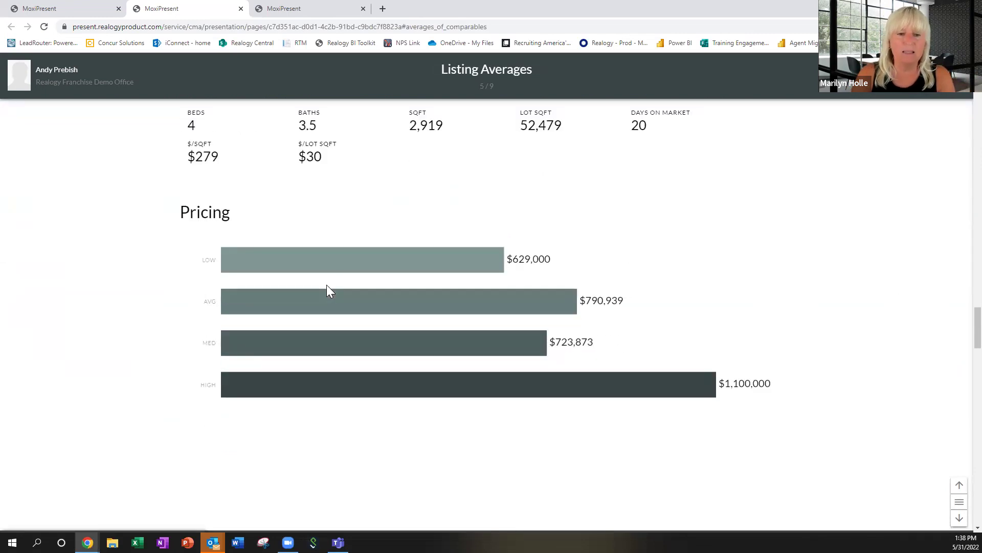
scroll(326, 285, down, 5)
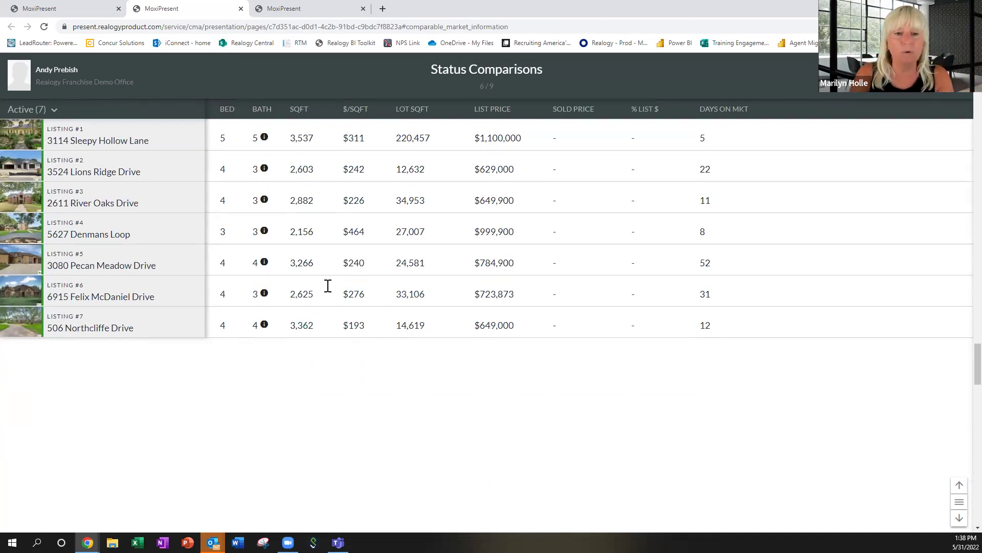
scroll(328, 286, down, 4)
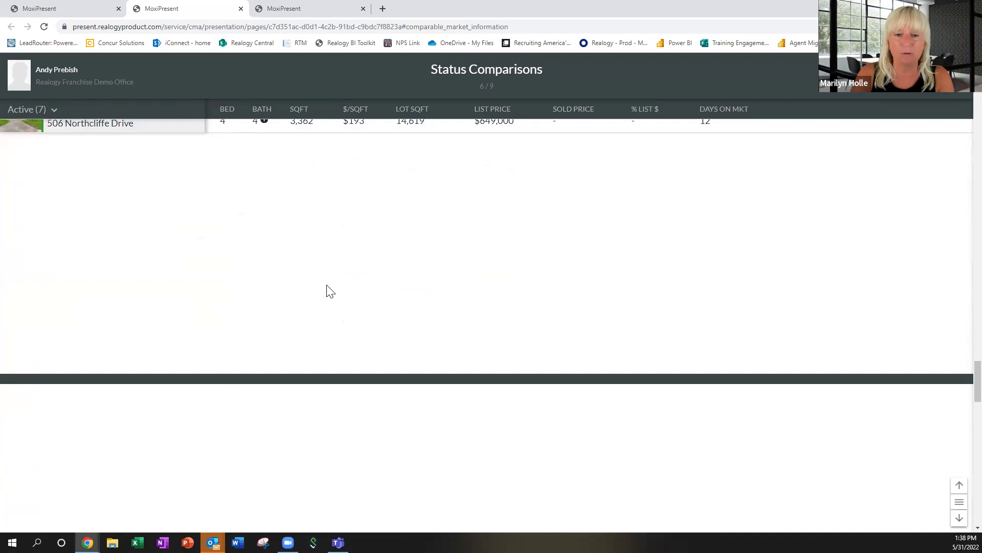
scroll(328, 286, down, 6)
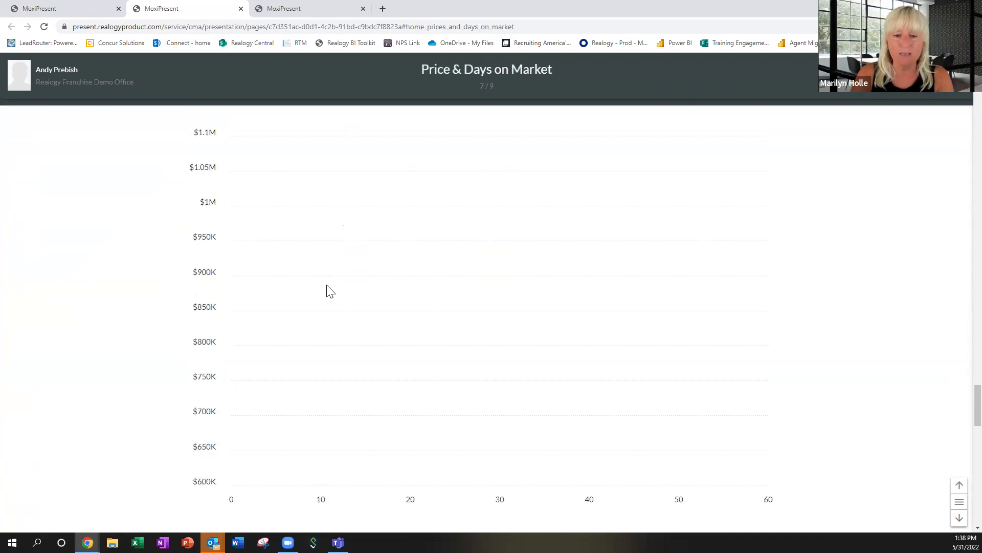
Check the price values on the Price & Days on Market chart dots.
scroll(330, 291, down, 2)
mouse_move(342, 351)
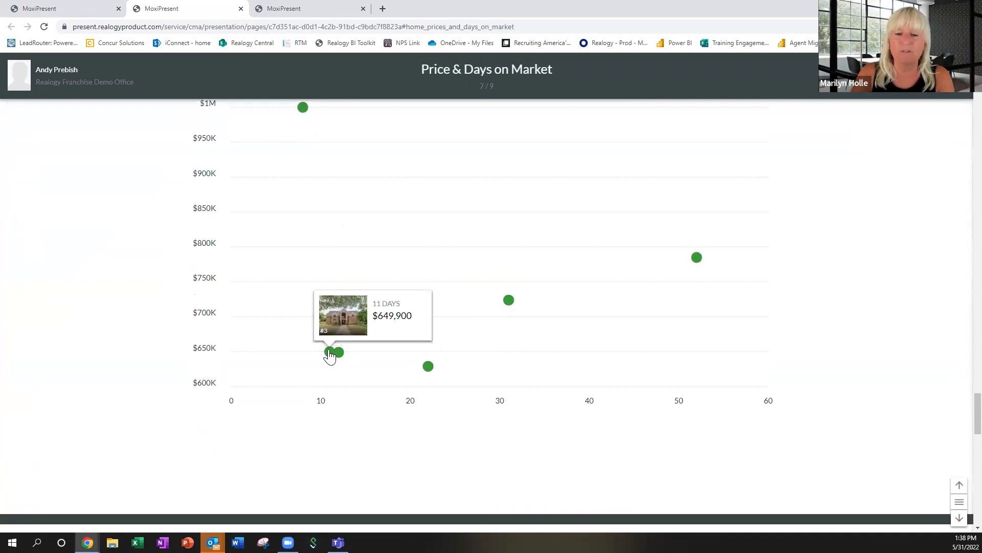
mouse_move(514, 301)
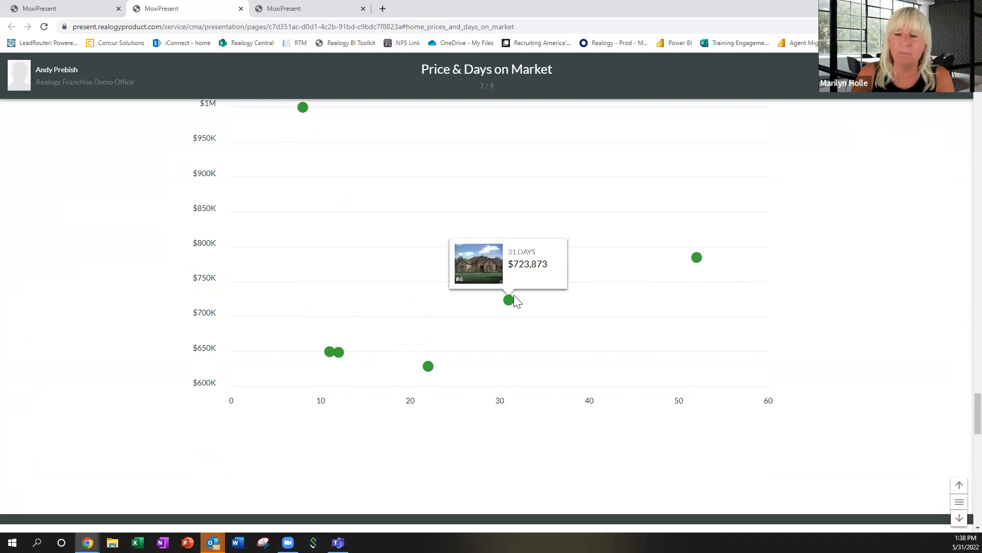
mouse_move(697, 257)
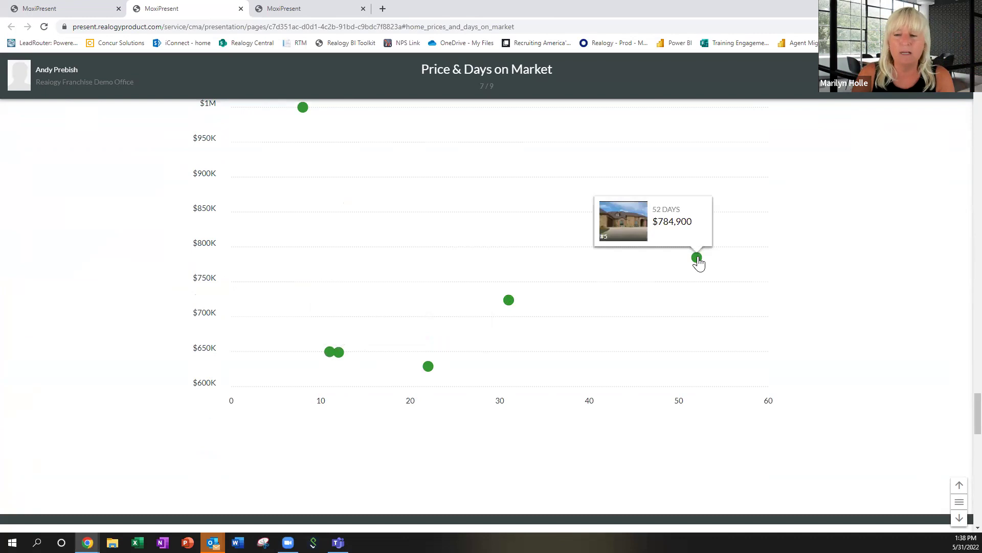
Scroll past the Price & Size chart to the final Agent Profile page (9 of 9).
scroll(703, 289, down, 5)
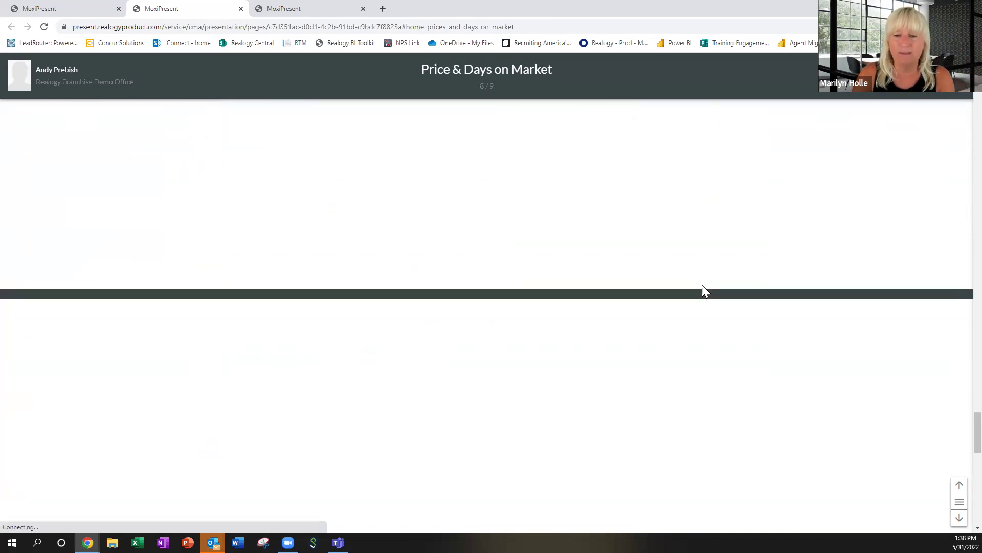
scroll(703, 290, down, 4)
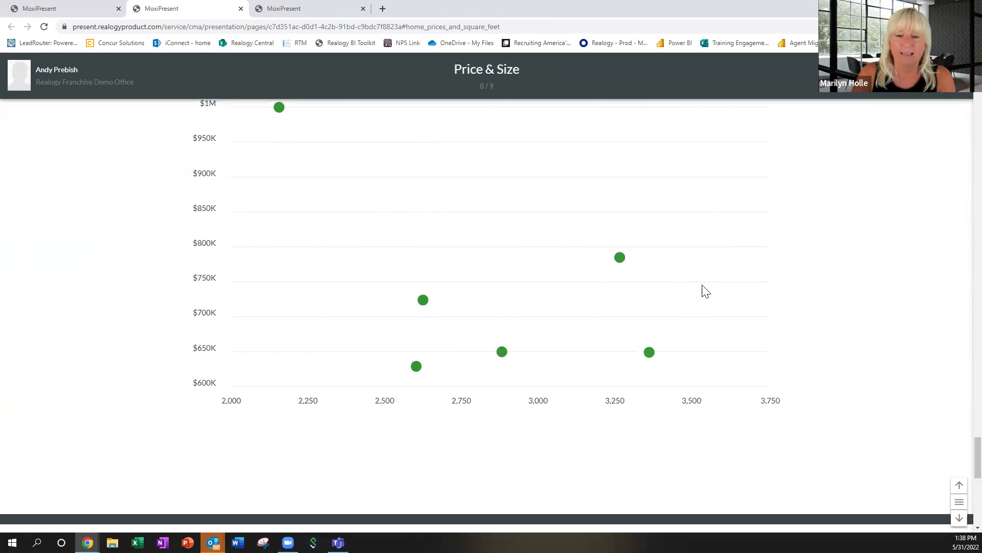
scroll(703, 286, down, 5)
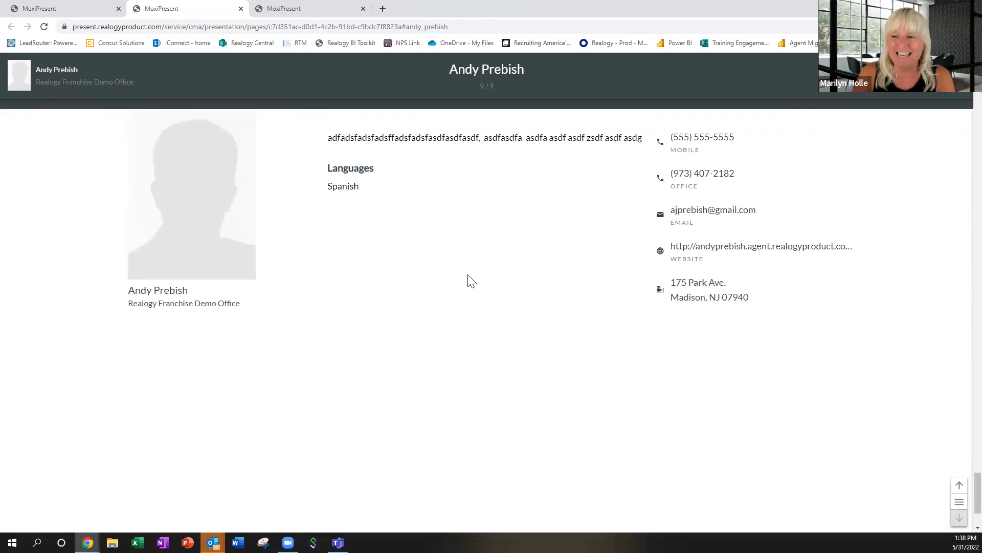
scroll(688, 292, down, 2)
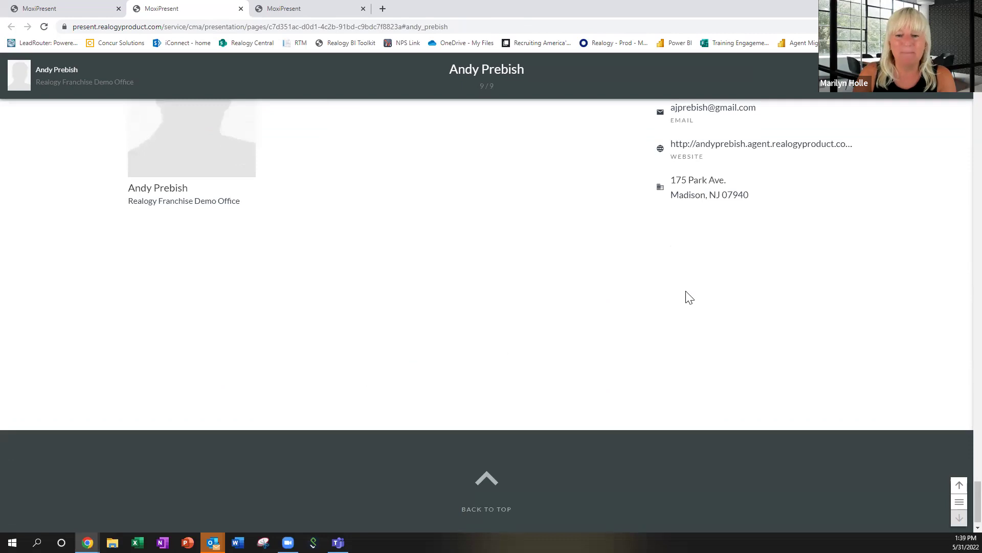
Leave the preview, return to all presentations, and open My Library's My Pages list.
click(66, 10)
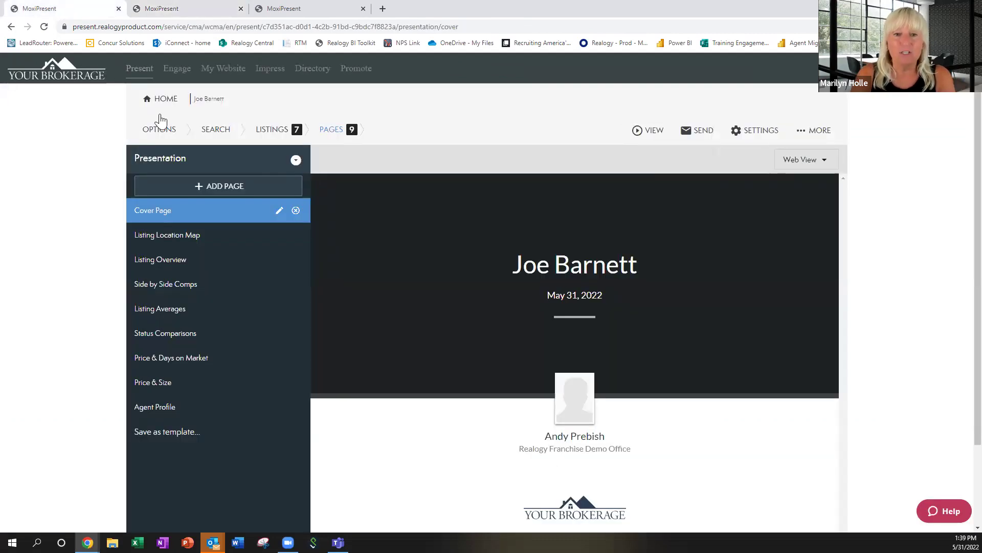
click(160, 101)
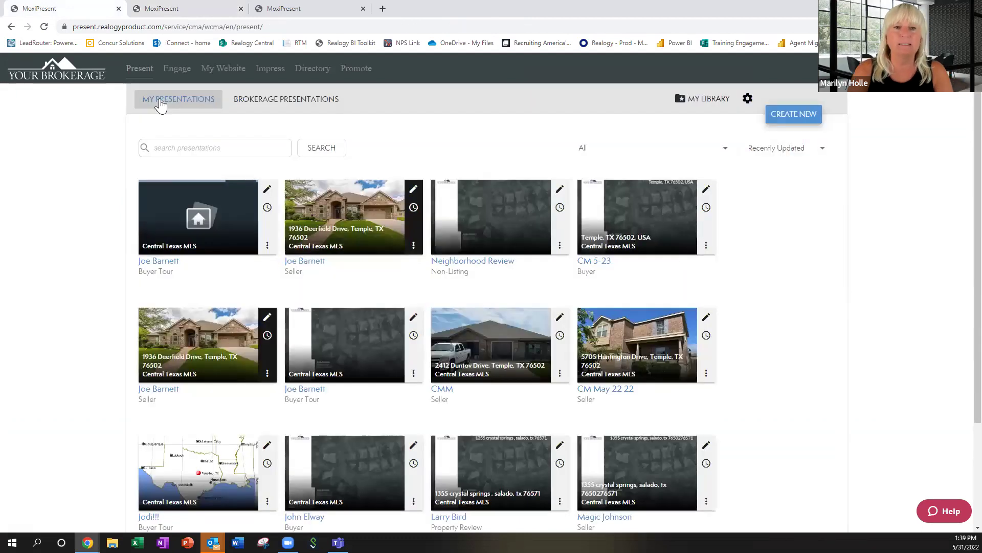
click(709, 100)
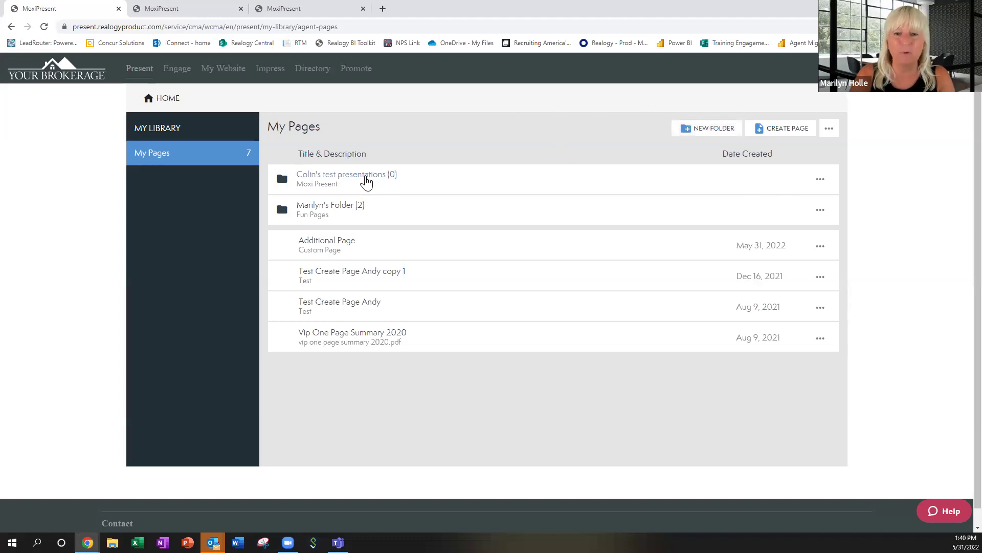
Add a new folder named 'Test' to My Pages, then start creating a page.
click(714, 130)
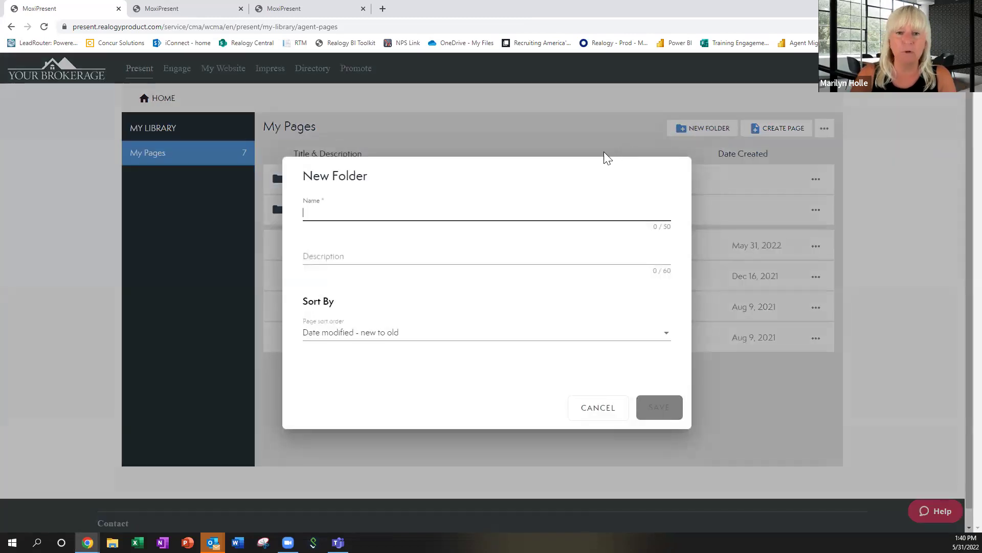
text(Test)
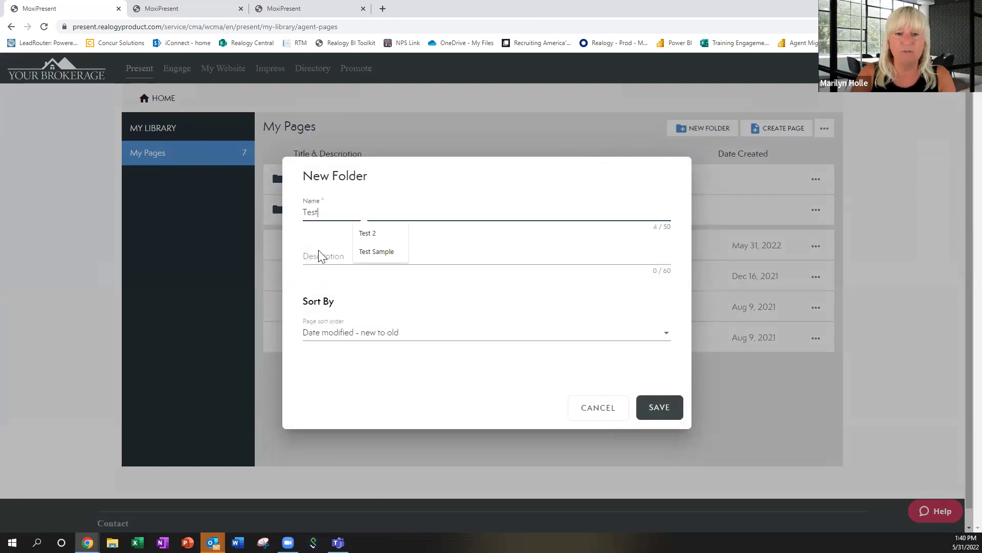
click(668, 410)
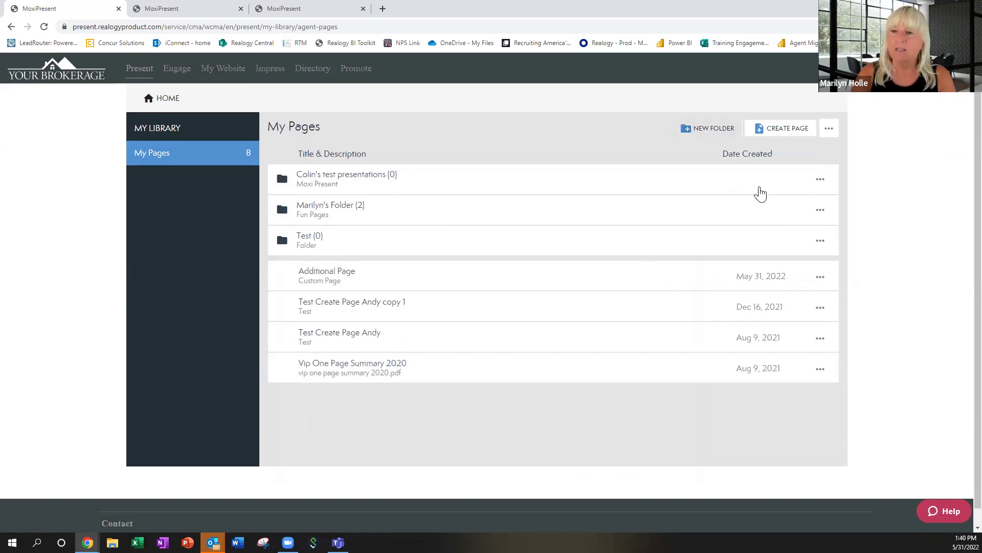
click(793, 133)
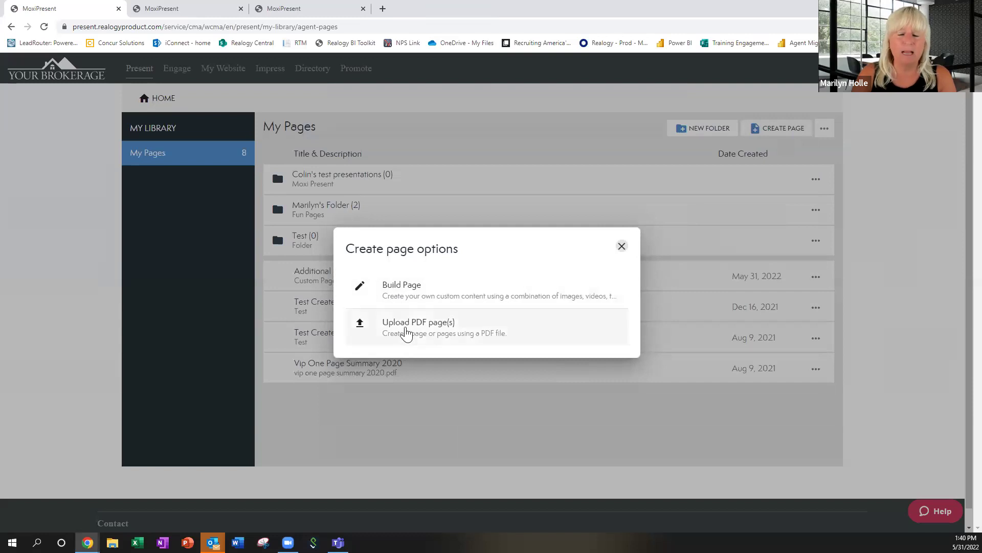
Build a custom page with a top row over two columns and text 'Test' in the top row.
click(411, 295)
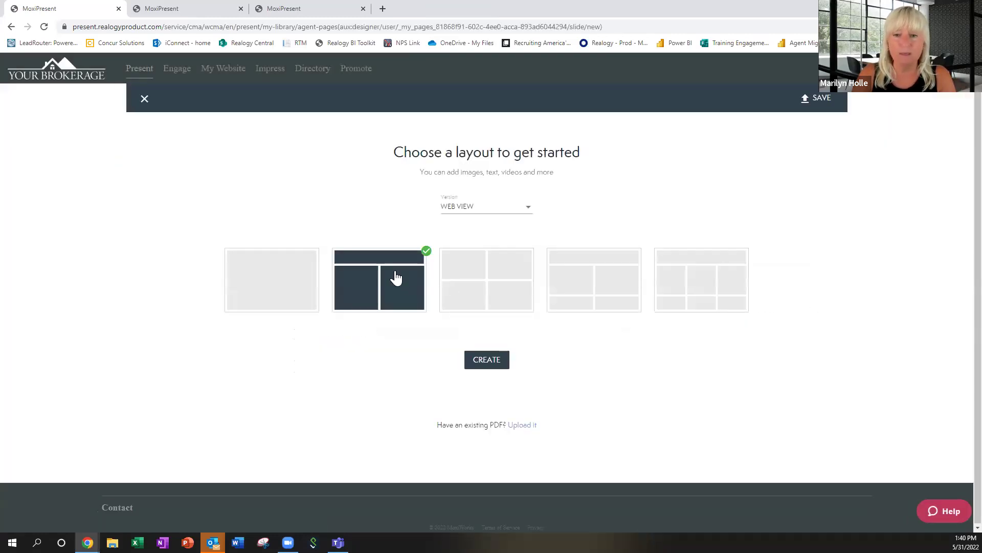
click(483, 364)
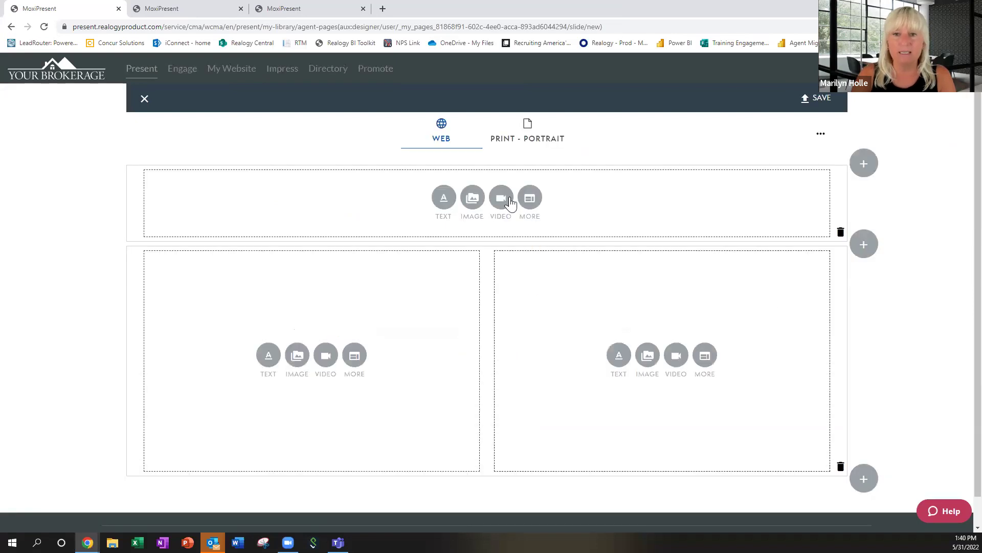
click(442, 199)
text(Test)
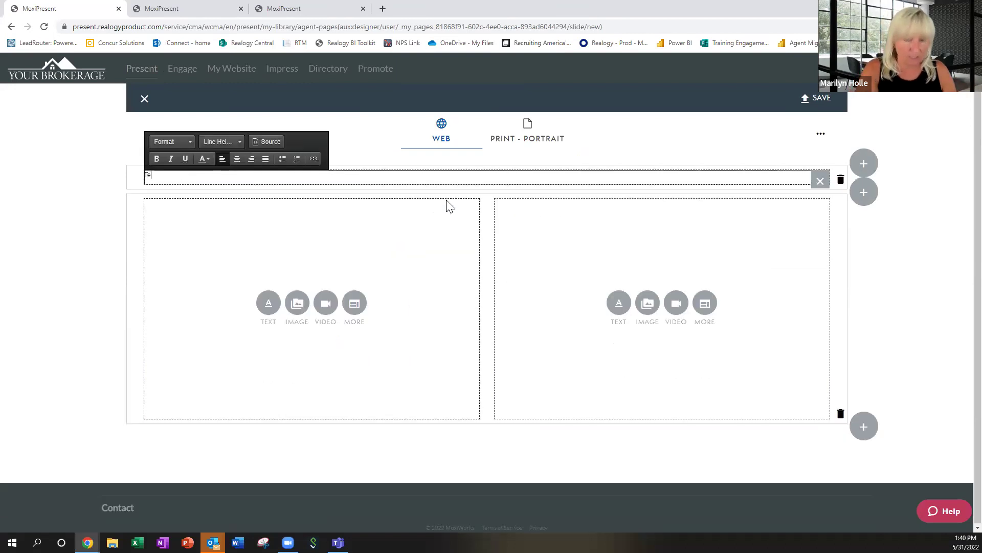
click(819, 98)
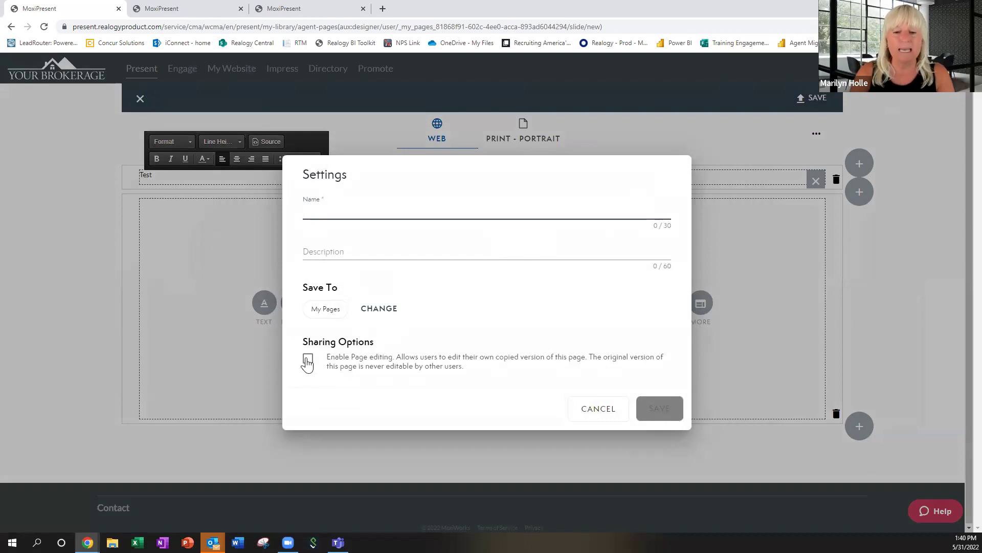
Save the page as 'Test 2' in the Test folder with page editing enabled.
click(308, 361)
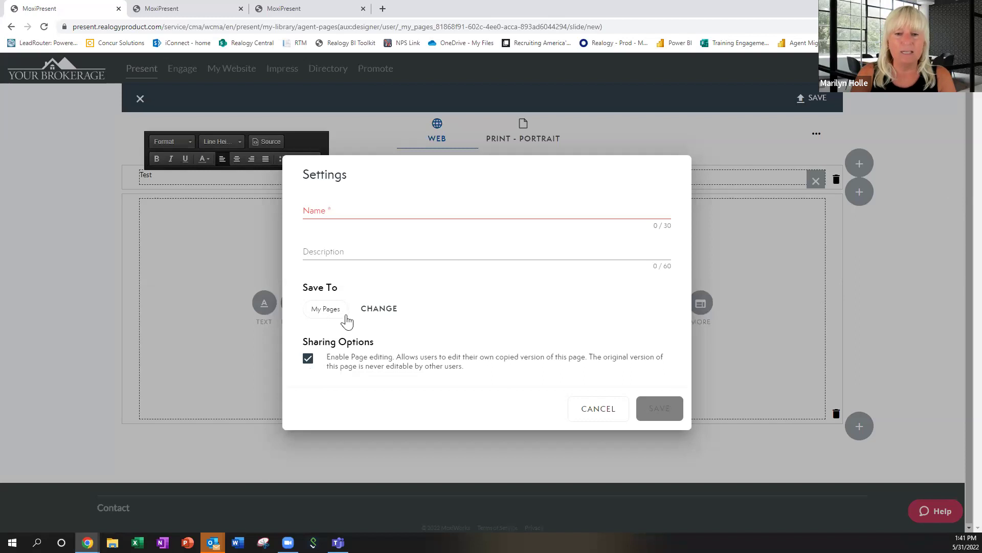
click(379, 308)
click(339, 266)
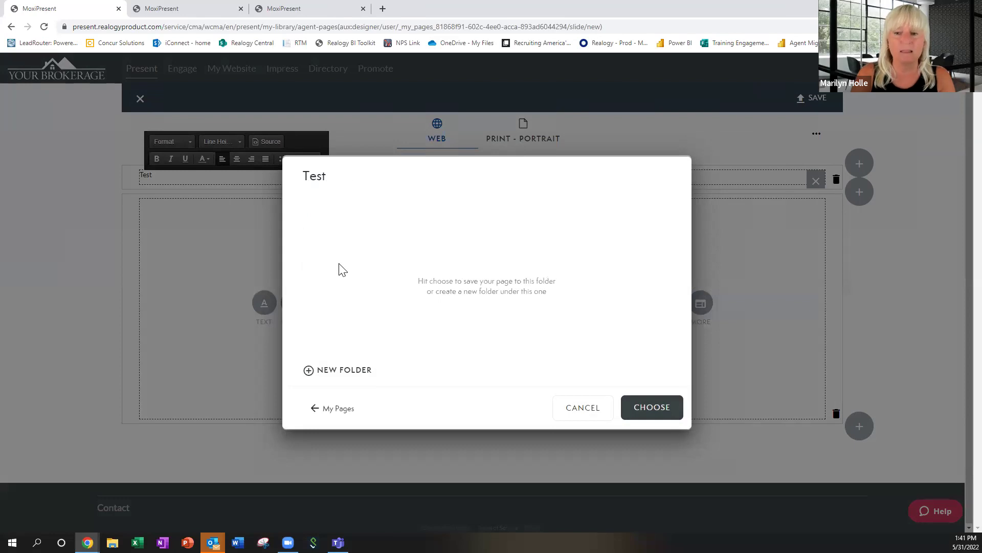
click(651, 407)
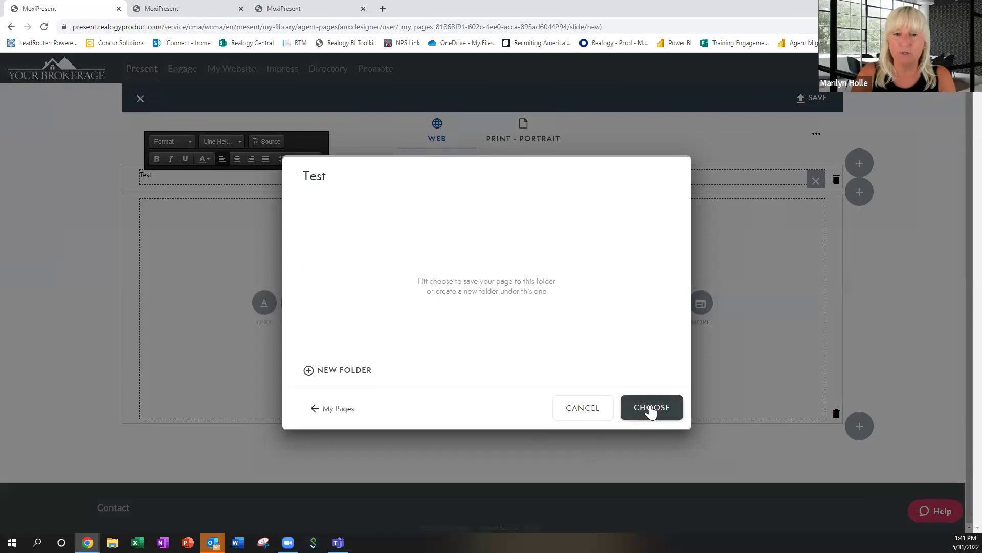
click(334, 208)
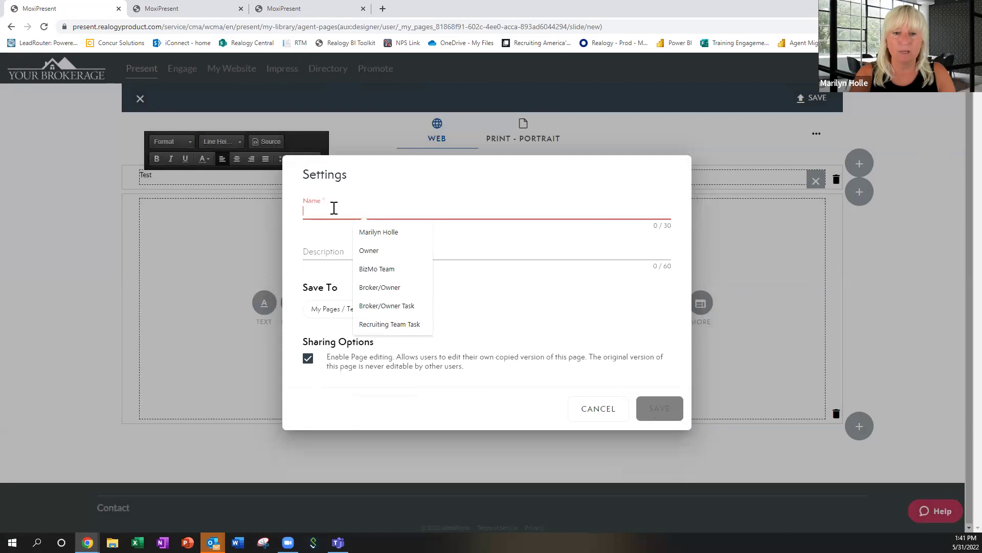
text(Test 2)
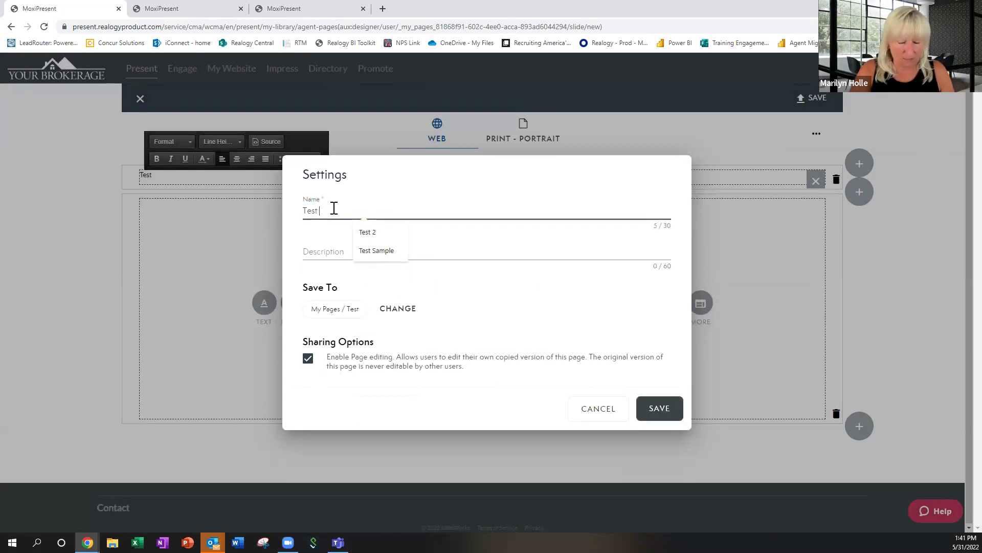
click(656, 410)
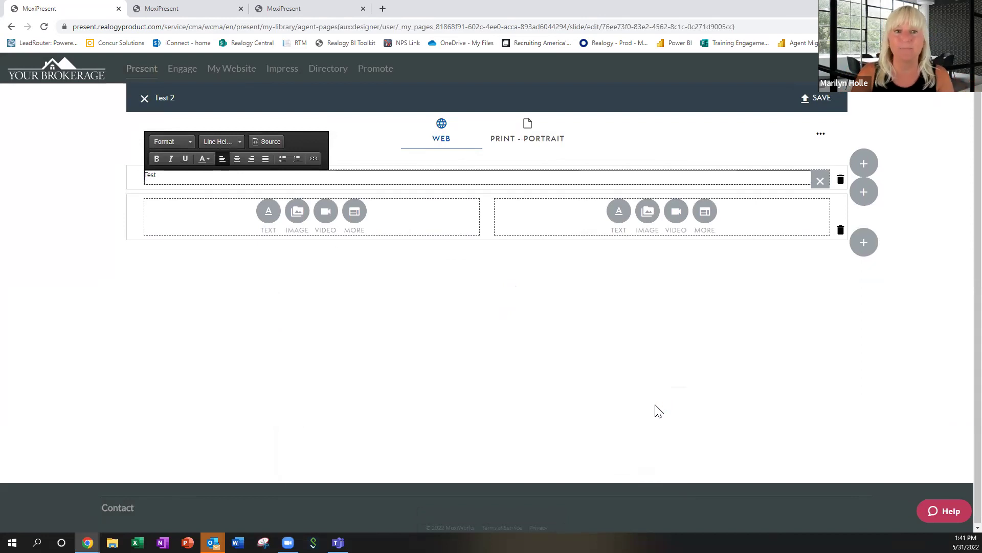
Save the custom page, confirm 'Test 2' is listed in My Library, then return Home.
click(829, 102)
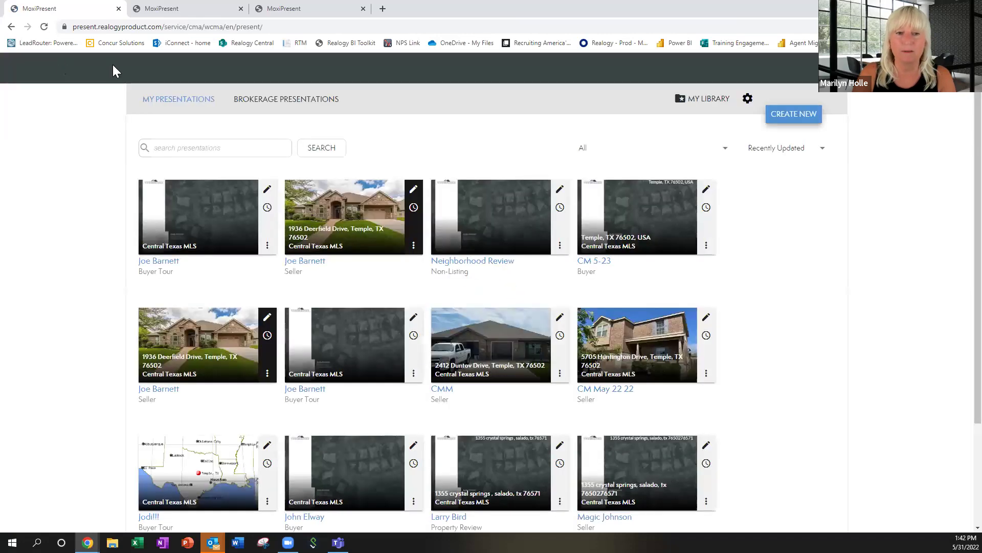
click(702, 102)
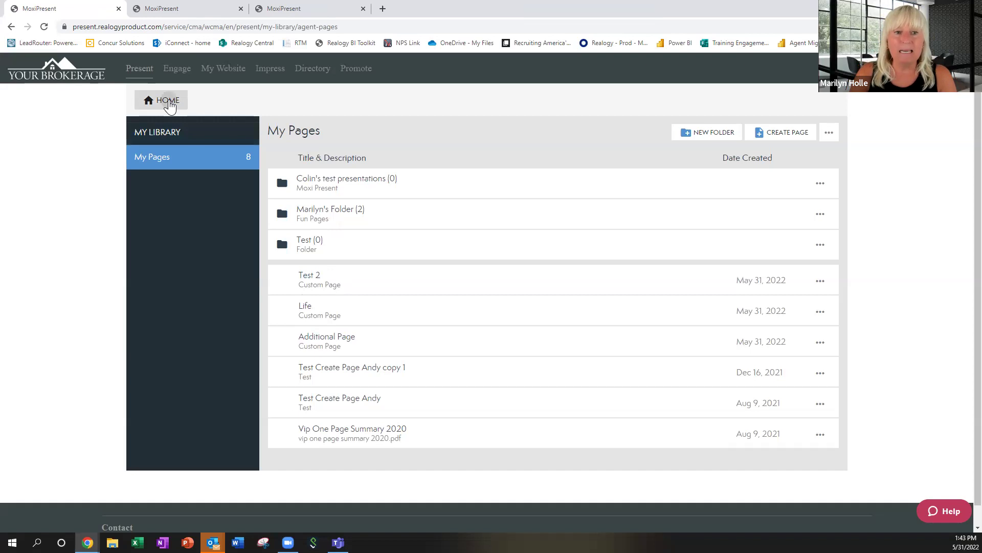
click(169, 103)
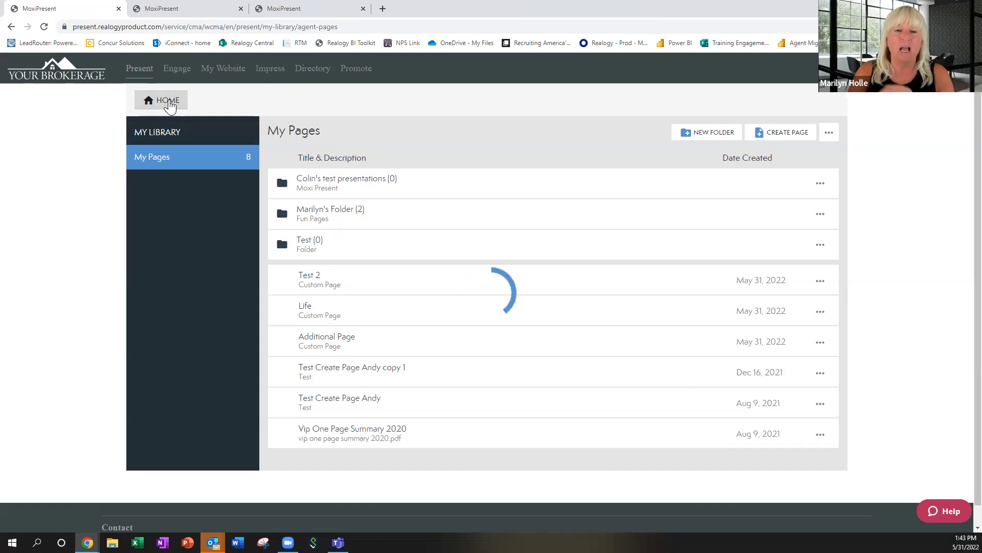